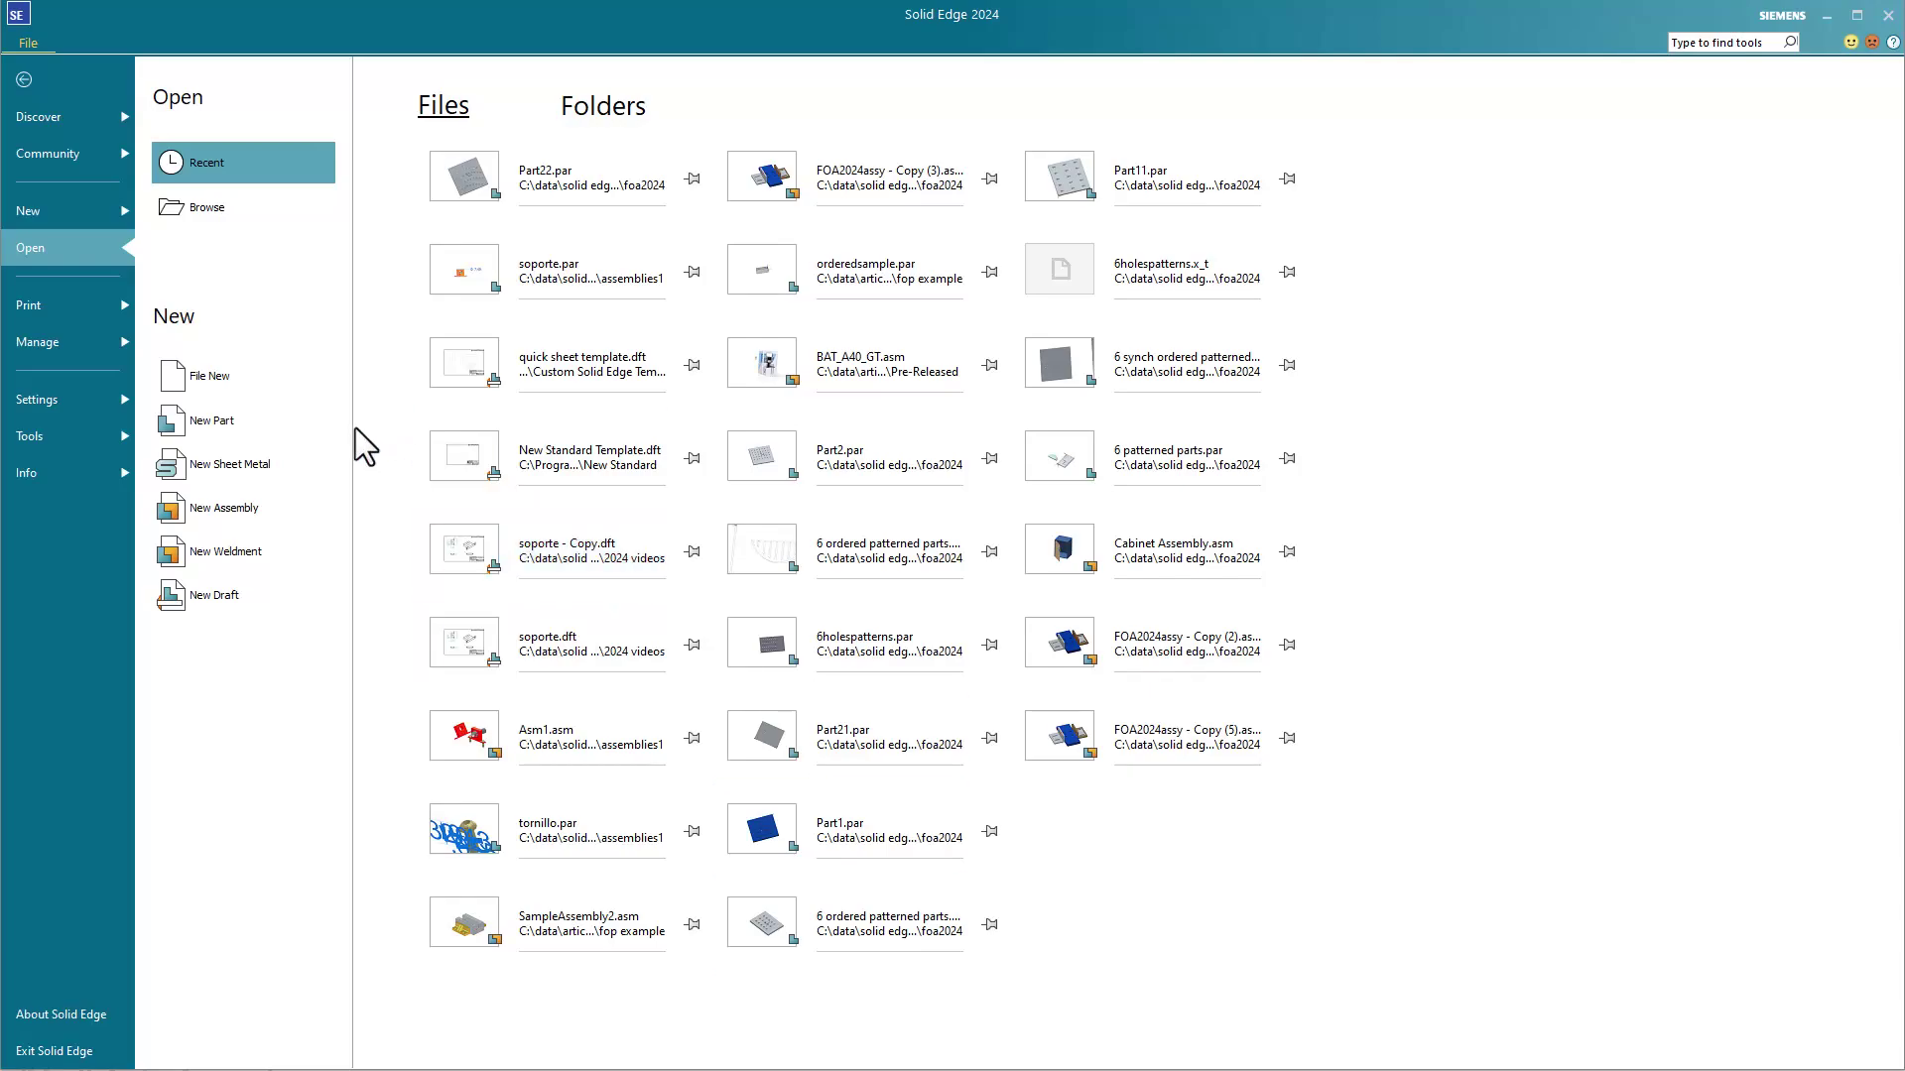
Step: Create a new sheet metal document and transition it from Ordered to the Synchronous environment
mouse_move(330, 446)
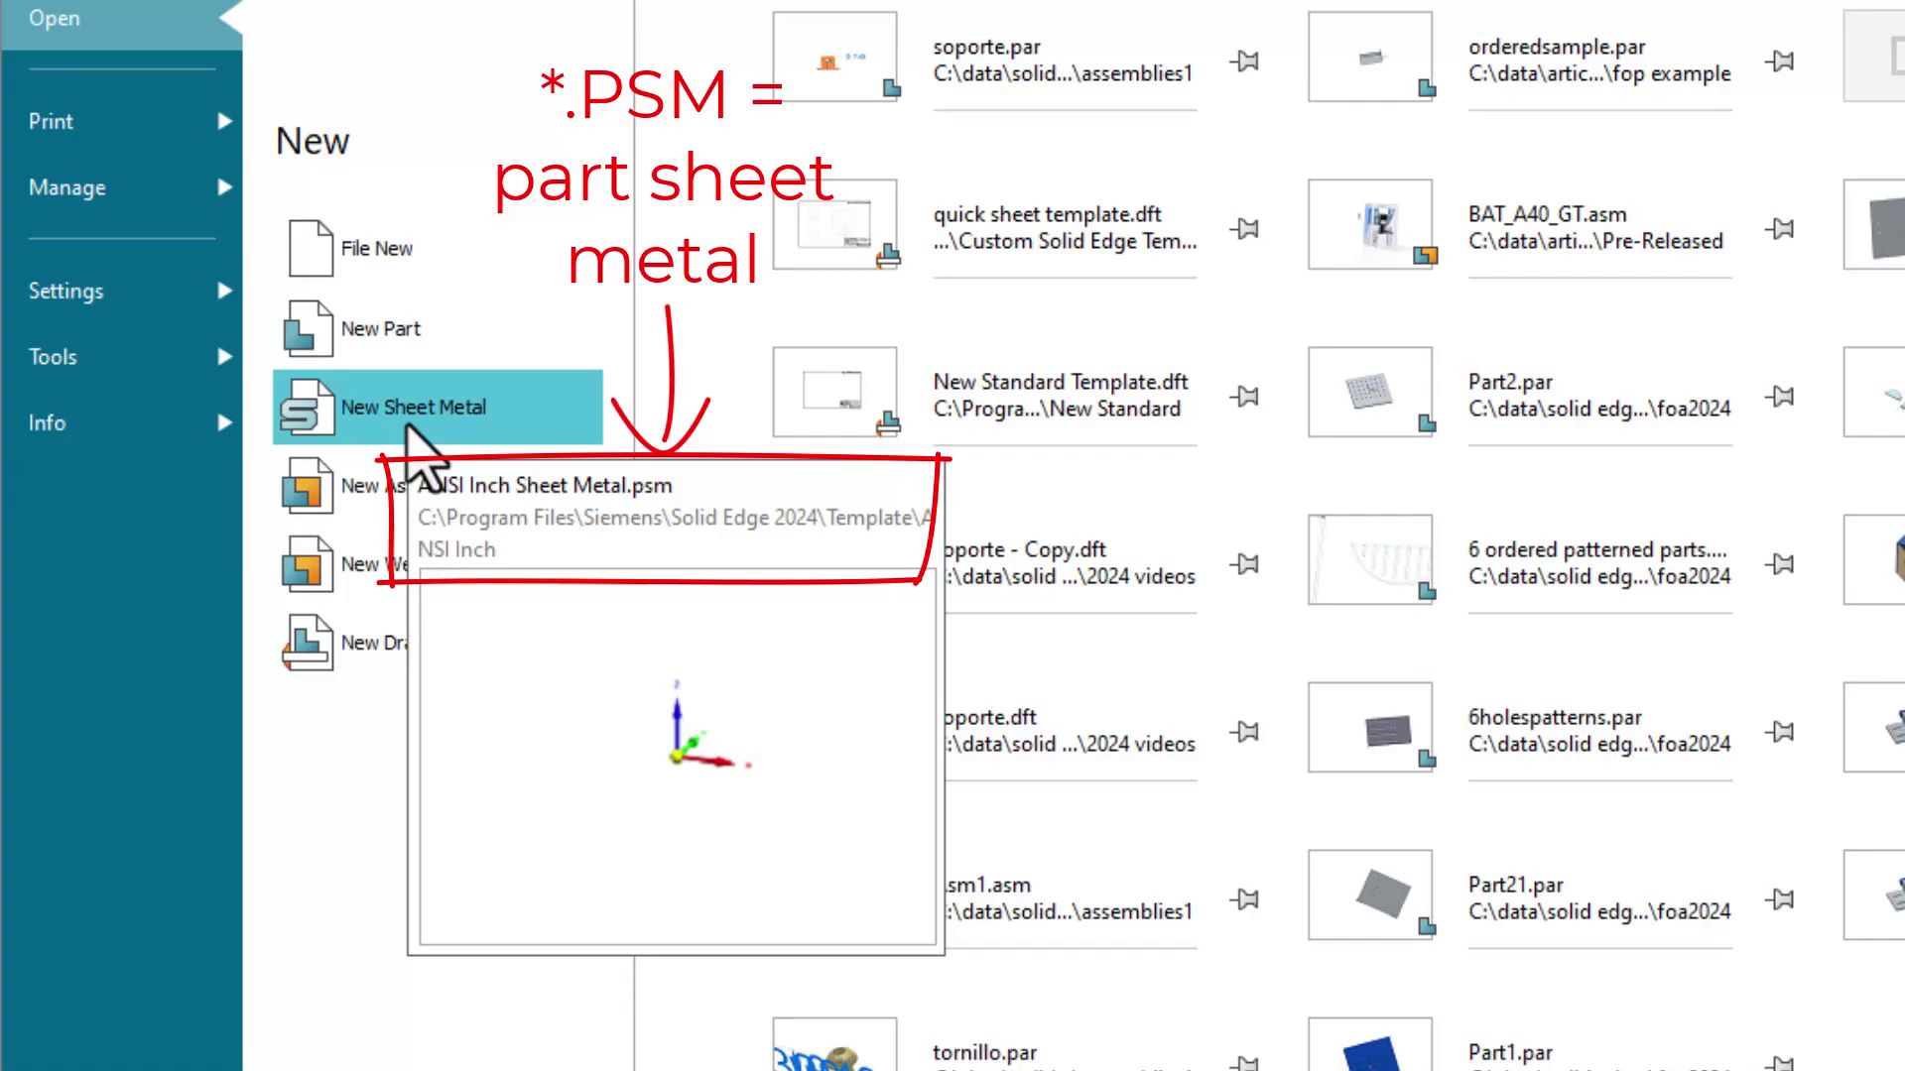
click(409, 427)
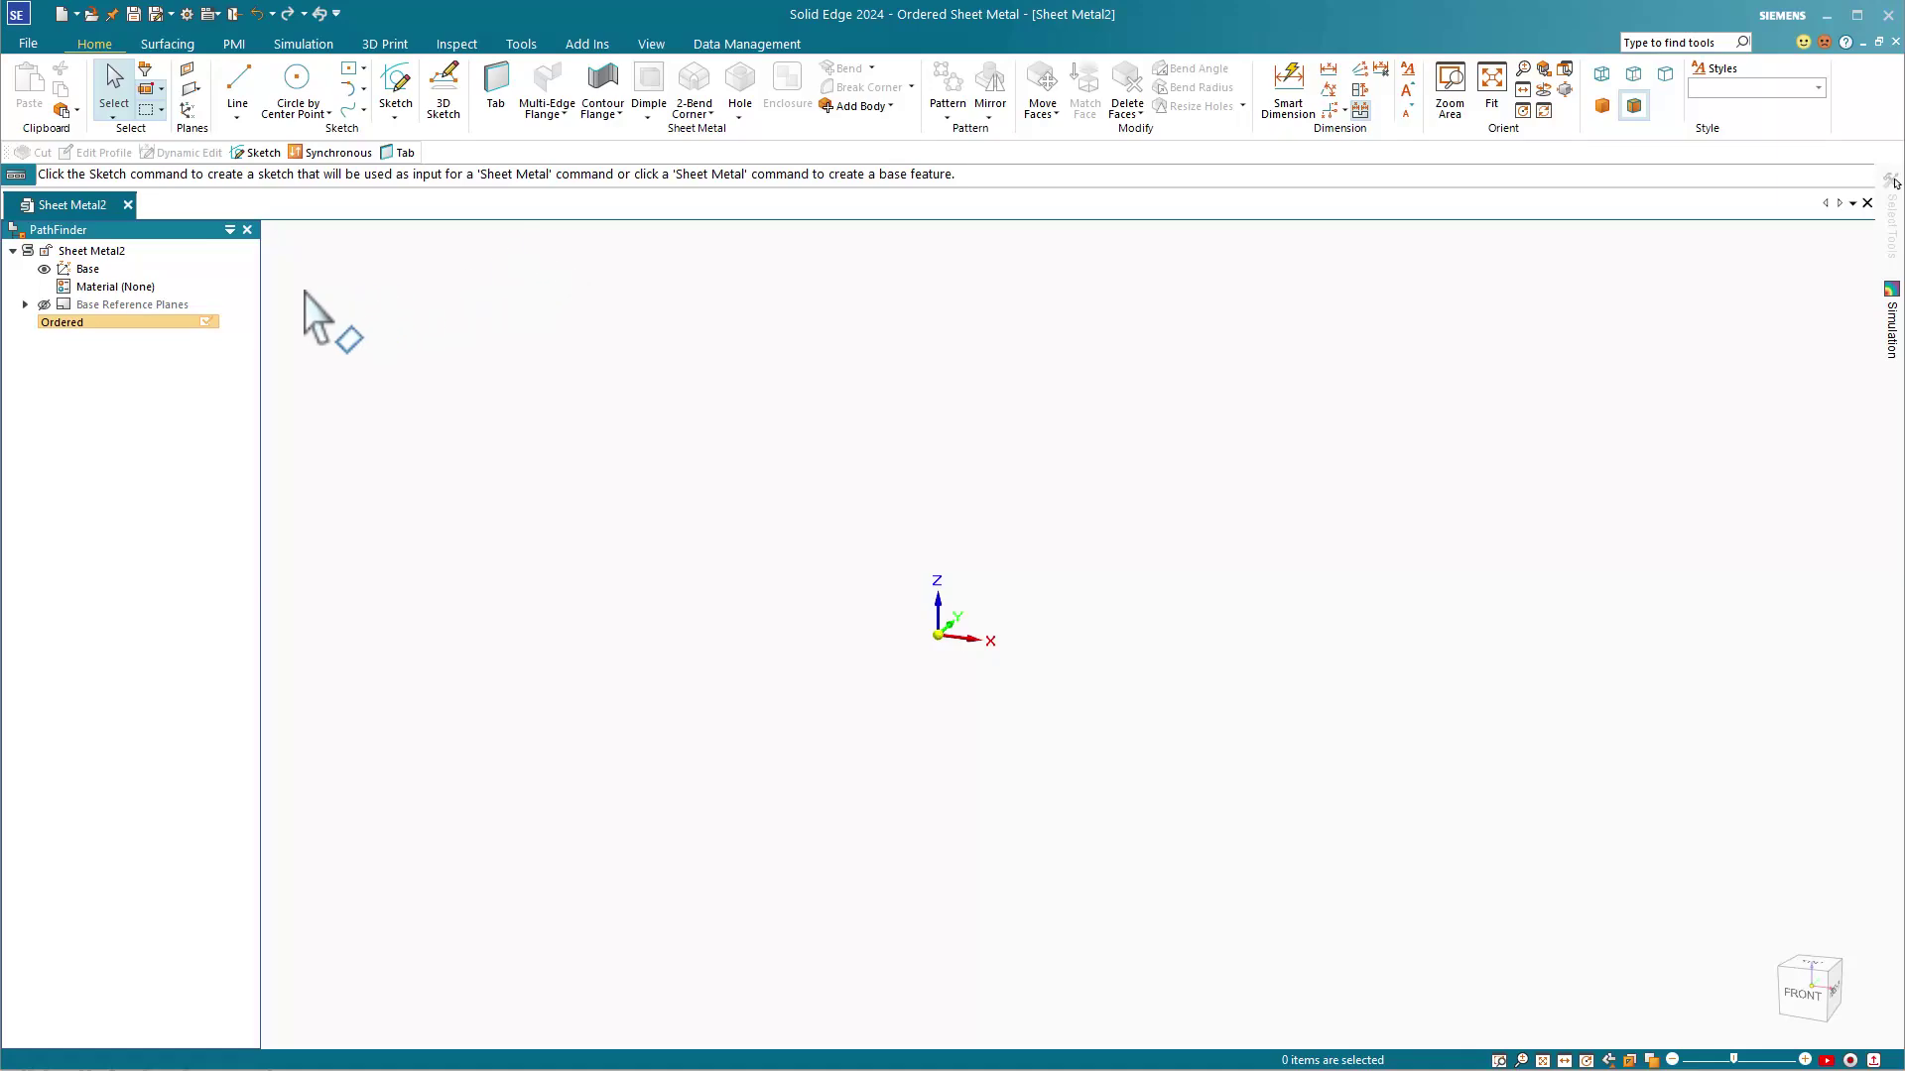
right_click(123, 324)
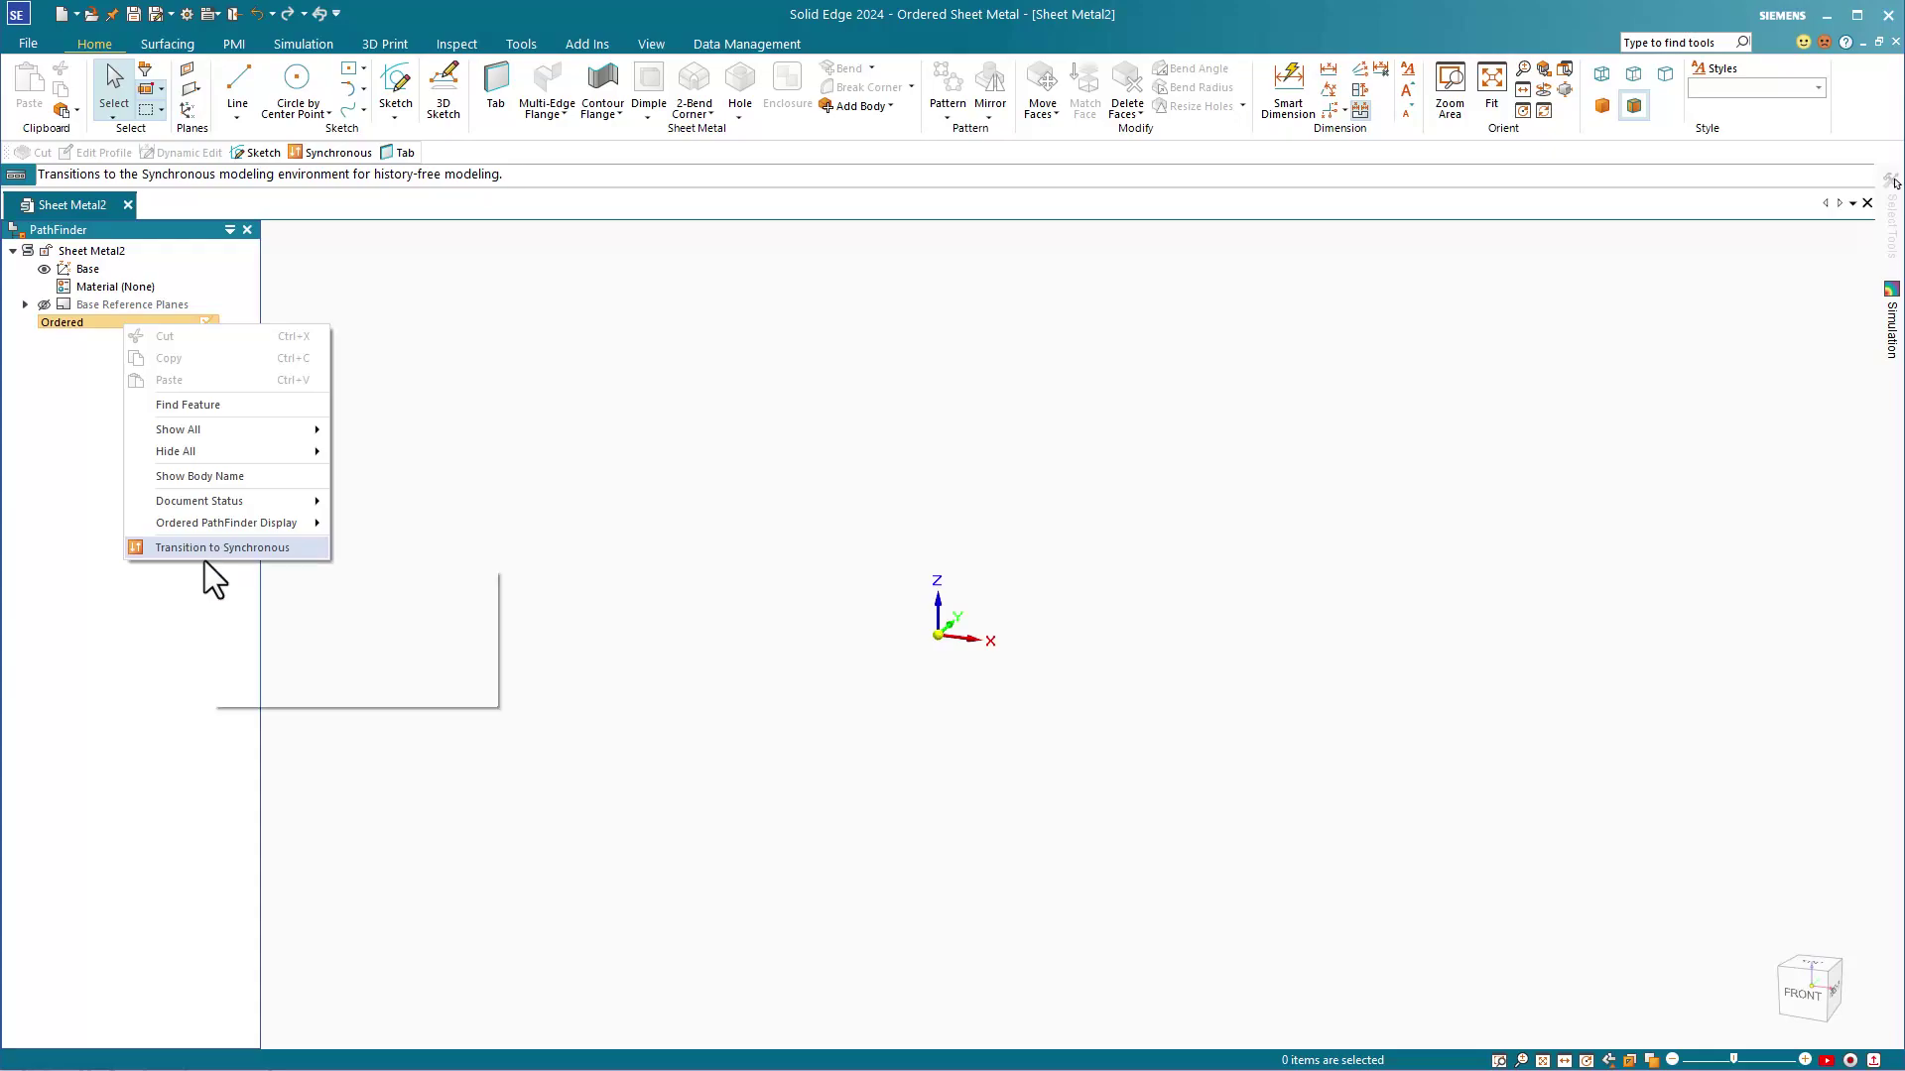
click(186, 616)
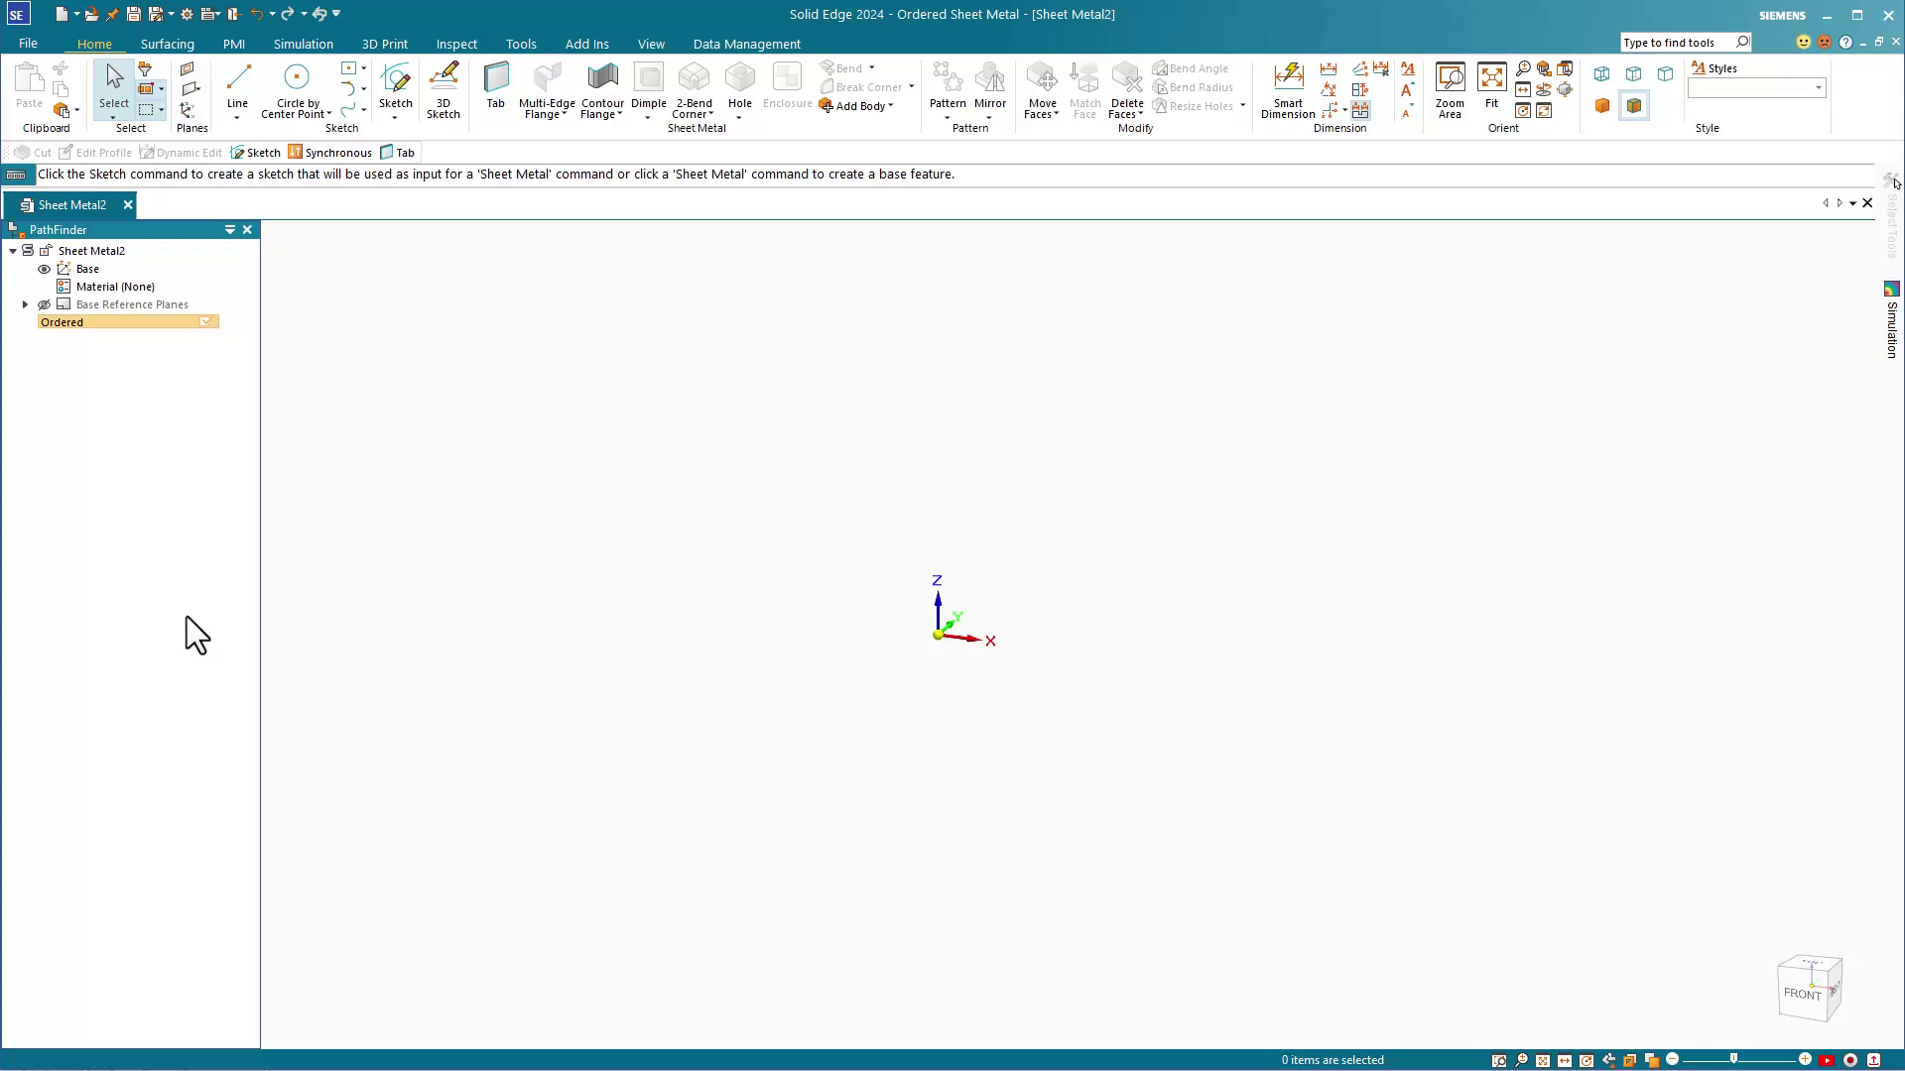
right_click(141, 321)
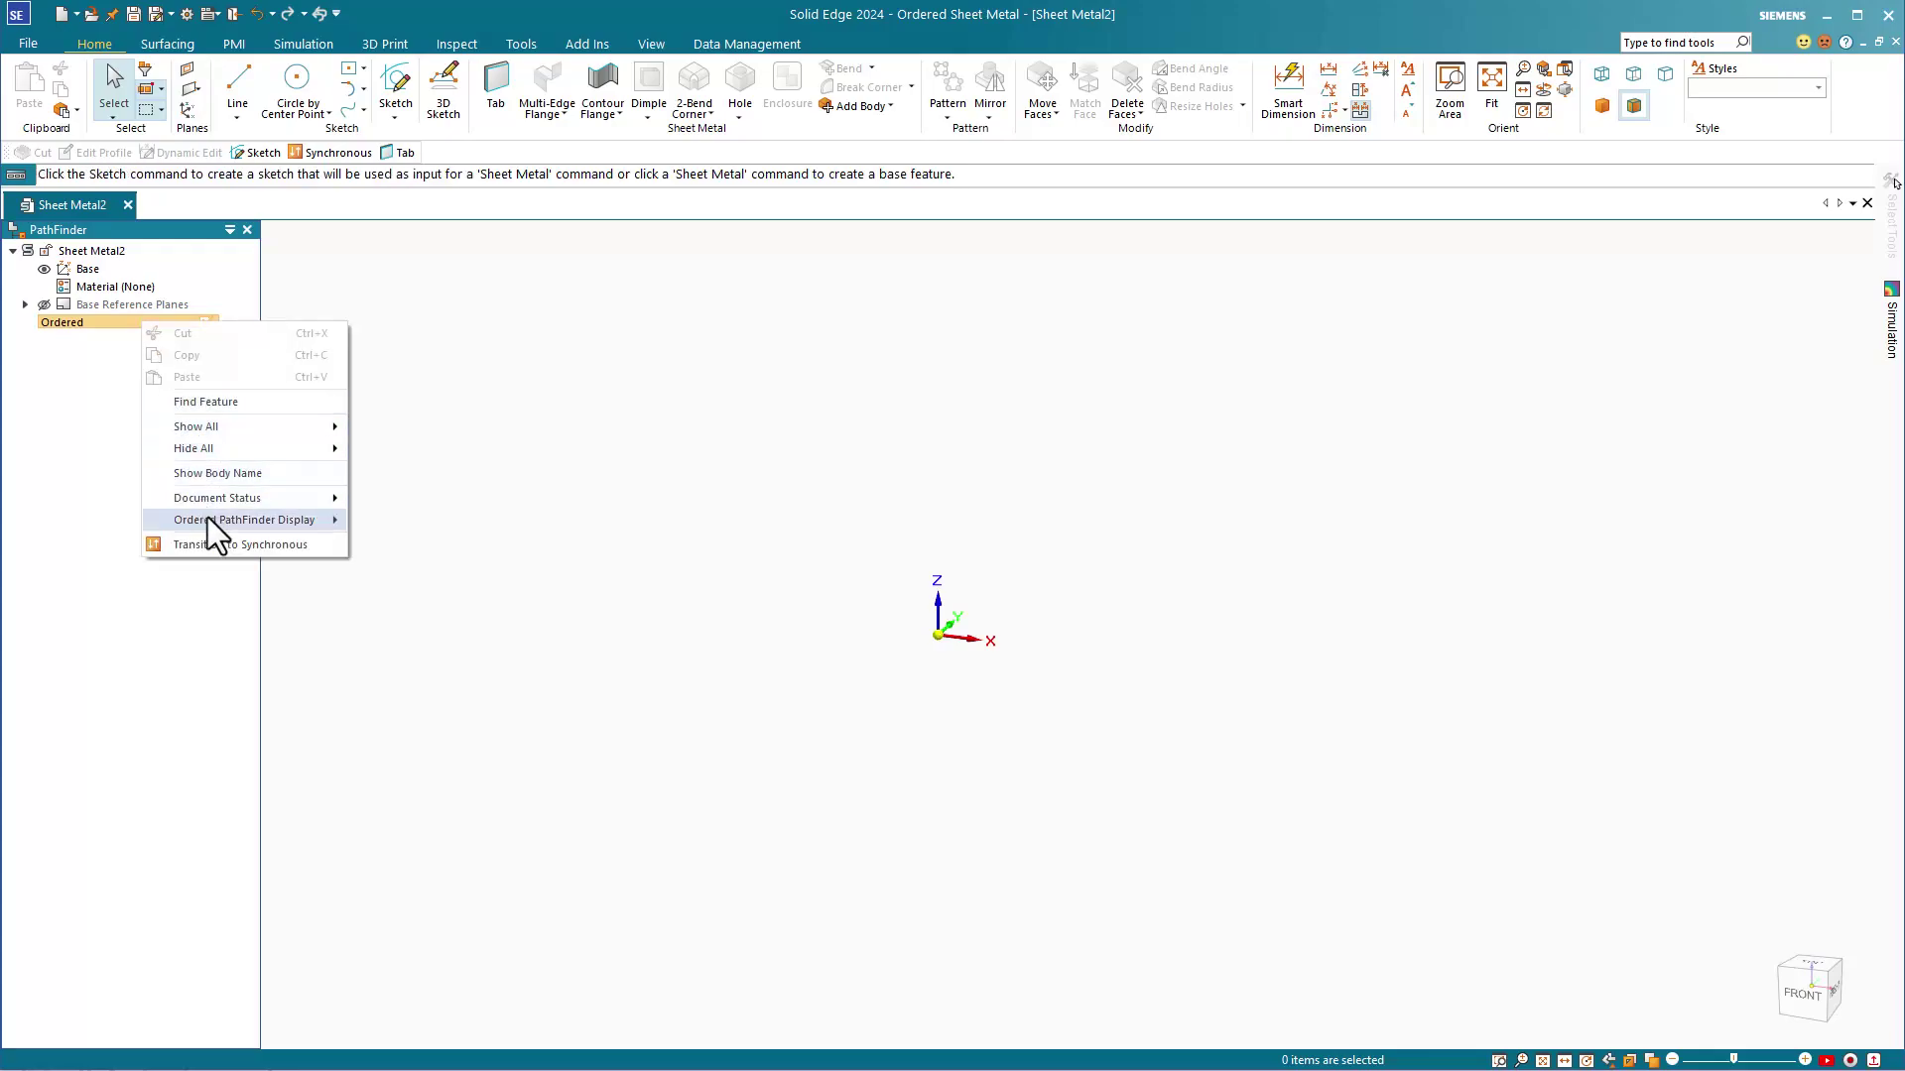
click(219, 545)
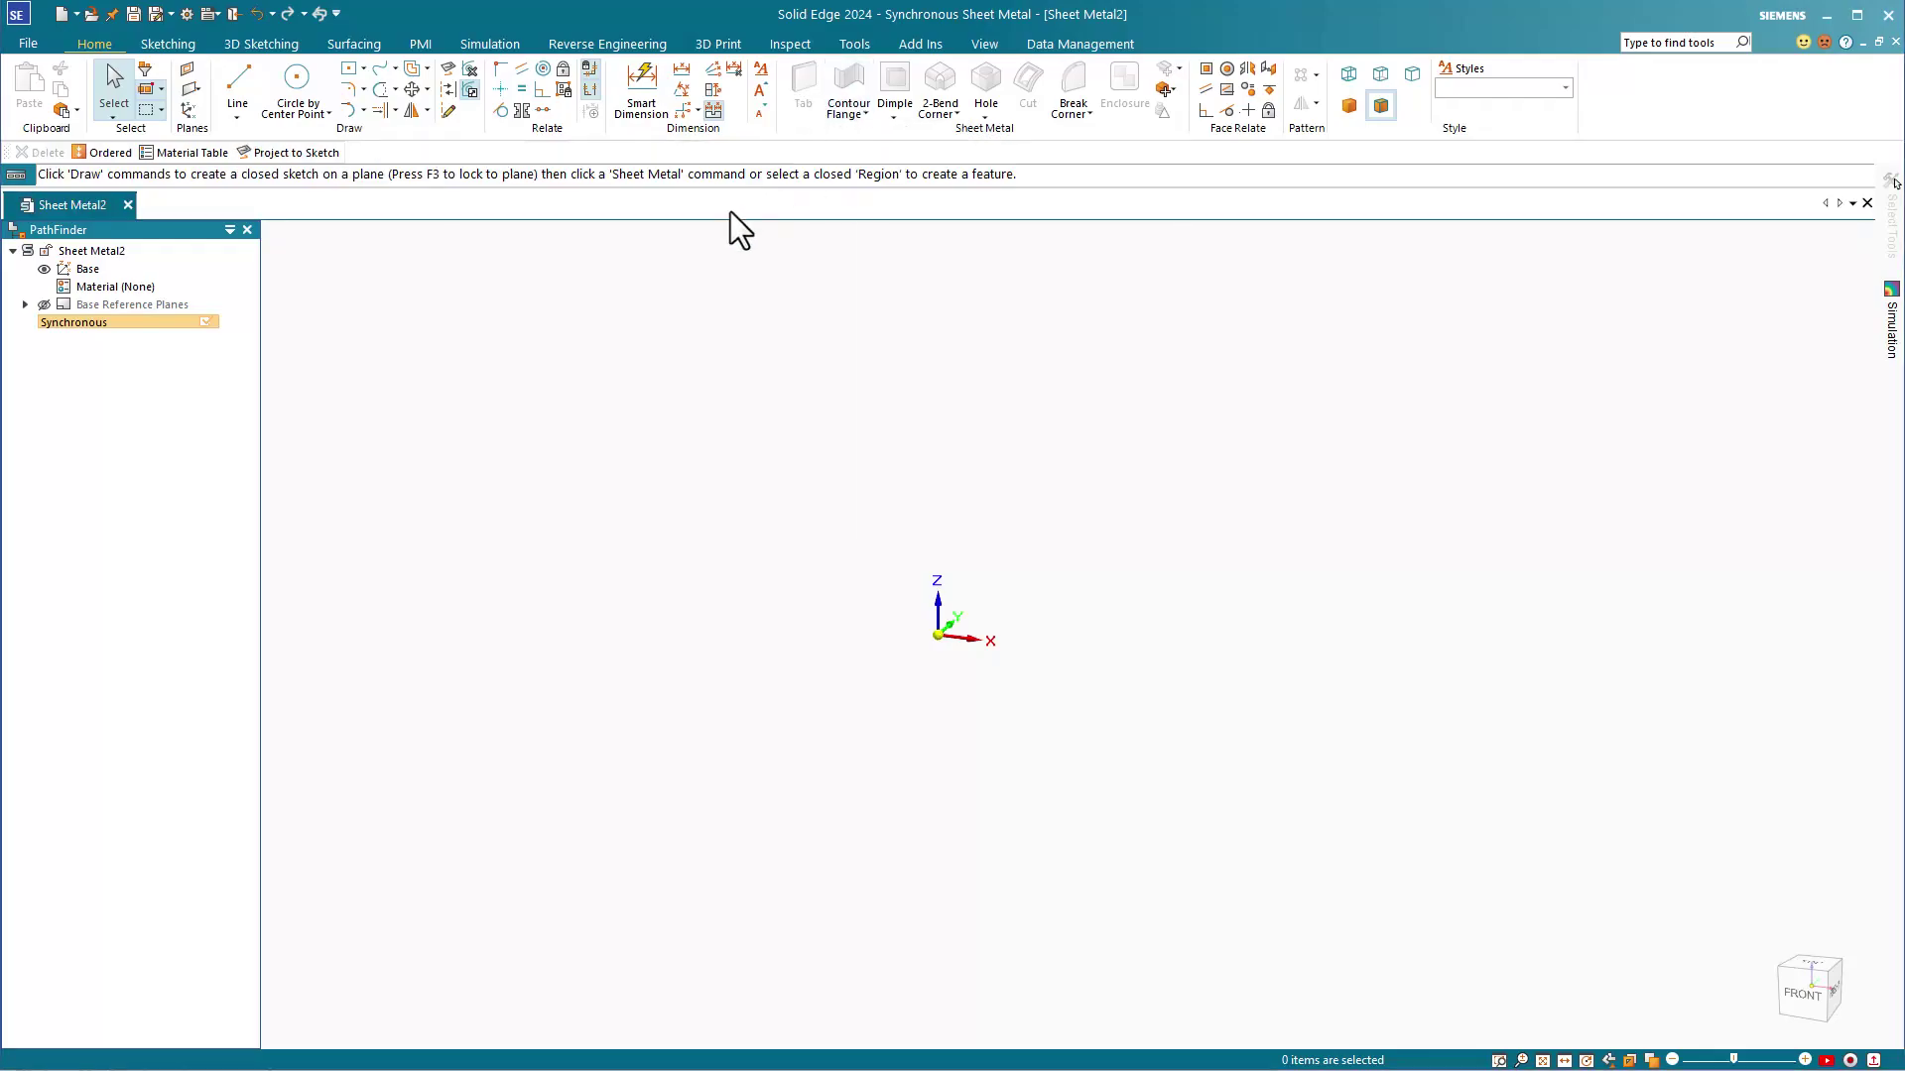
Step: Draw a rectangle by center at the origin on the Front (xz) plane, 6 in wide and 10 in high
click(349, 73)
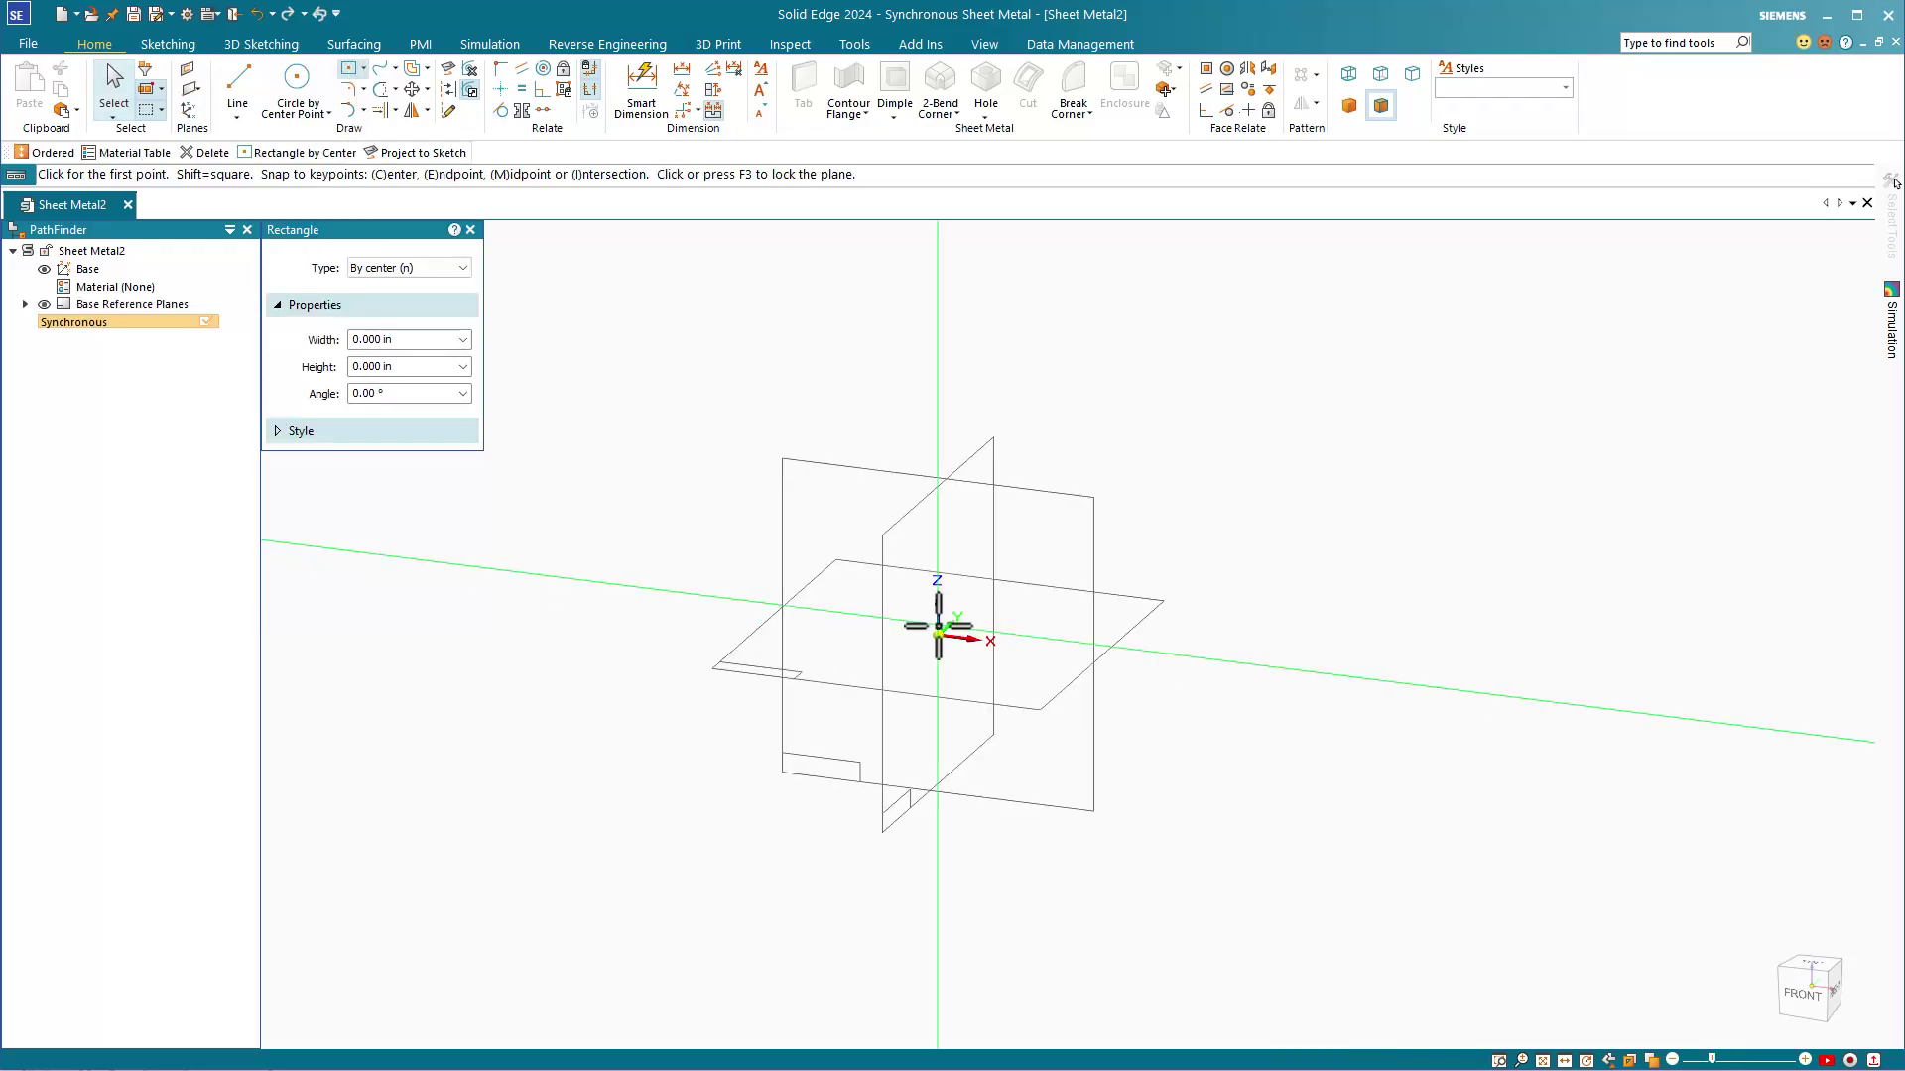
click(843, 596)
click(939, 636)
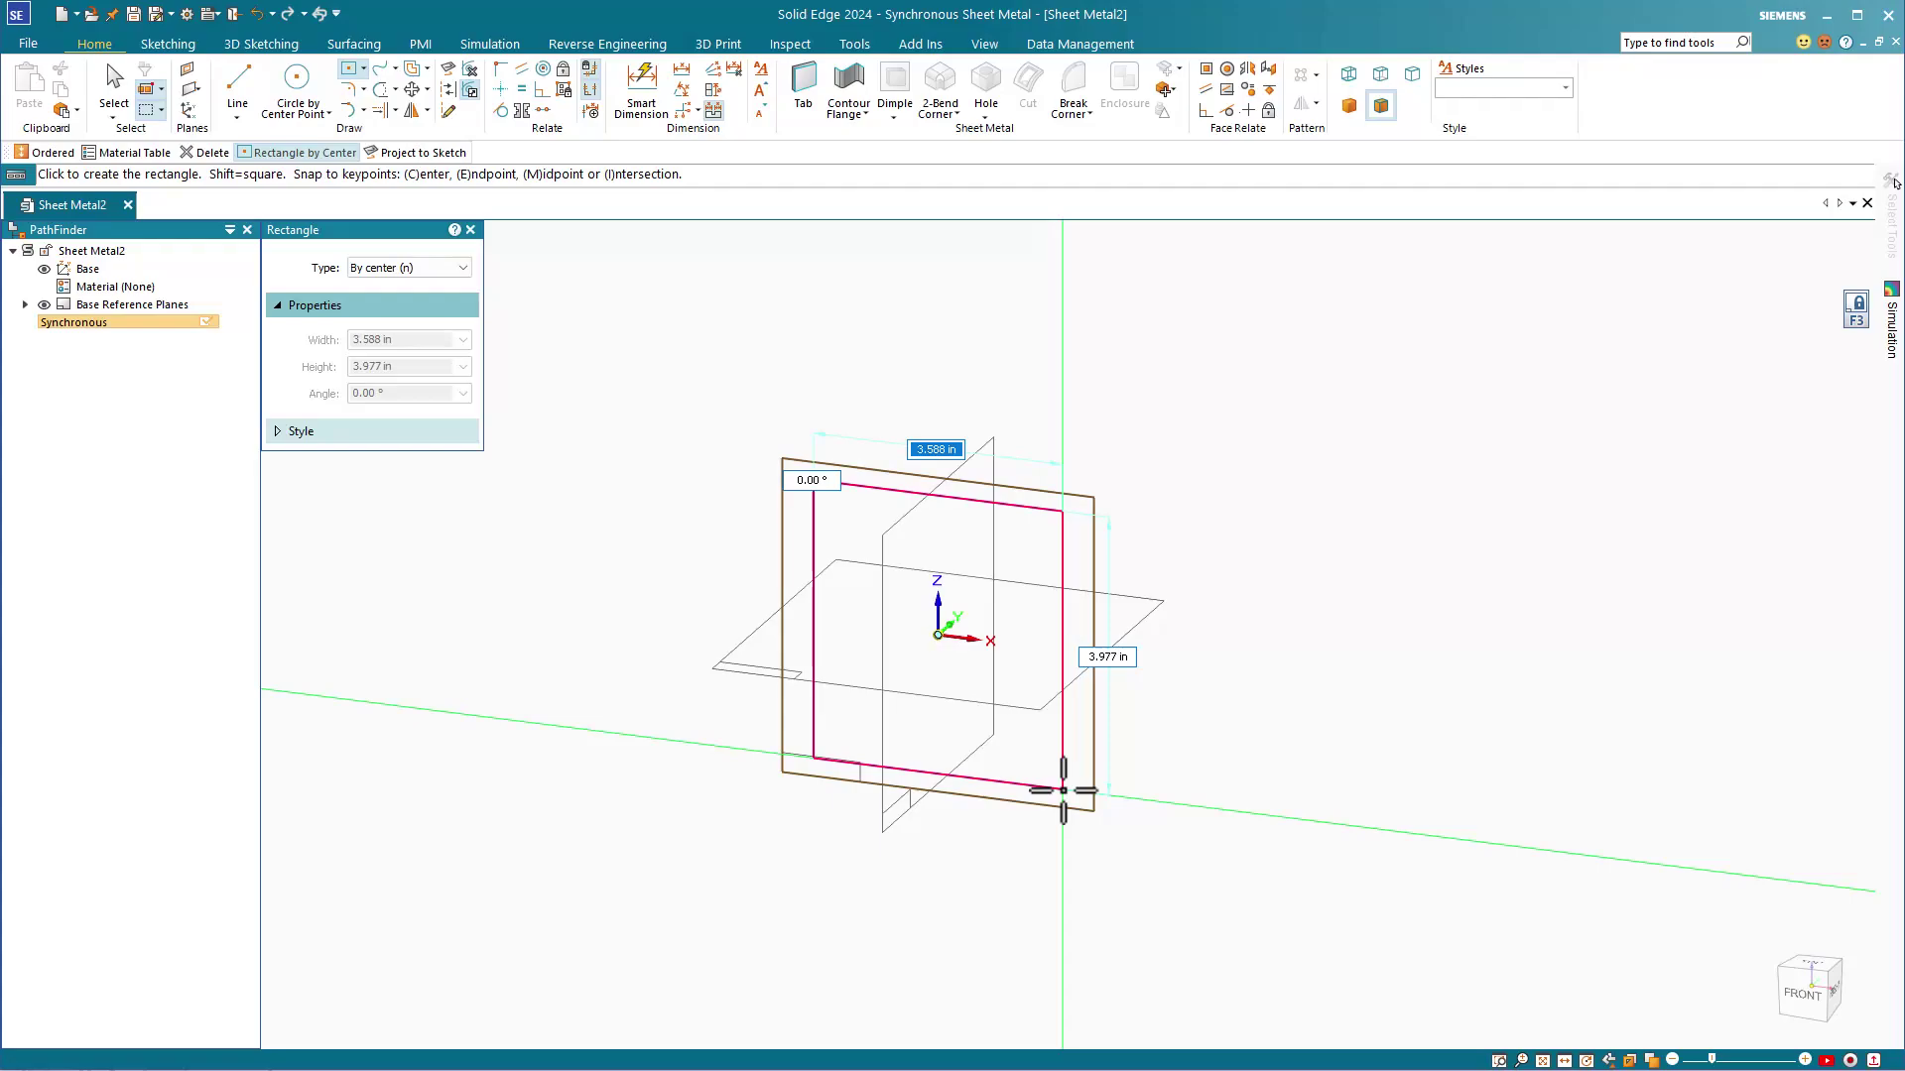
text(6)
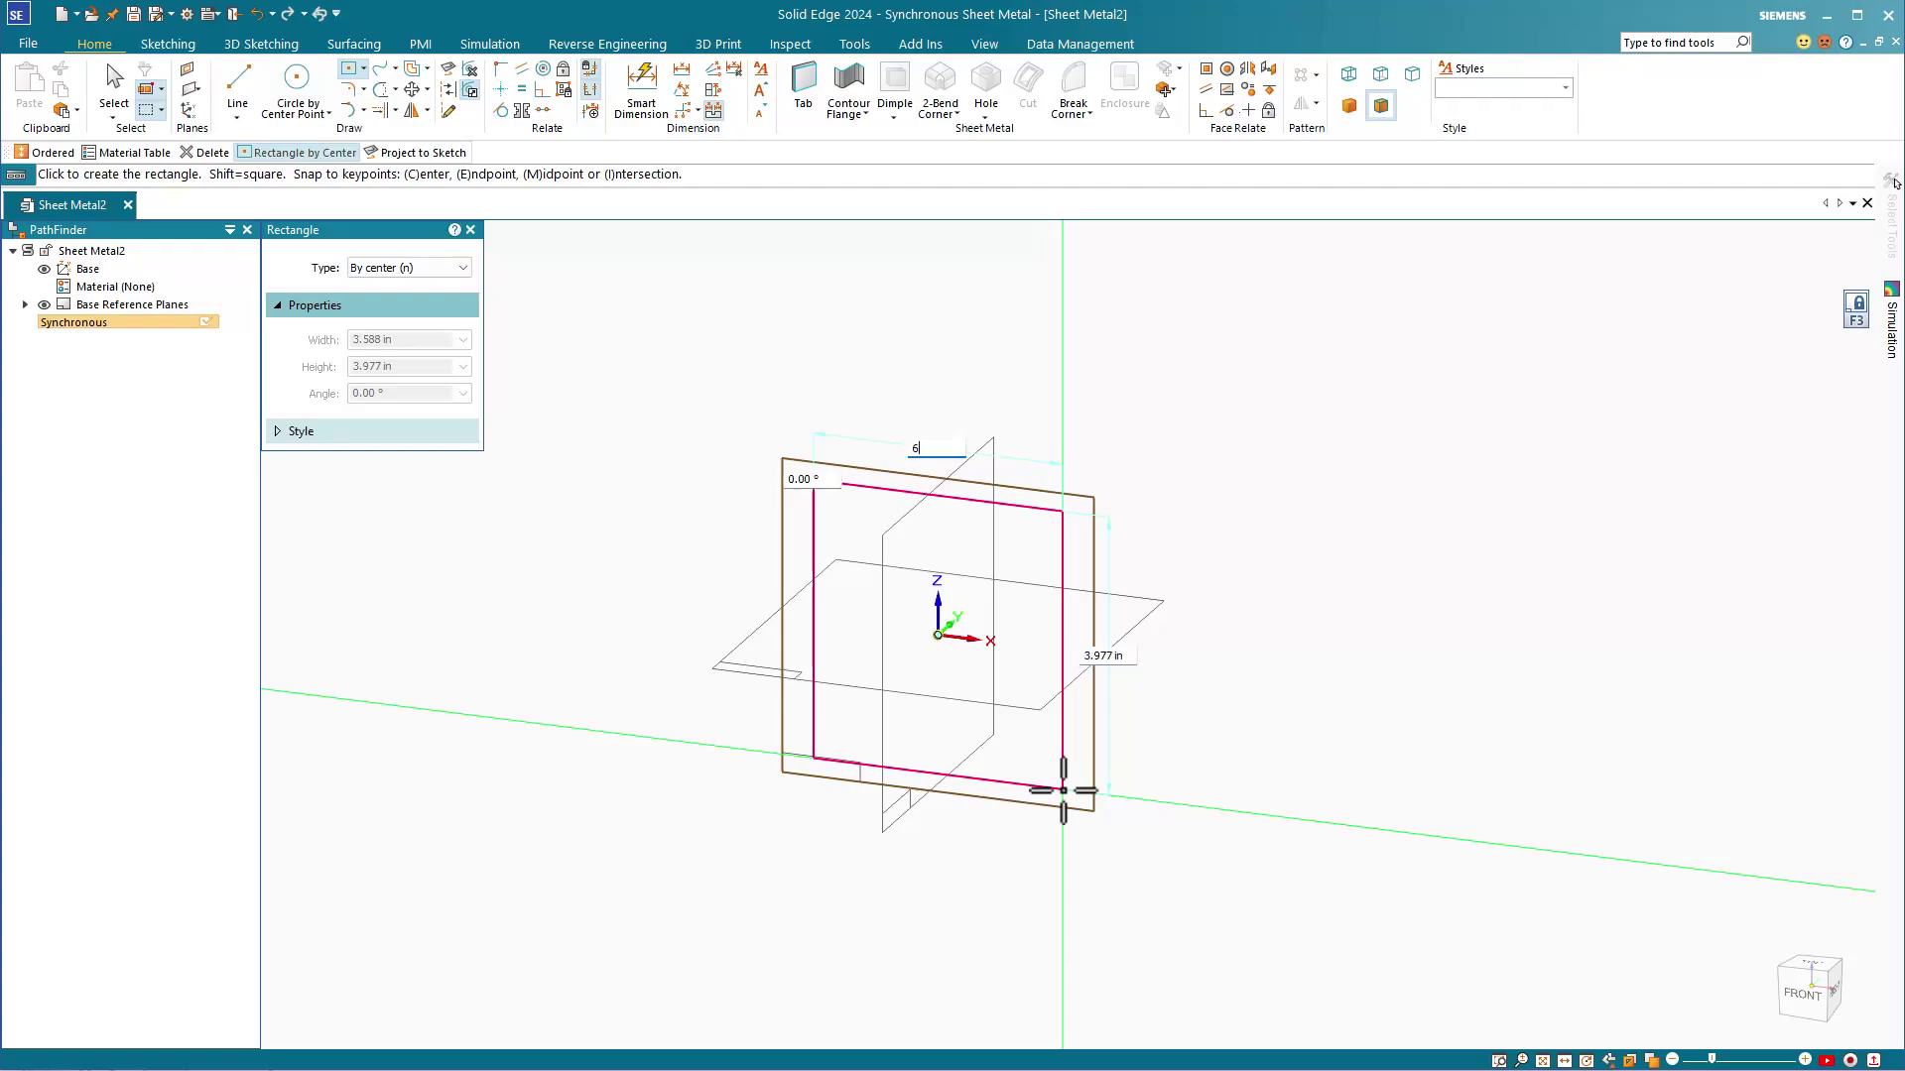
key(Tab)
text(10)
key(Tab)
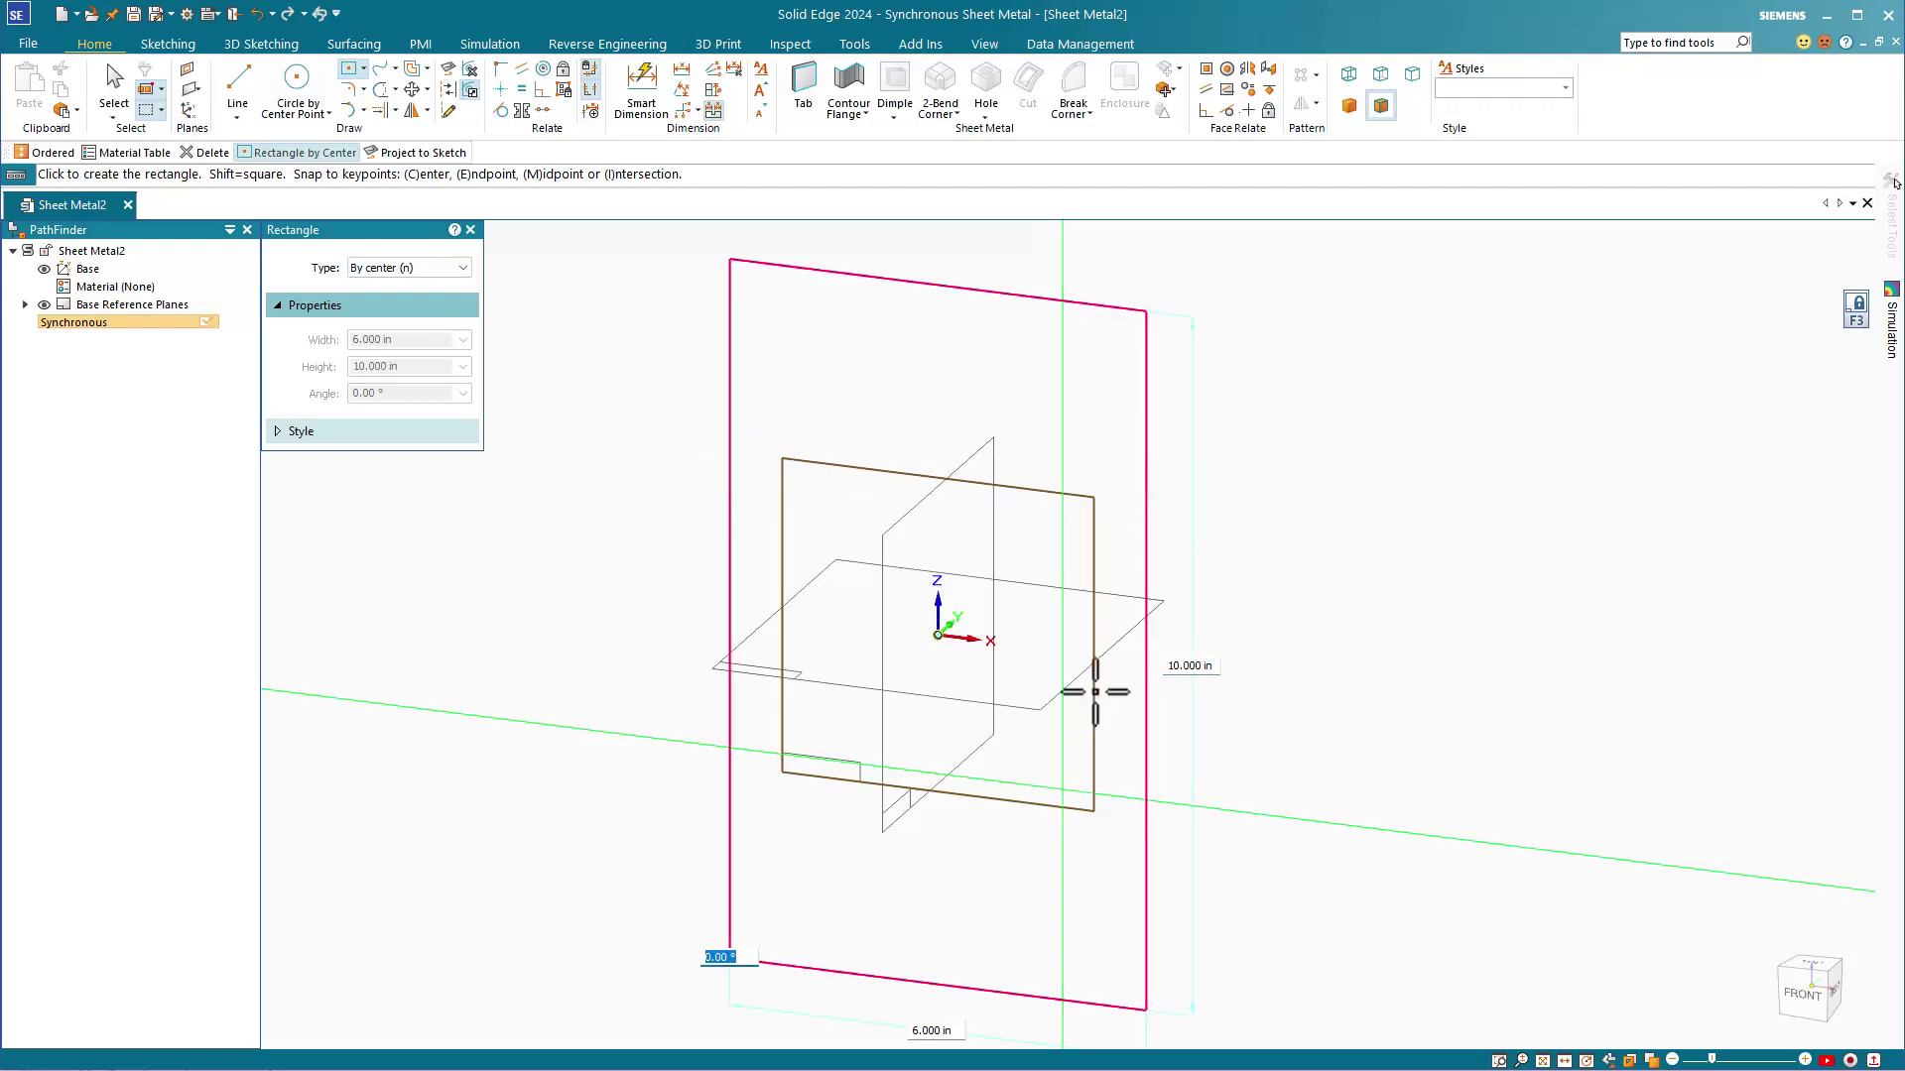
click(1108, 656)
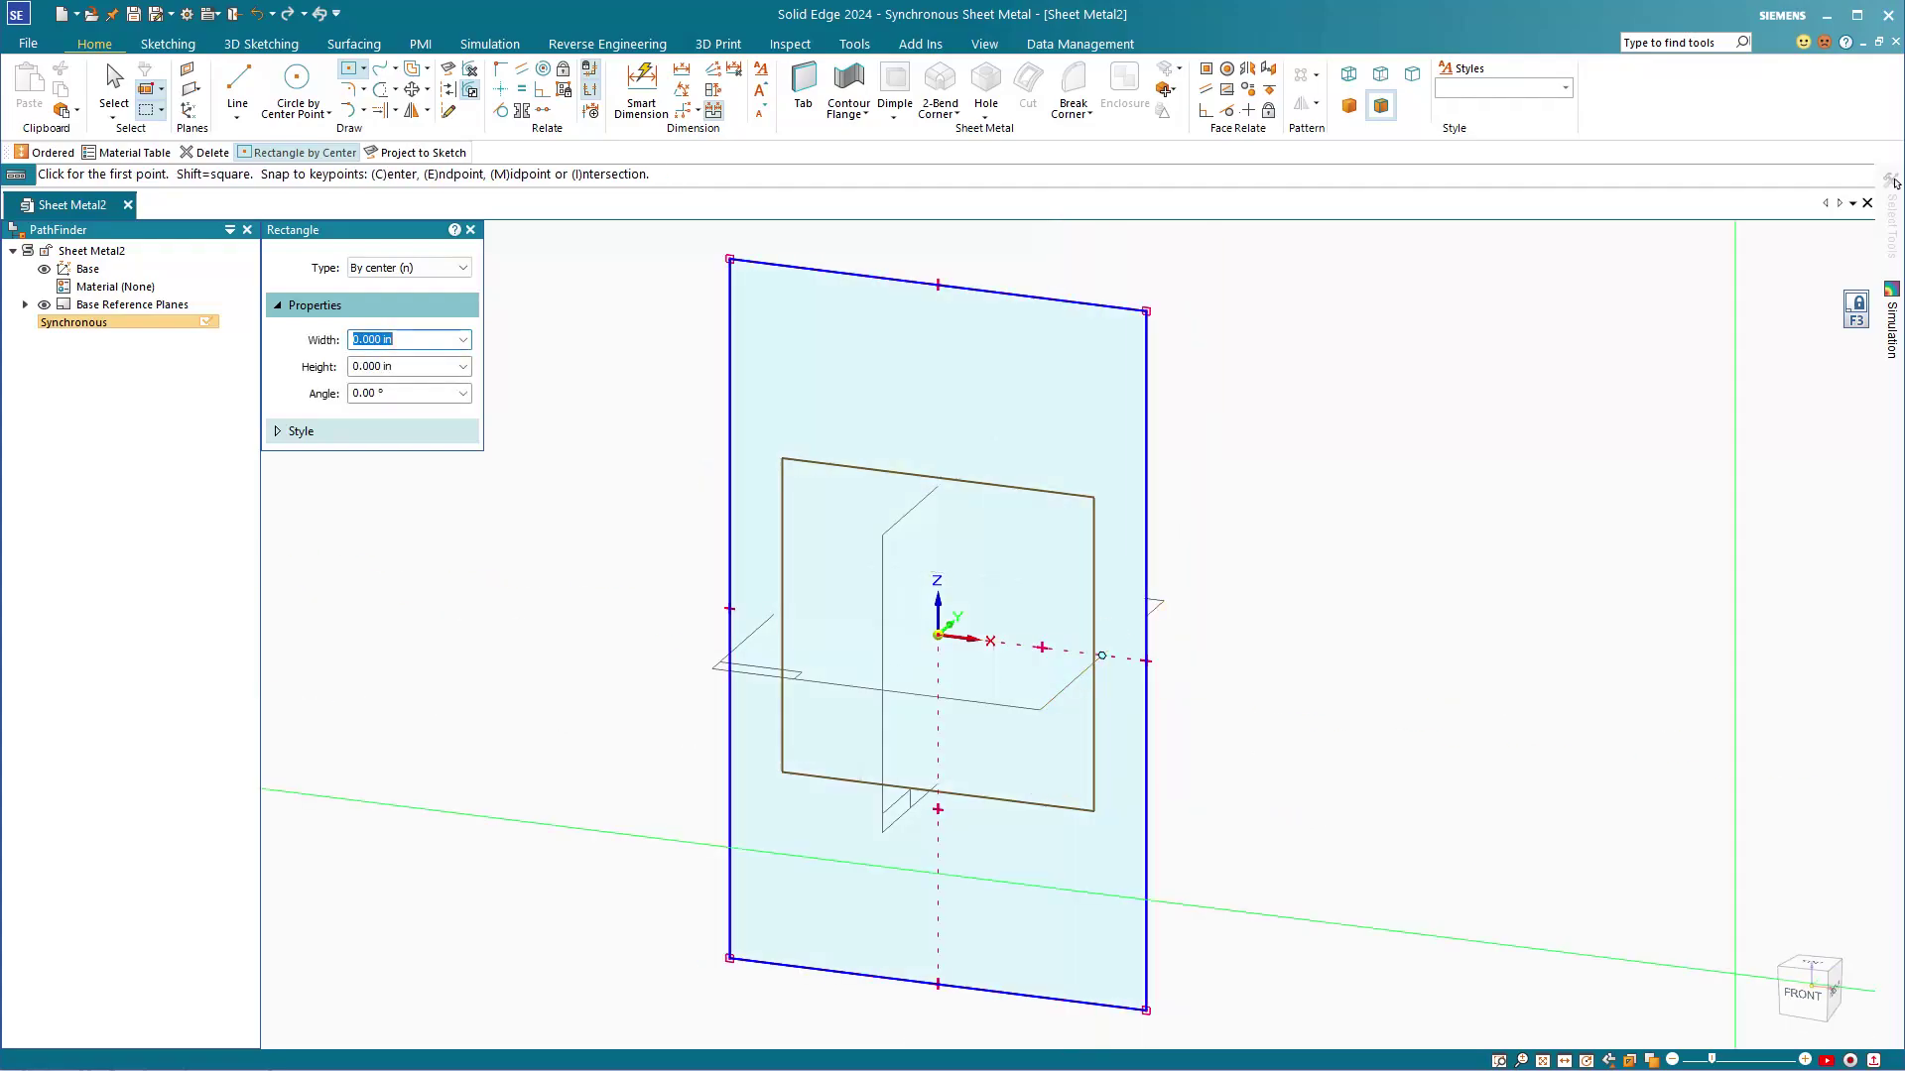
key(Escape)
Step: Create the base tab from the rectangle region, accepting the default material thickness
click(1092, 903)
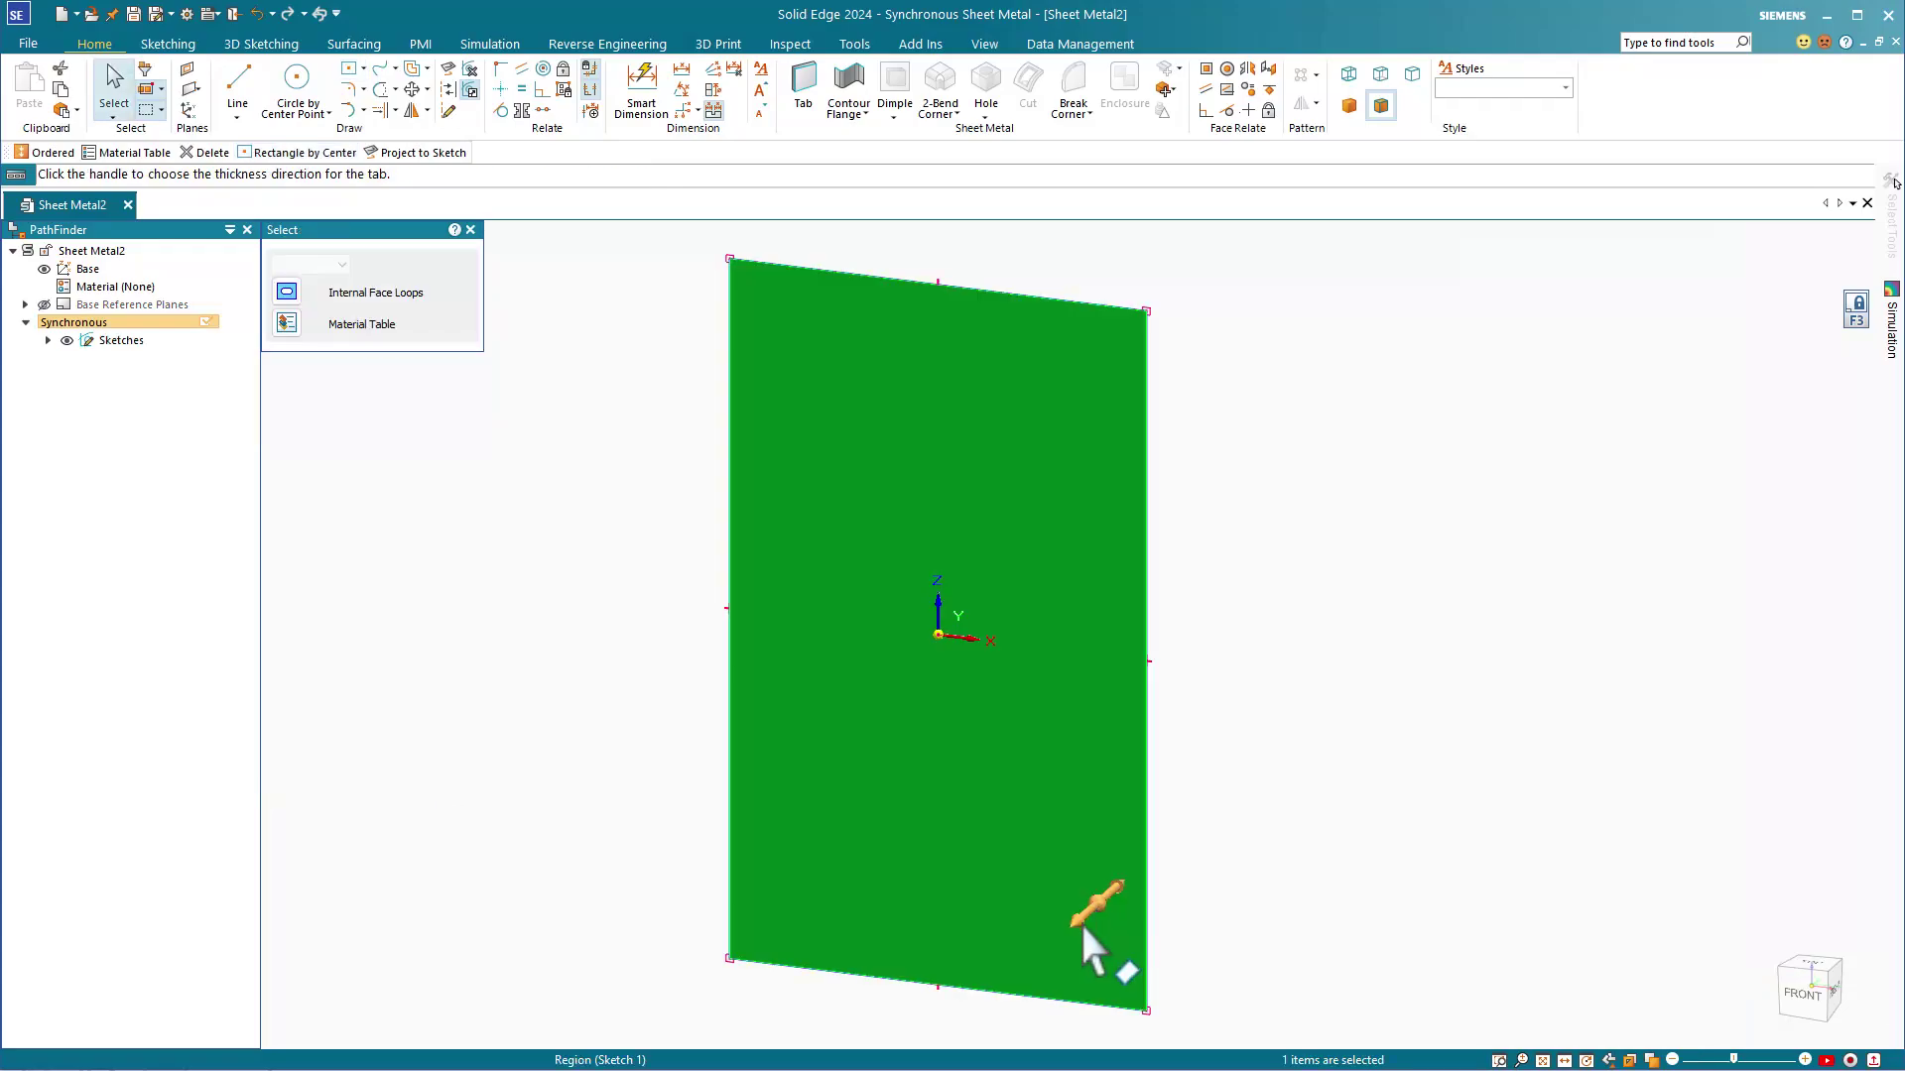
click(1074, 920)
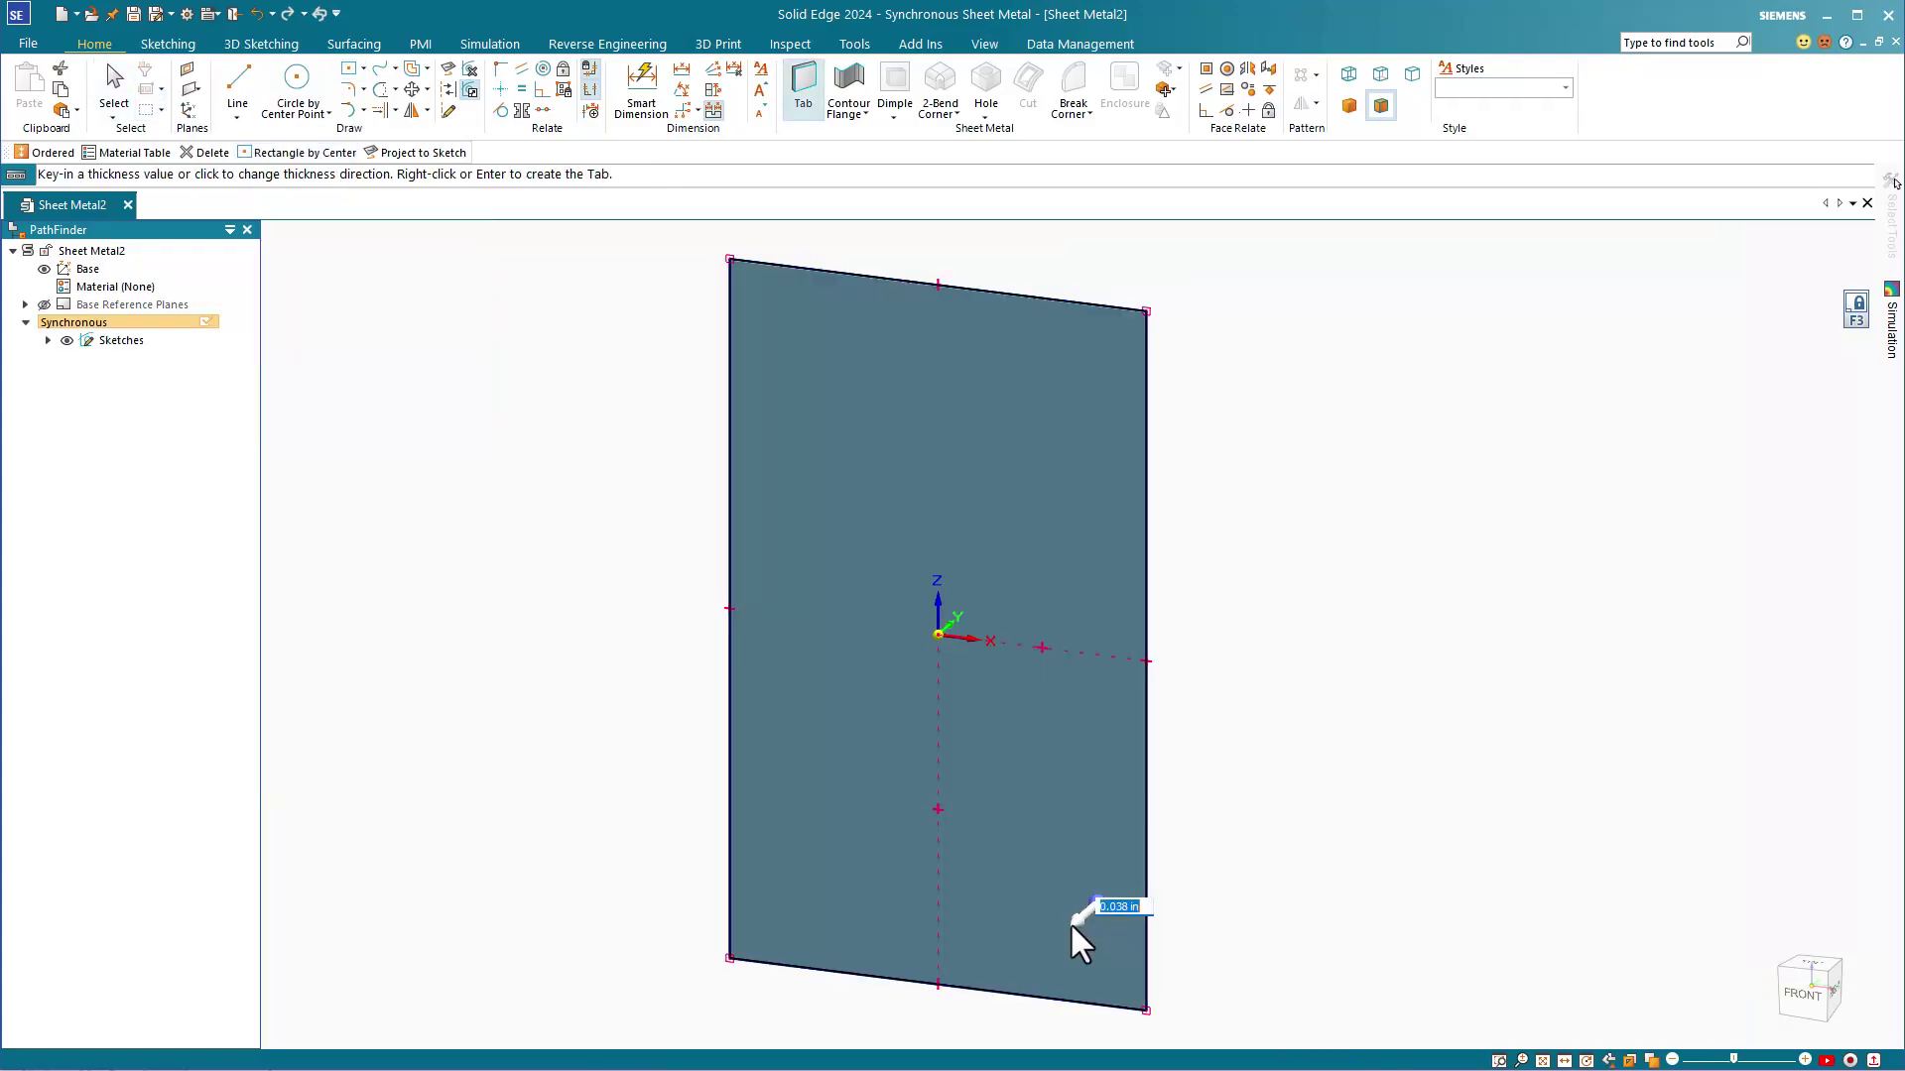
right_click(1072, 925)
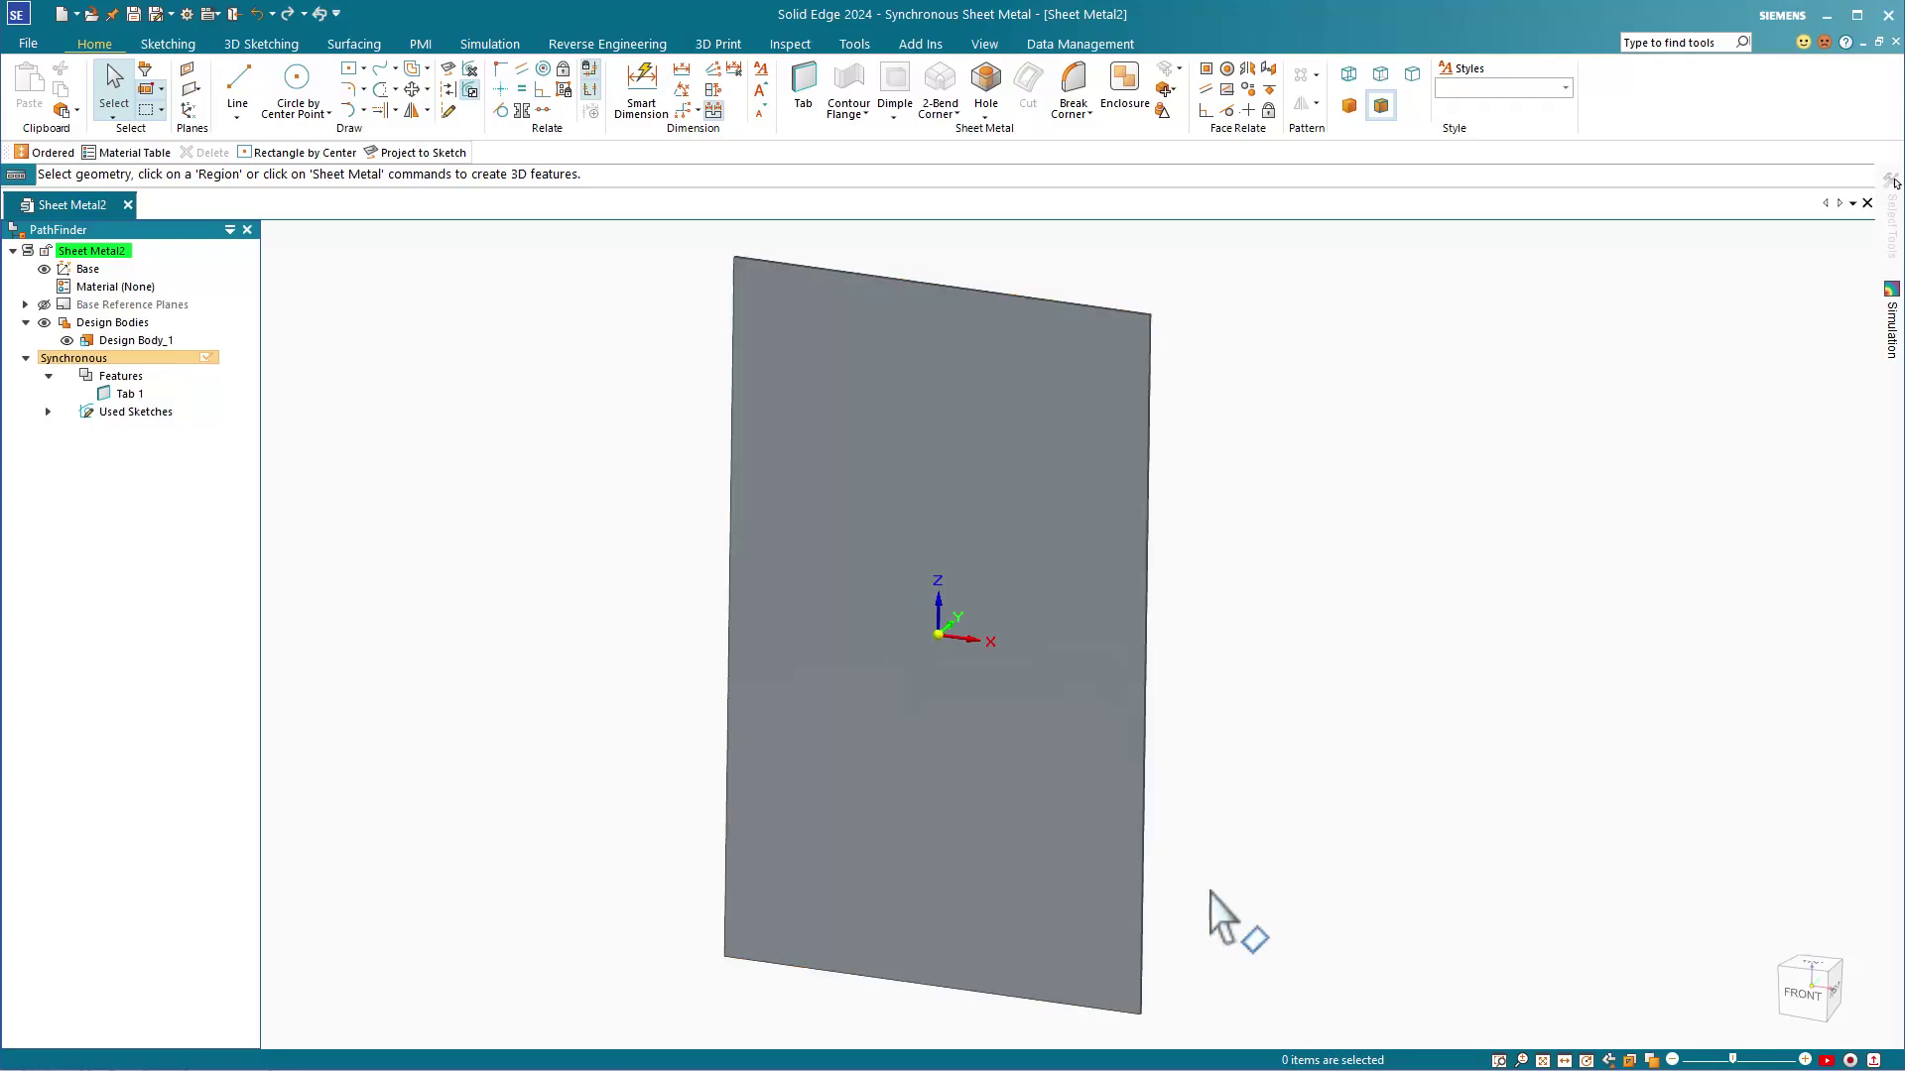
Step: Add 2.125 in flanges at 90° along both short edges of the tab, bent to the same side
key(ctrl+i)
middle_drag(1219, 888, 1211, 897)
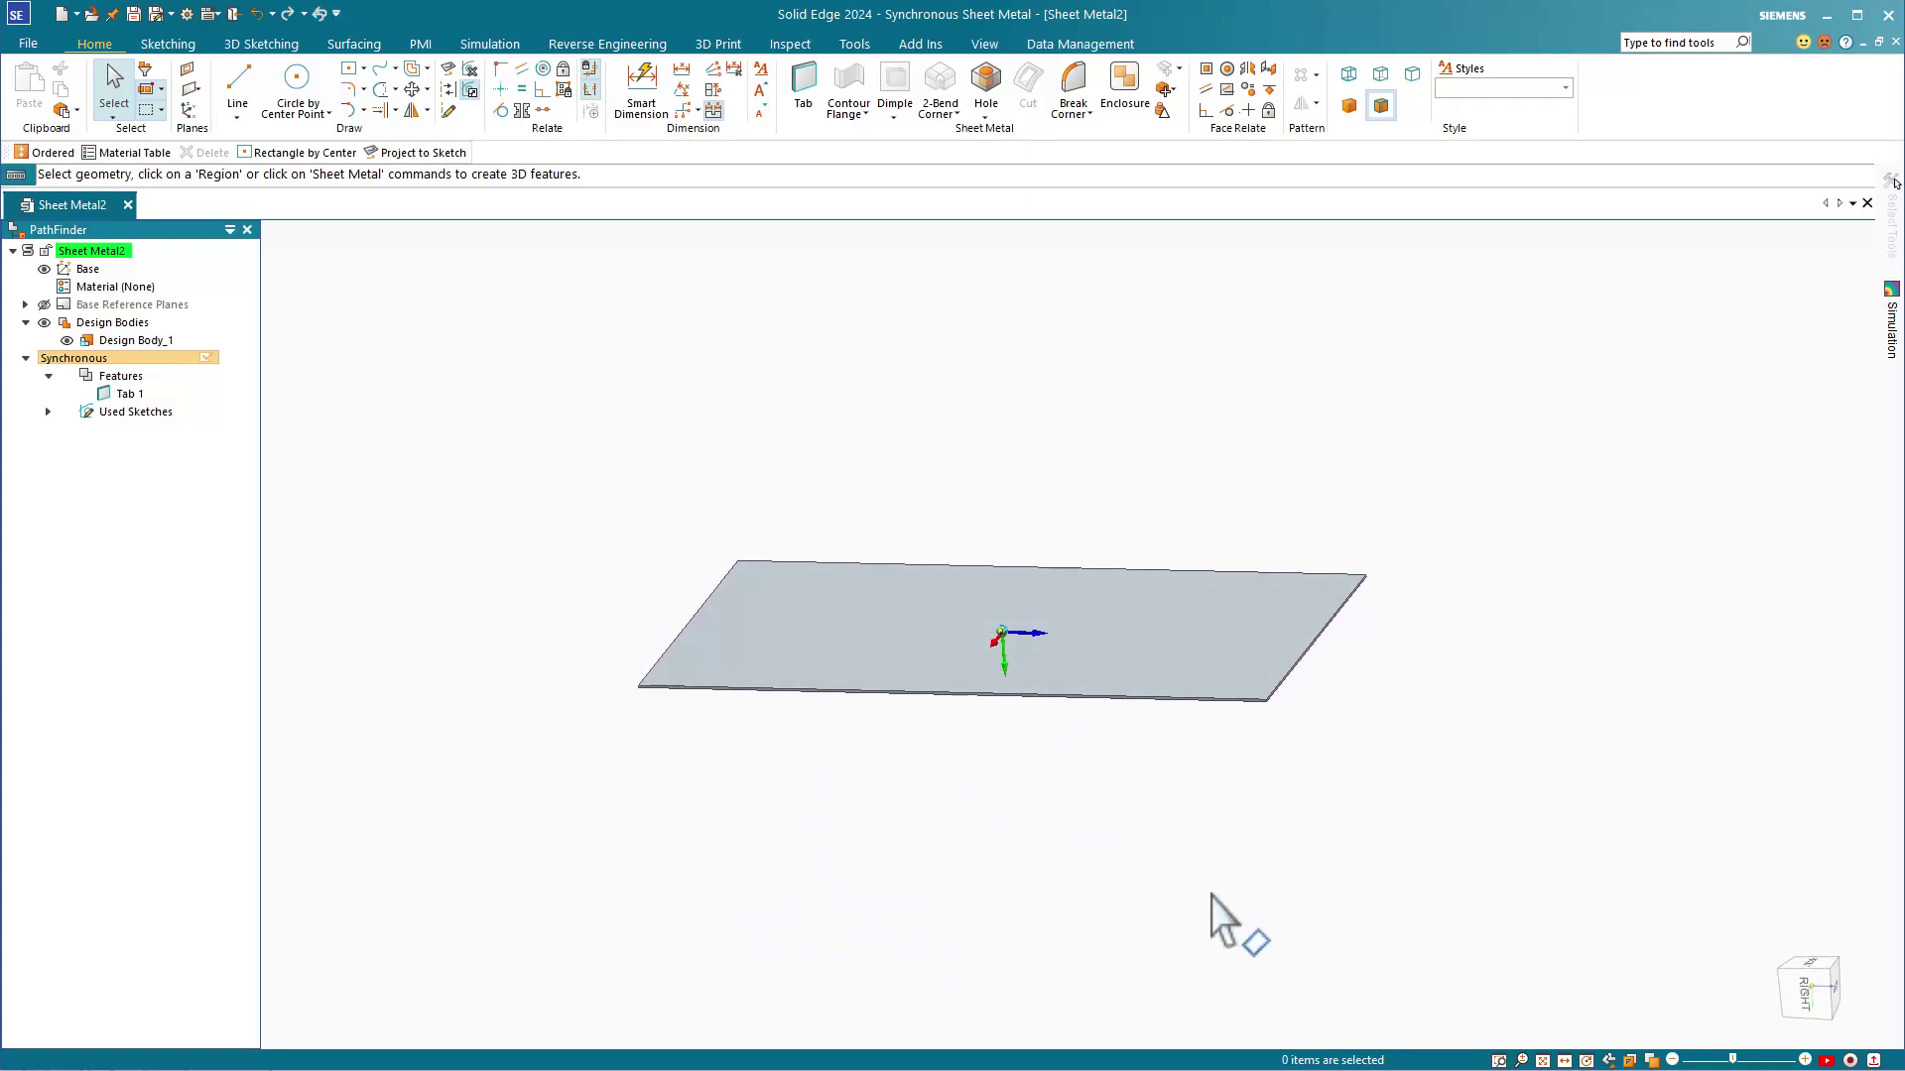
click(1301, 671)
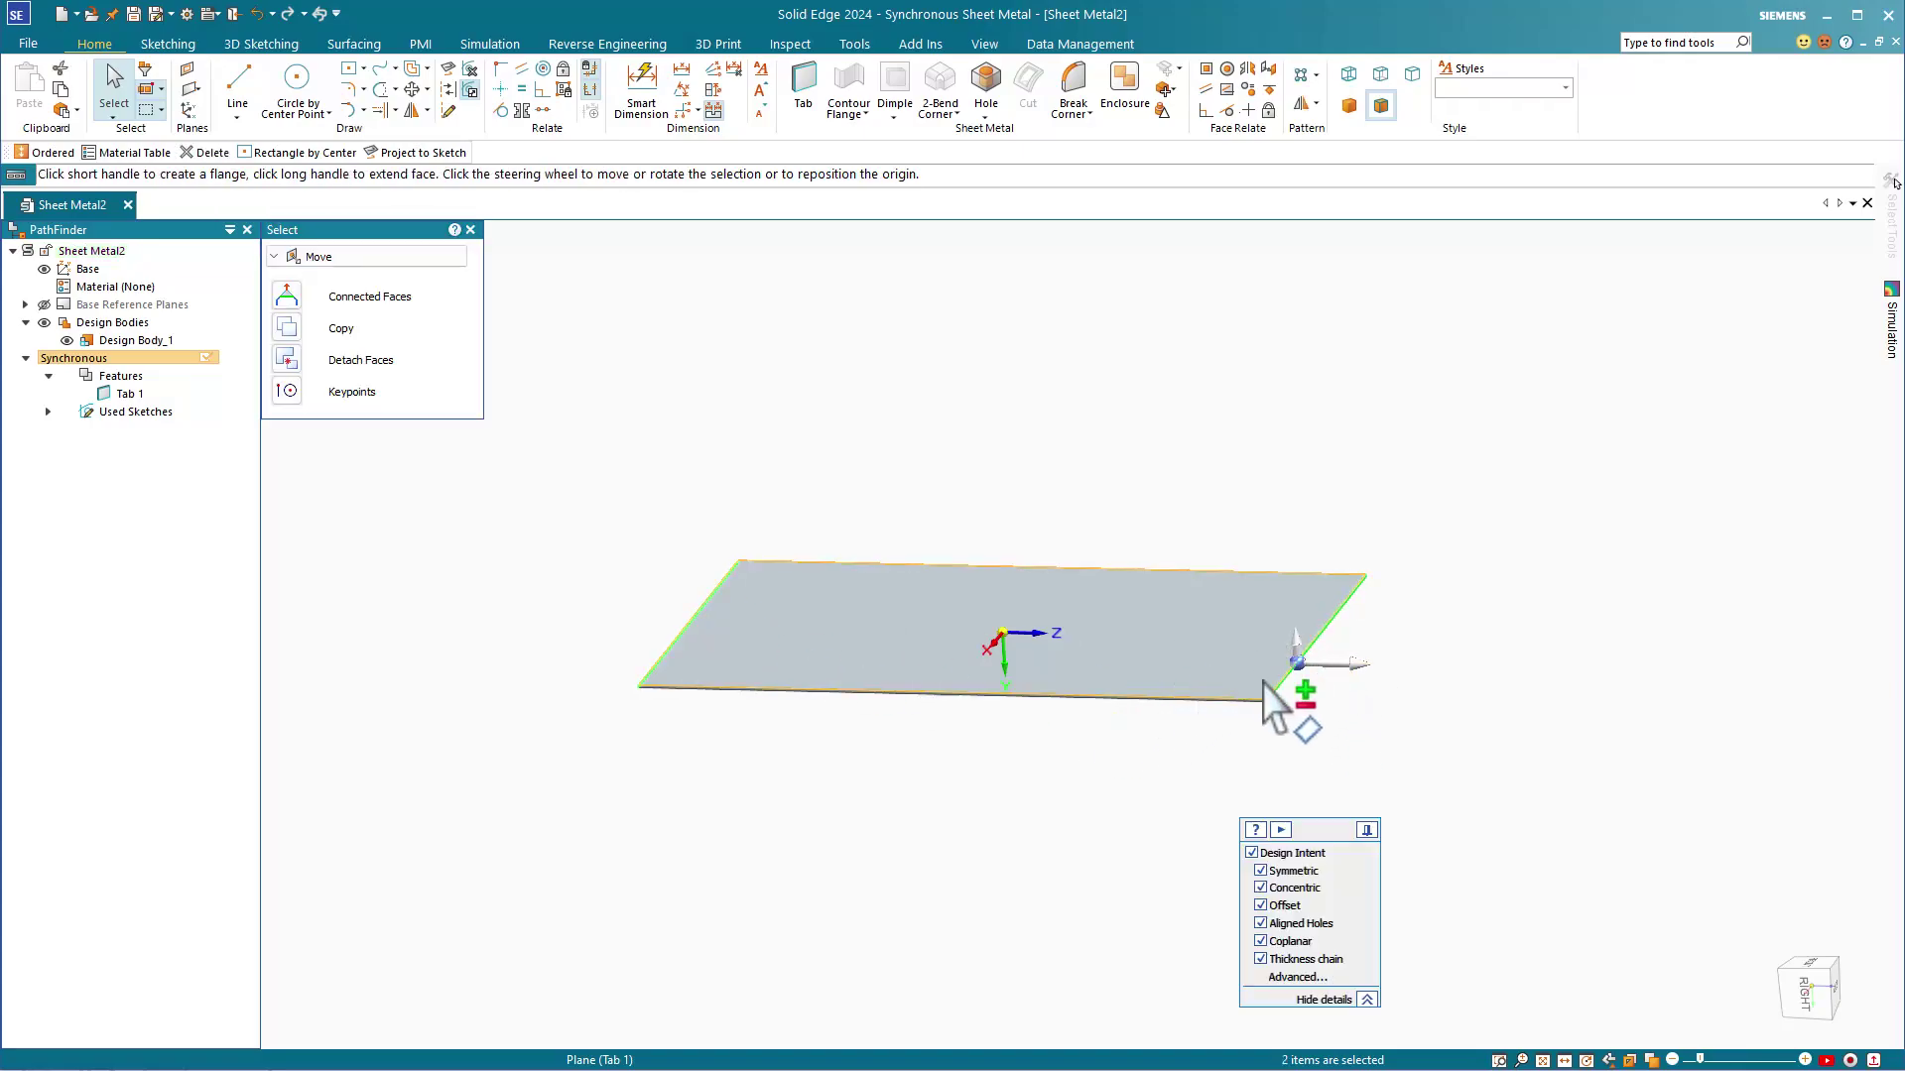
click(1296, 650)
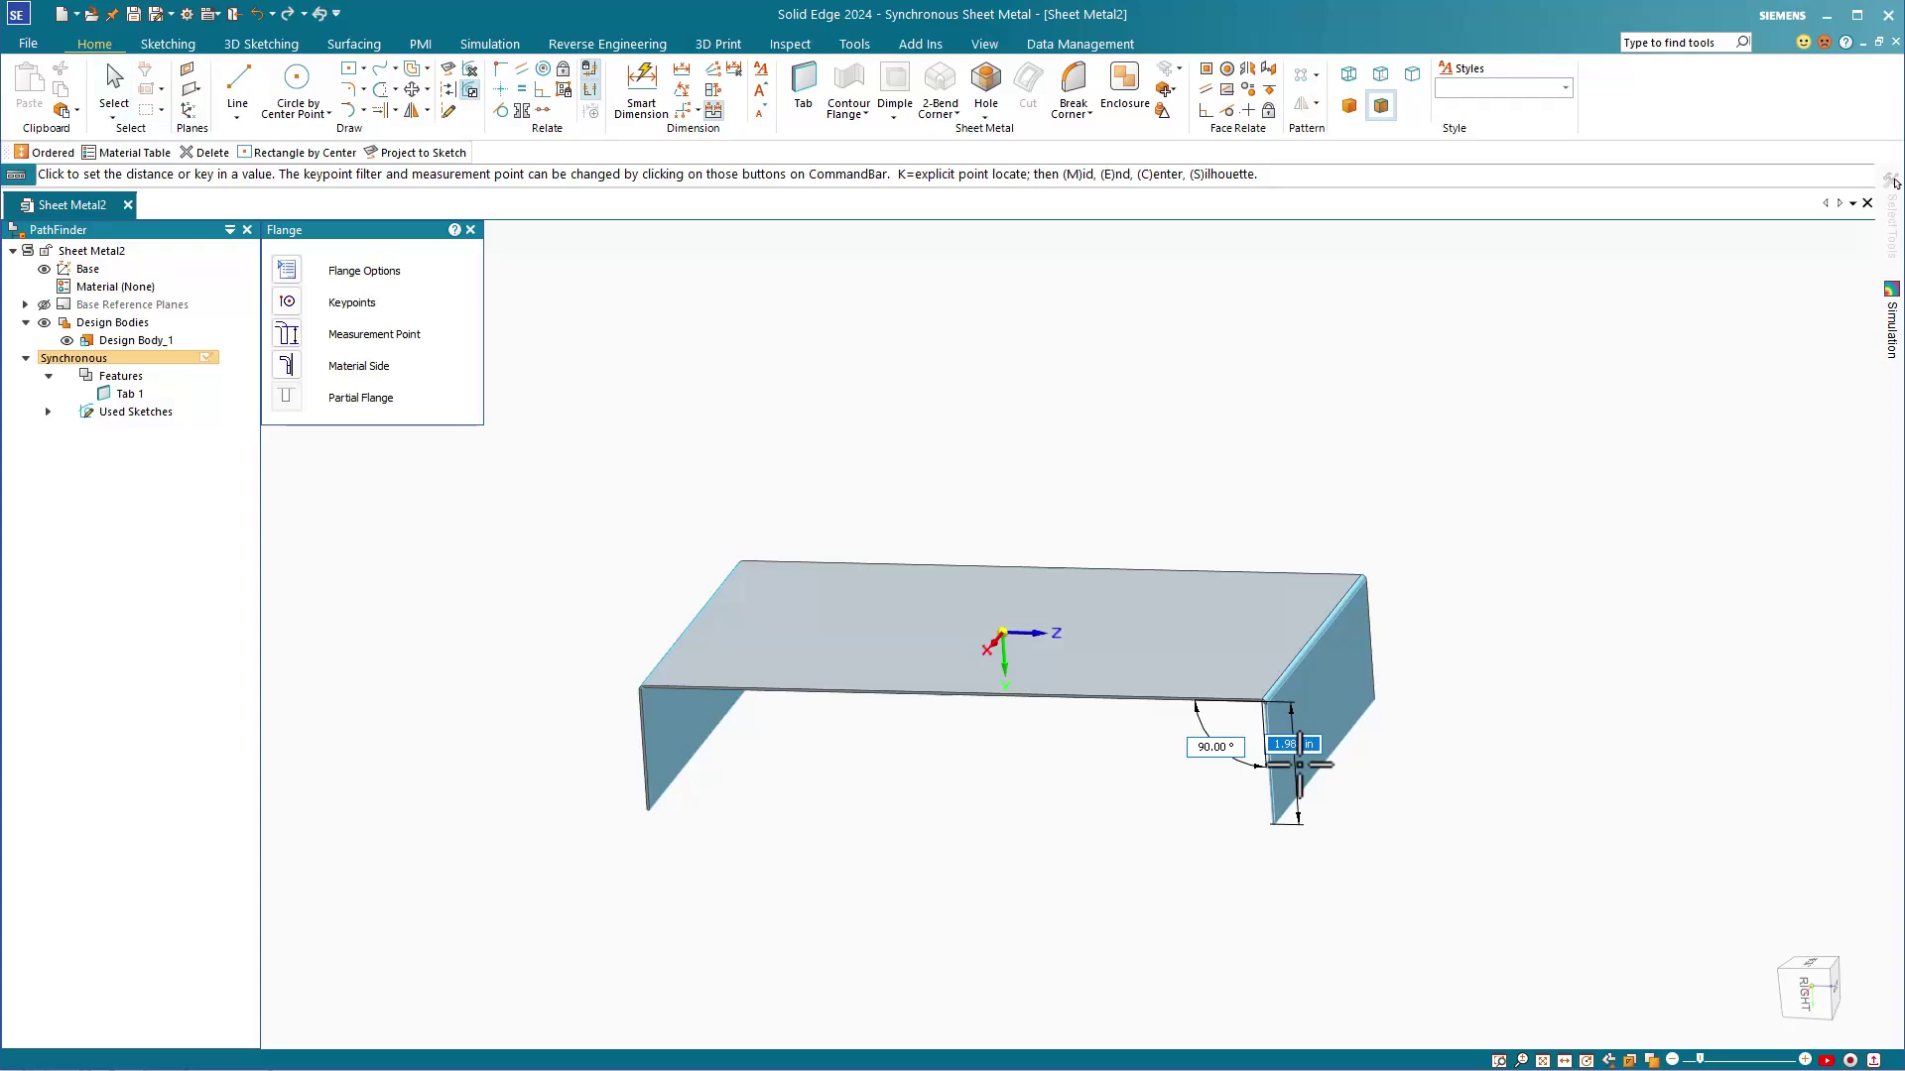
text(2.125)
key(Return)
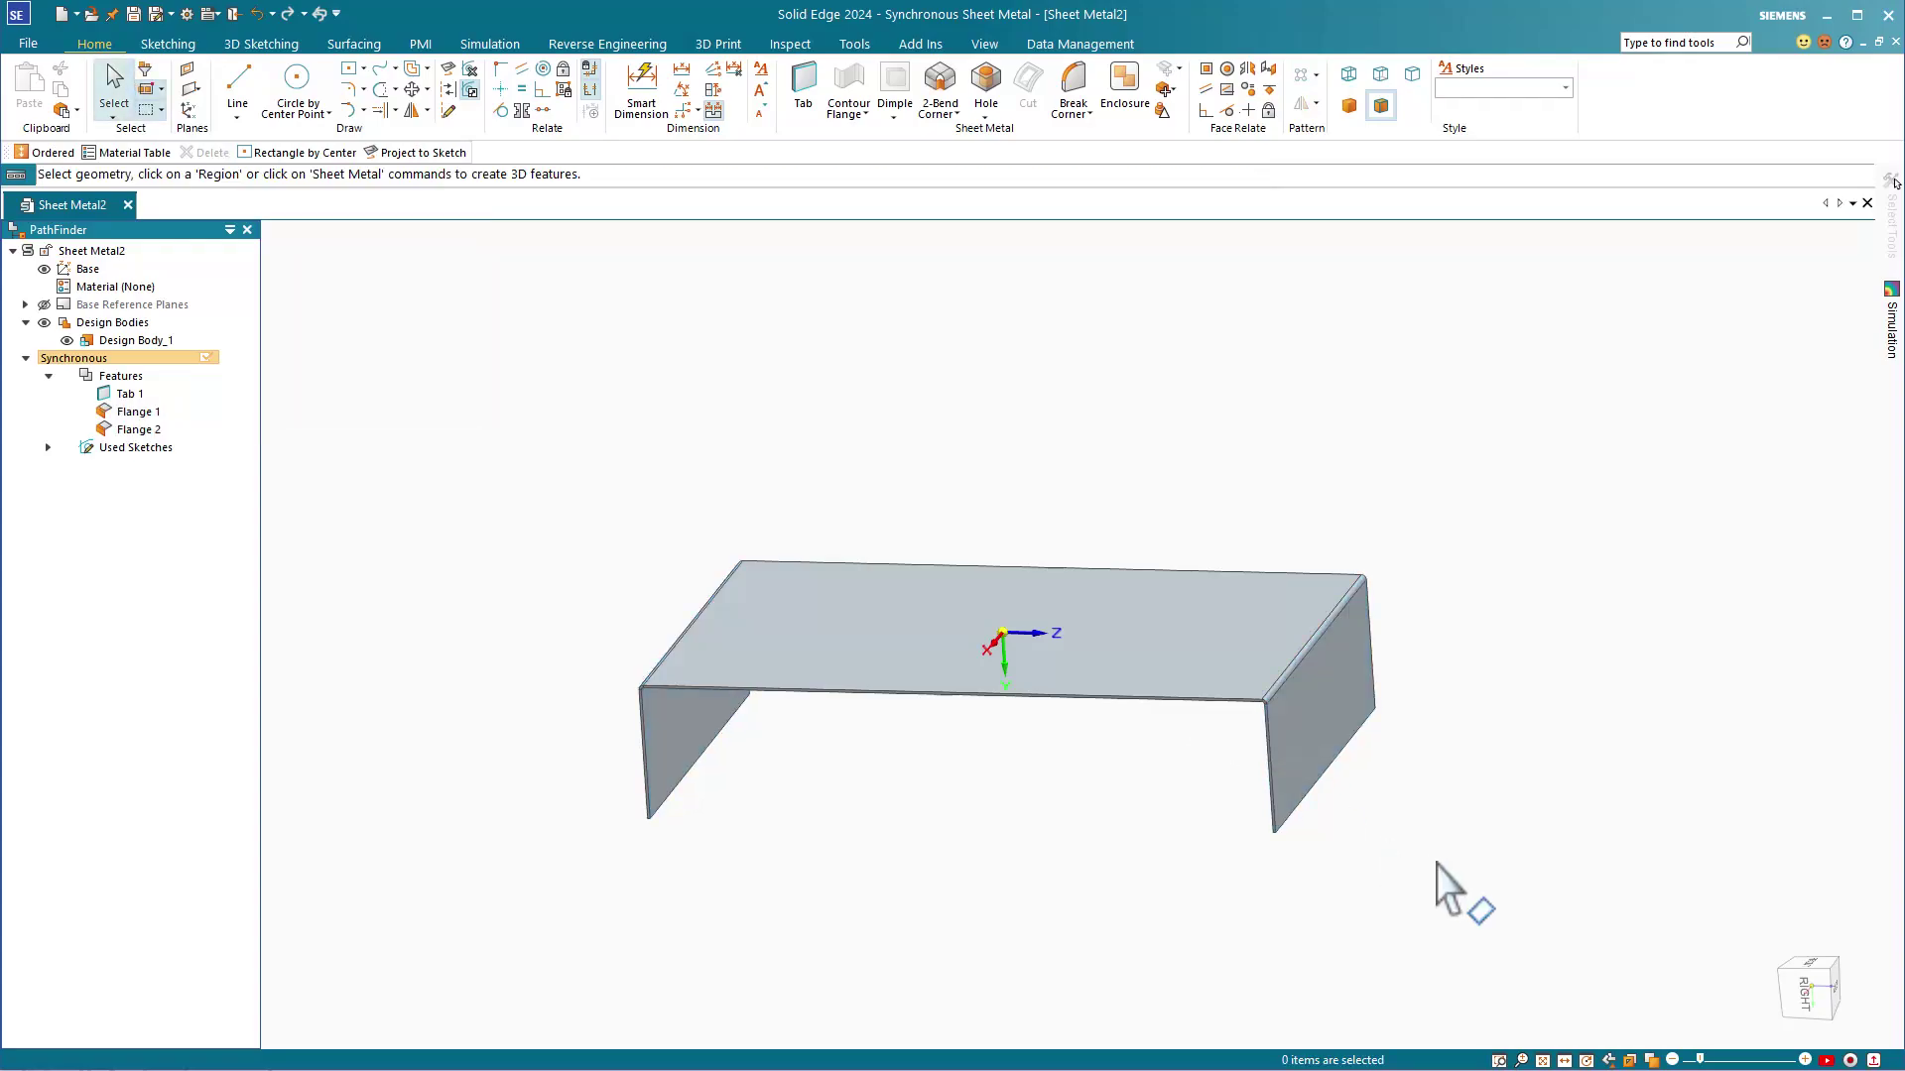
Step: Rotate only the +Z end flange 15° outward about its bend edge, with the Symmetric design intent turned off
click(1336, 714)
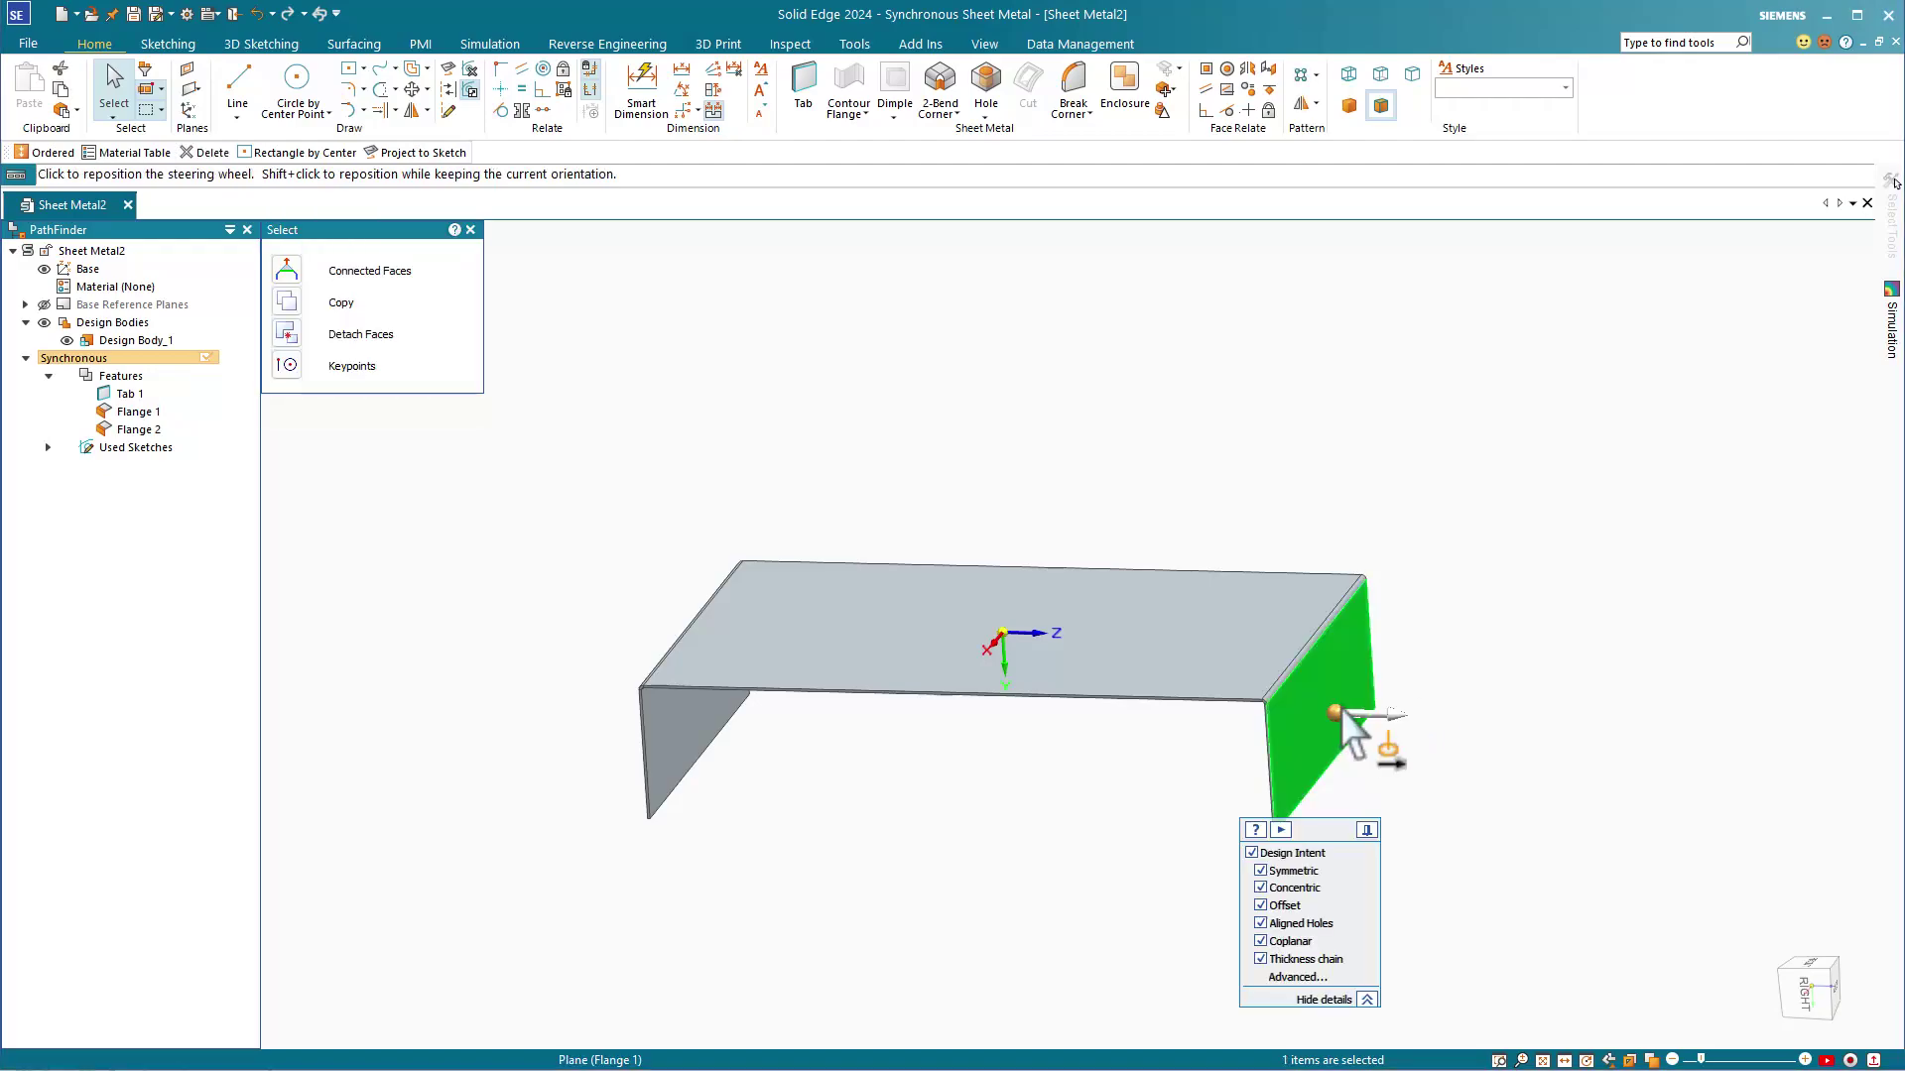
click(1340, 711)
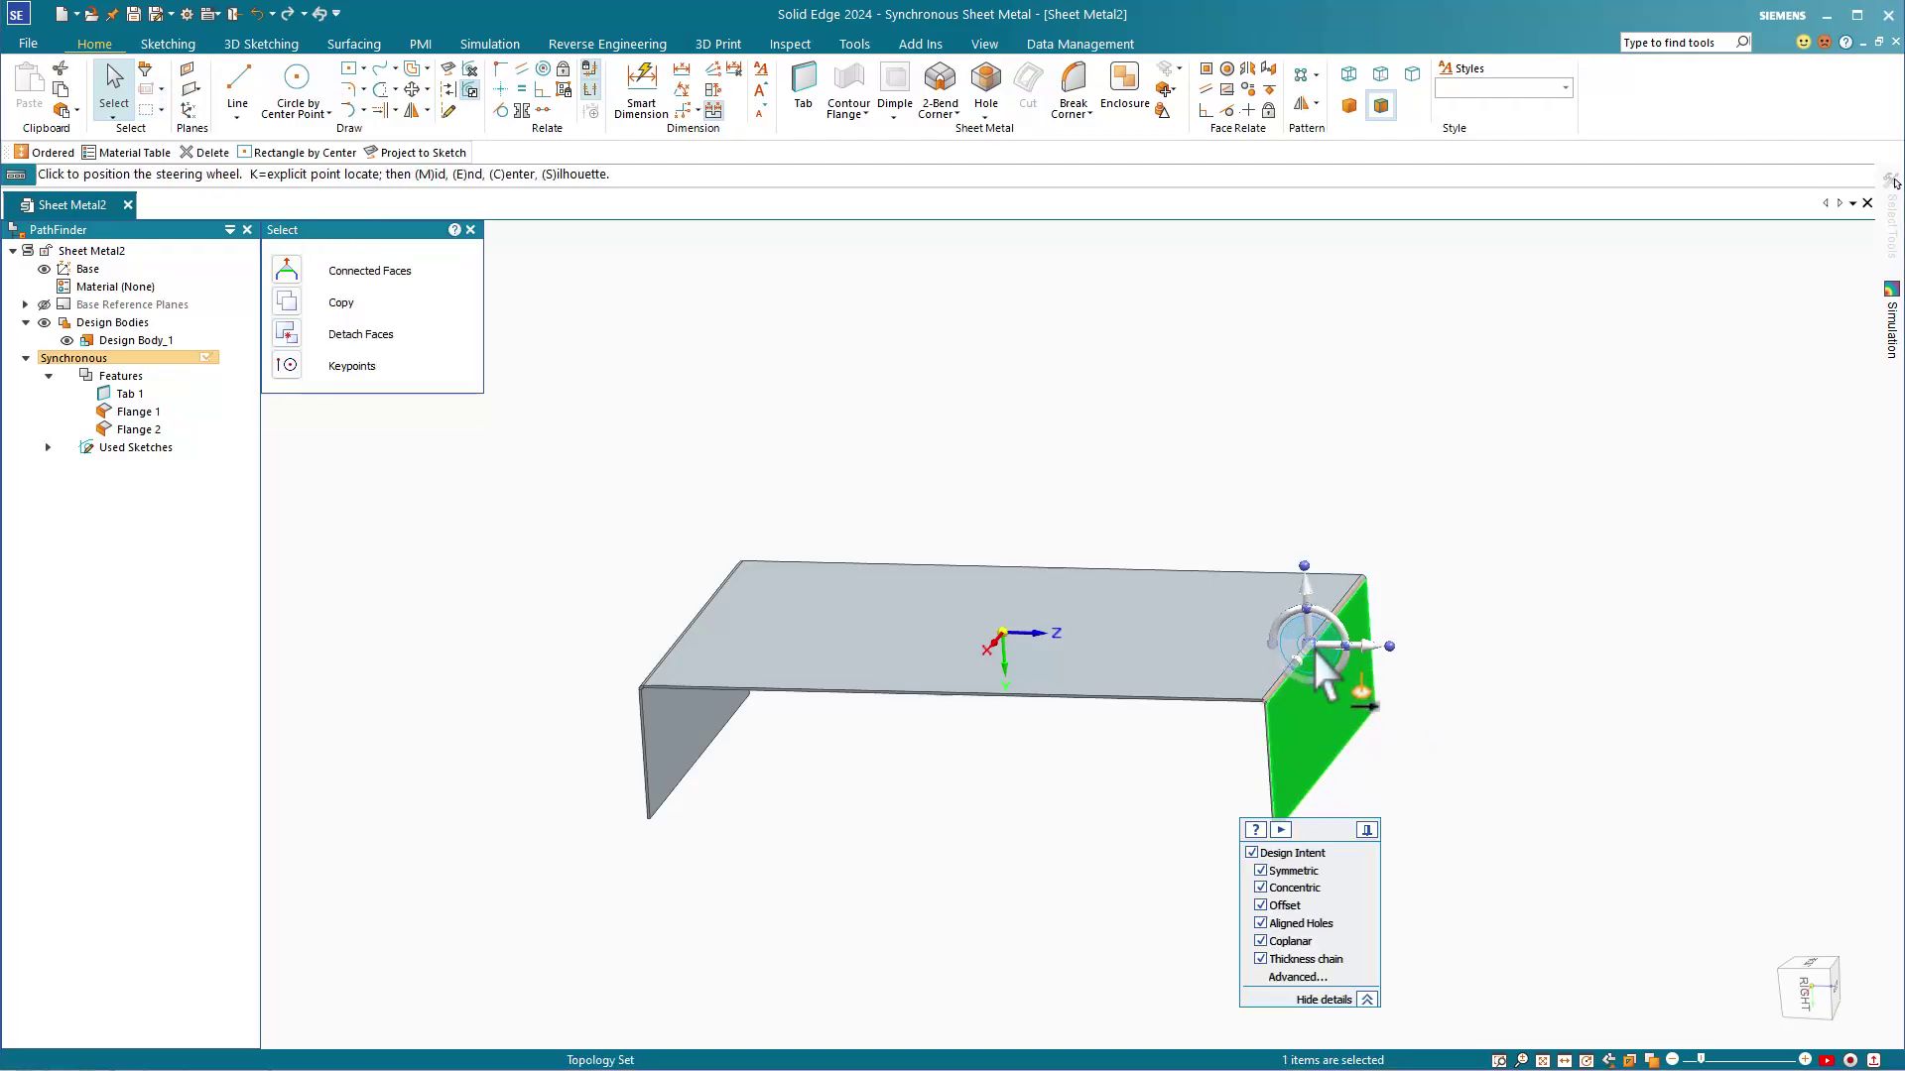
click(1316, 651)
click(1341, 623)
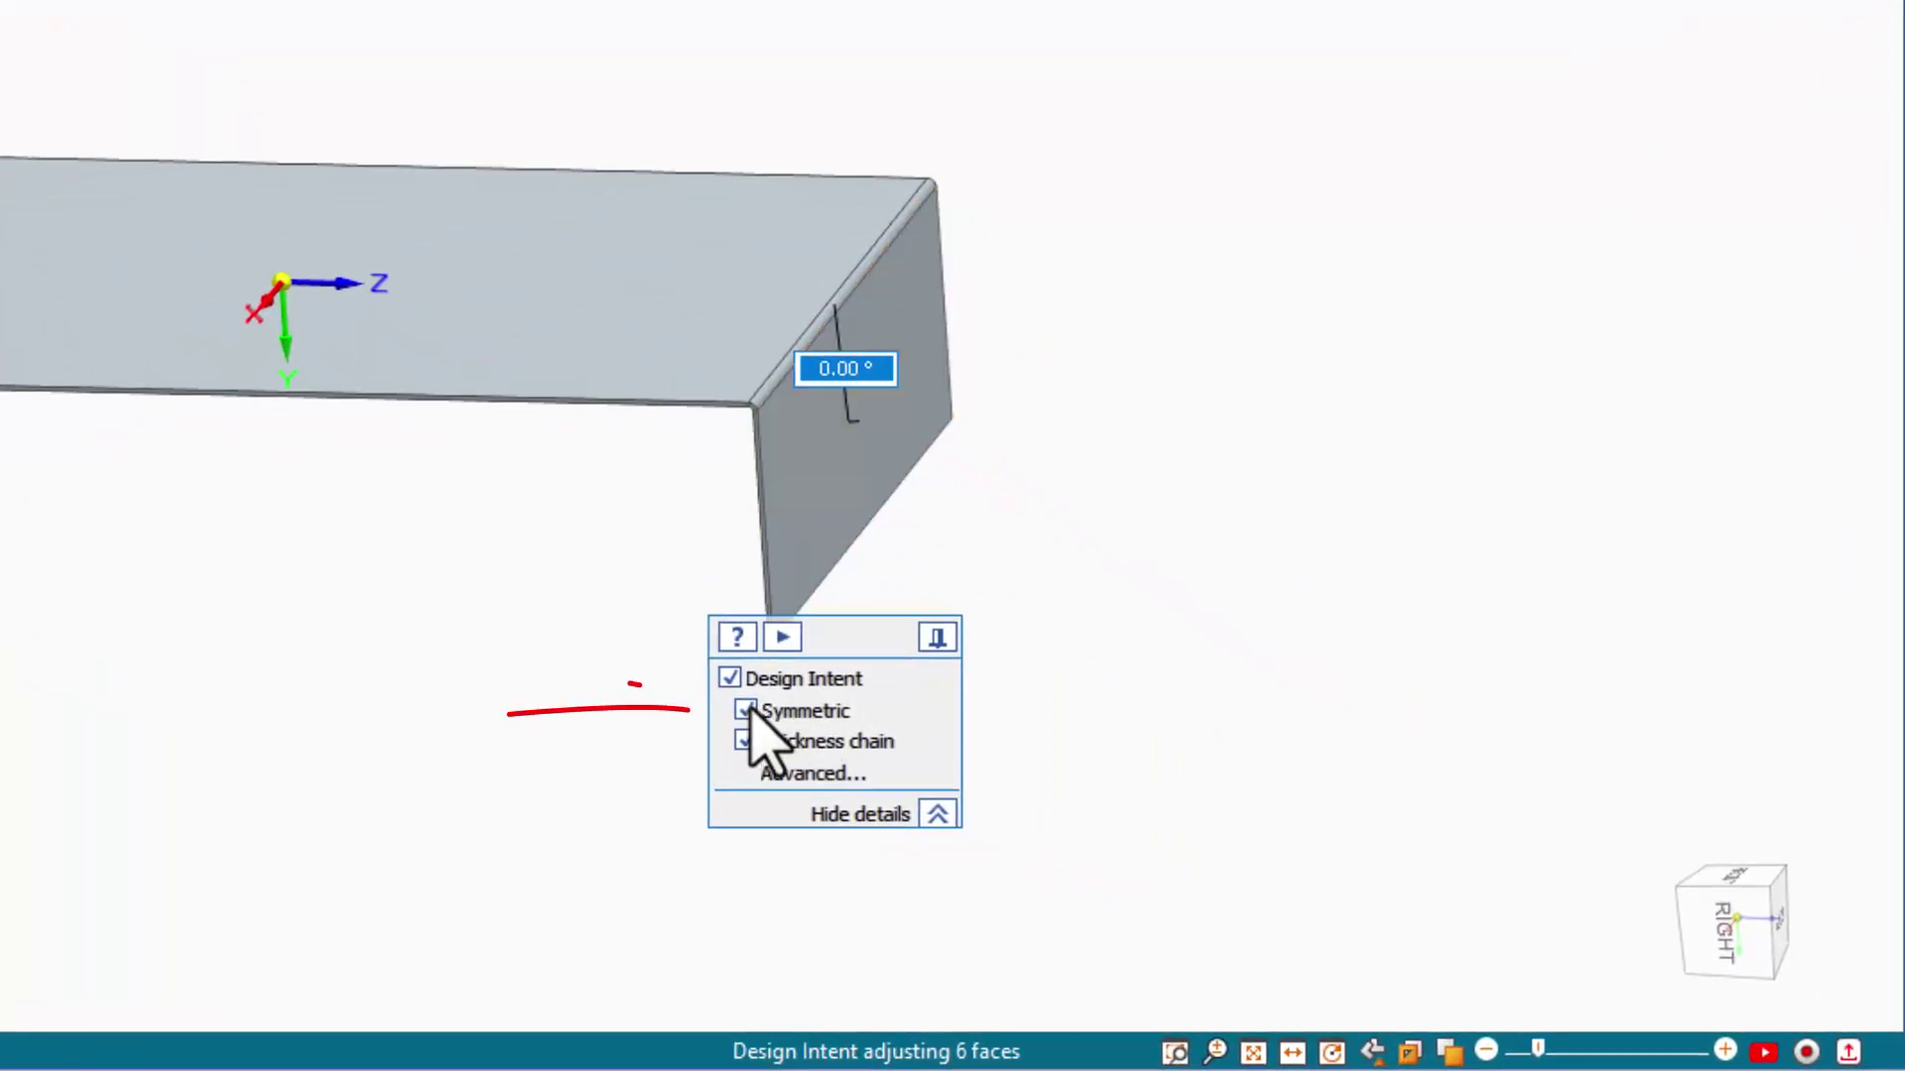
click(747, 711)
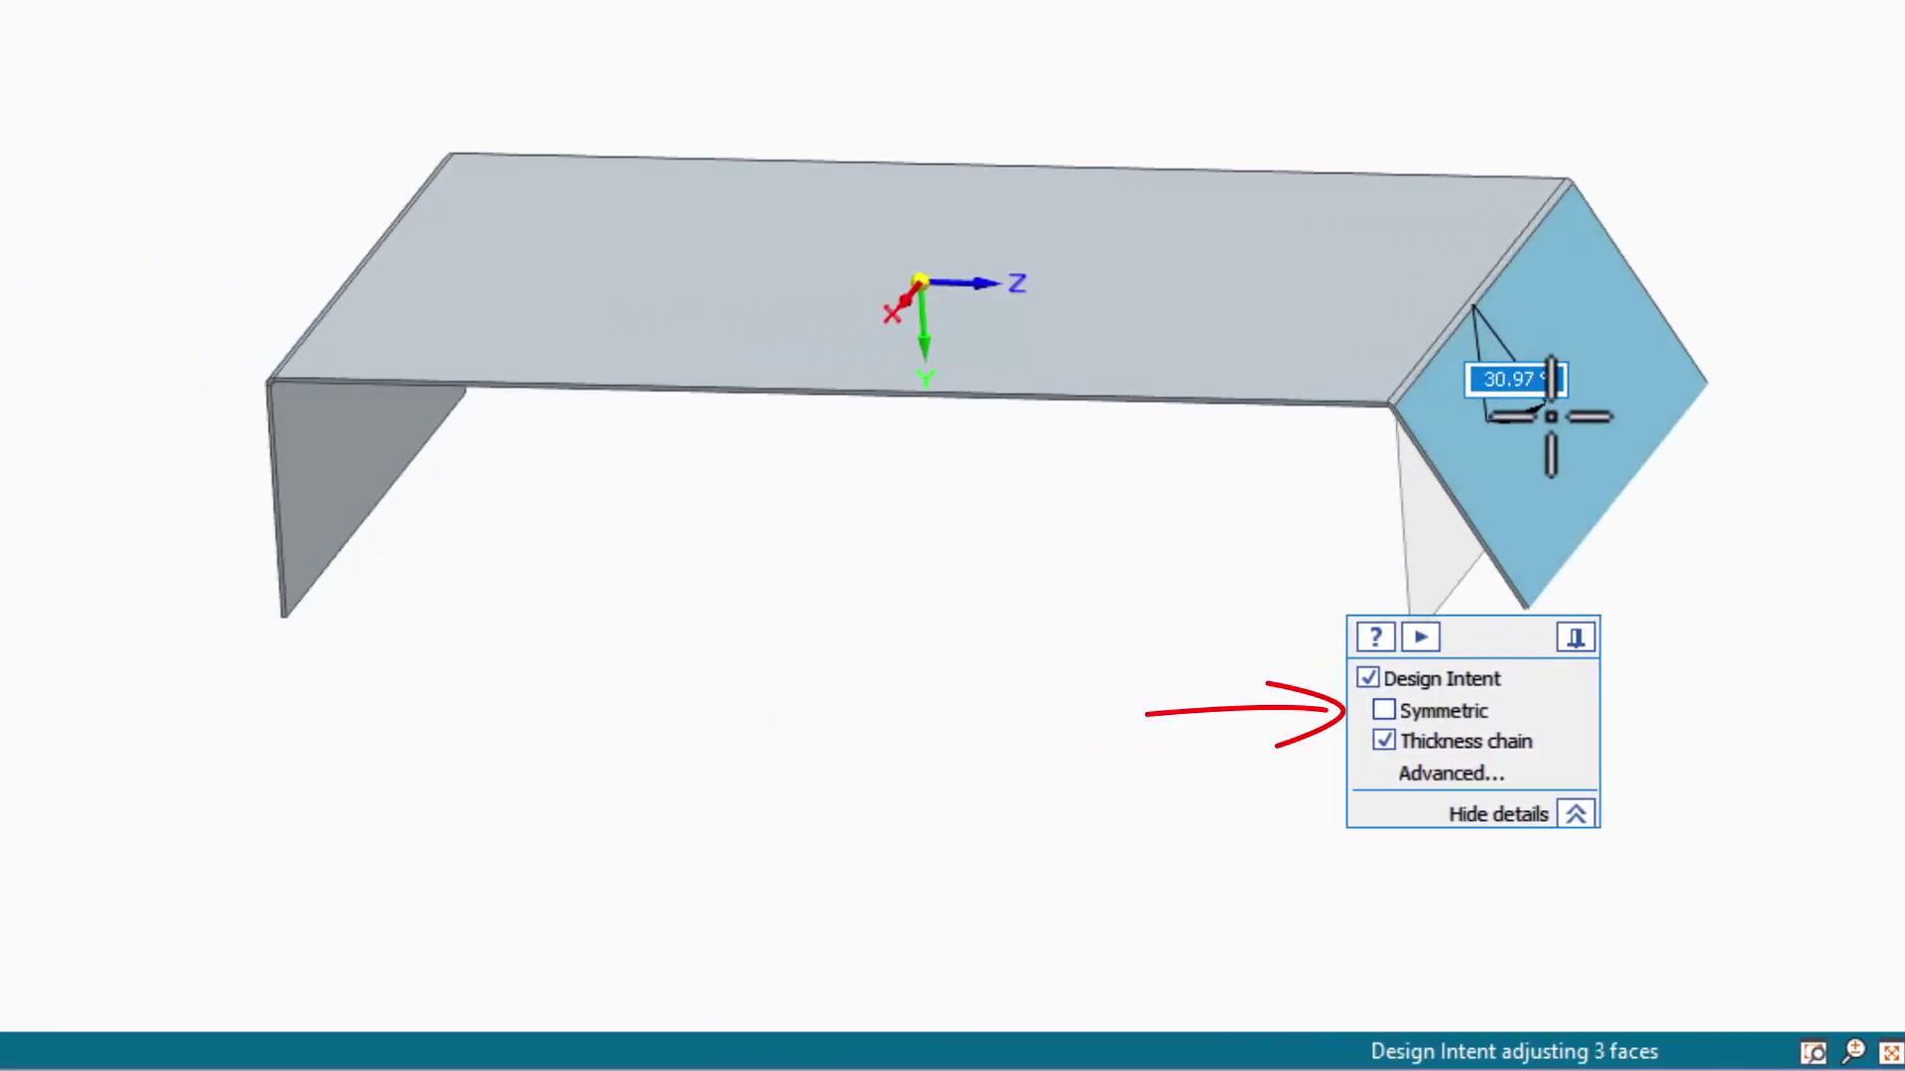
text(15)
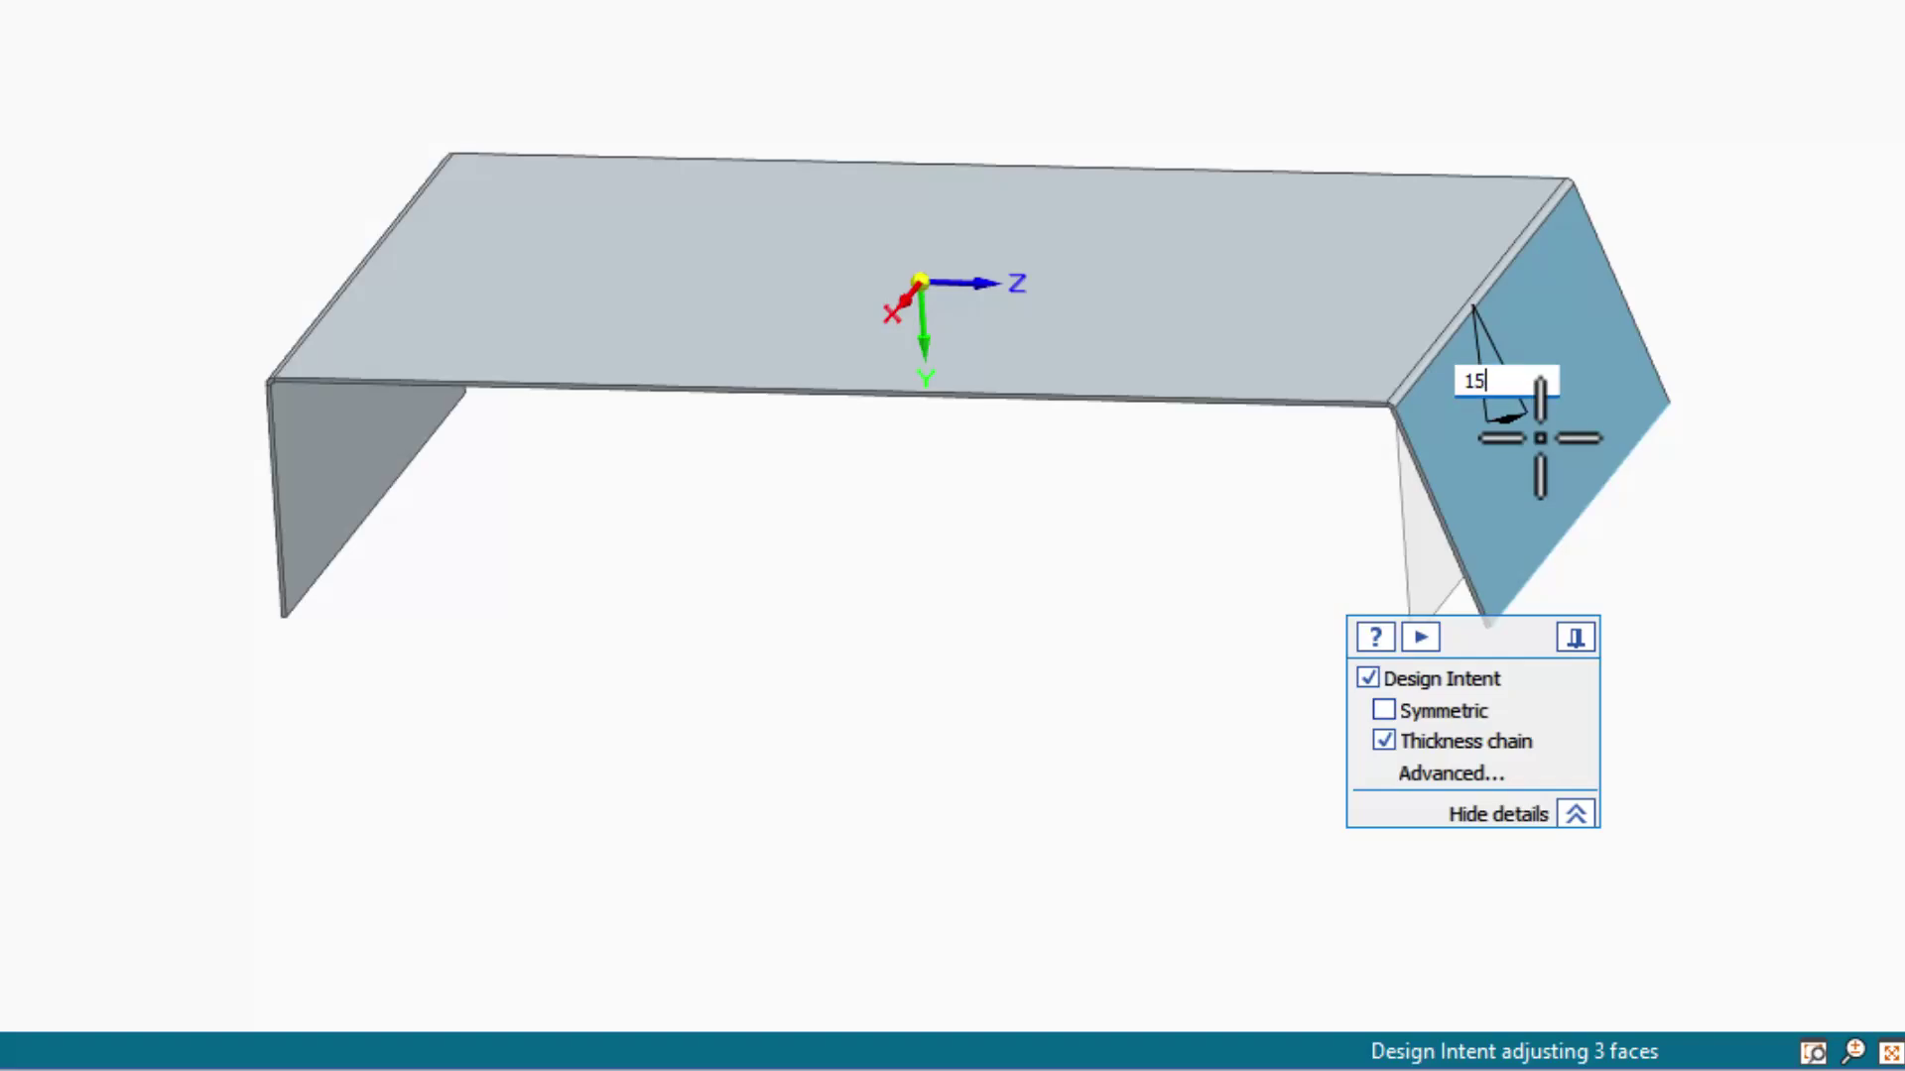
key(Return)
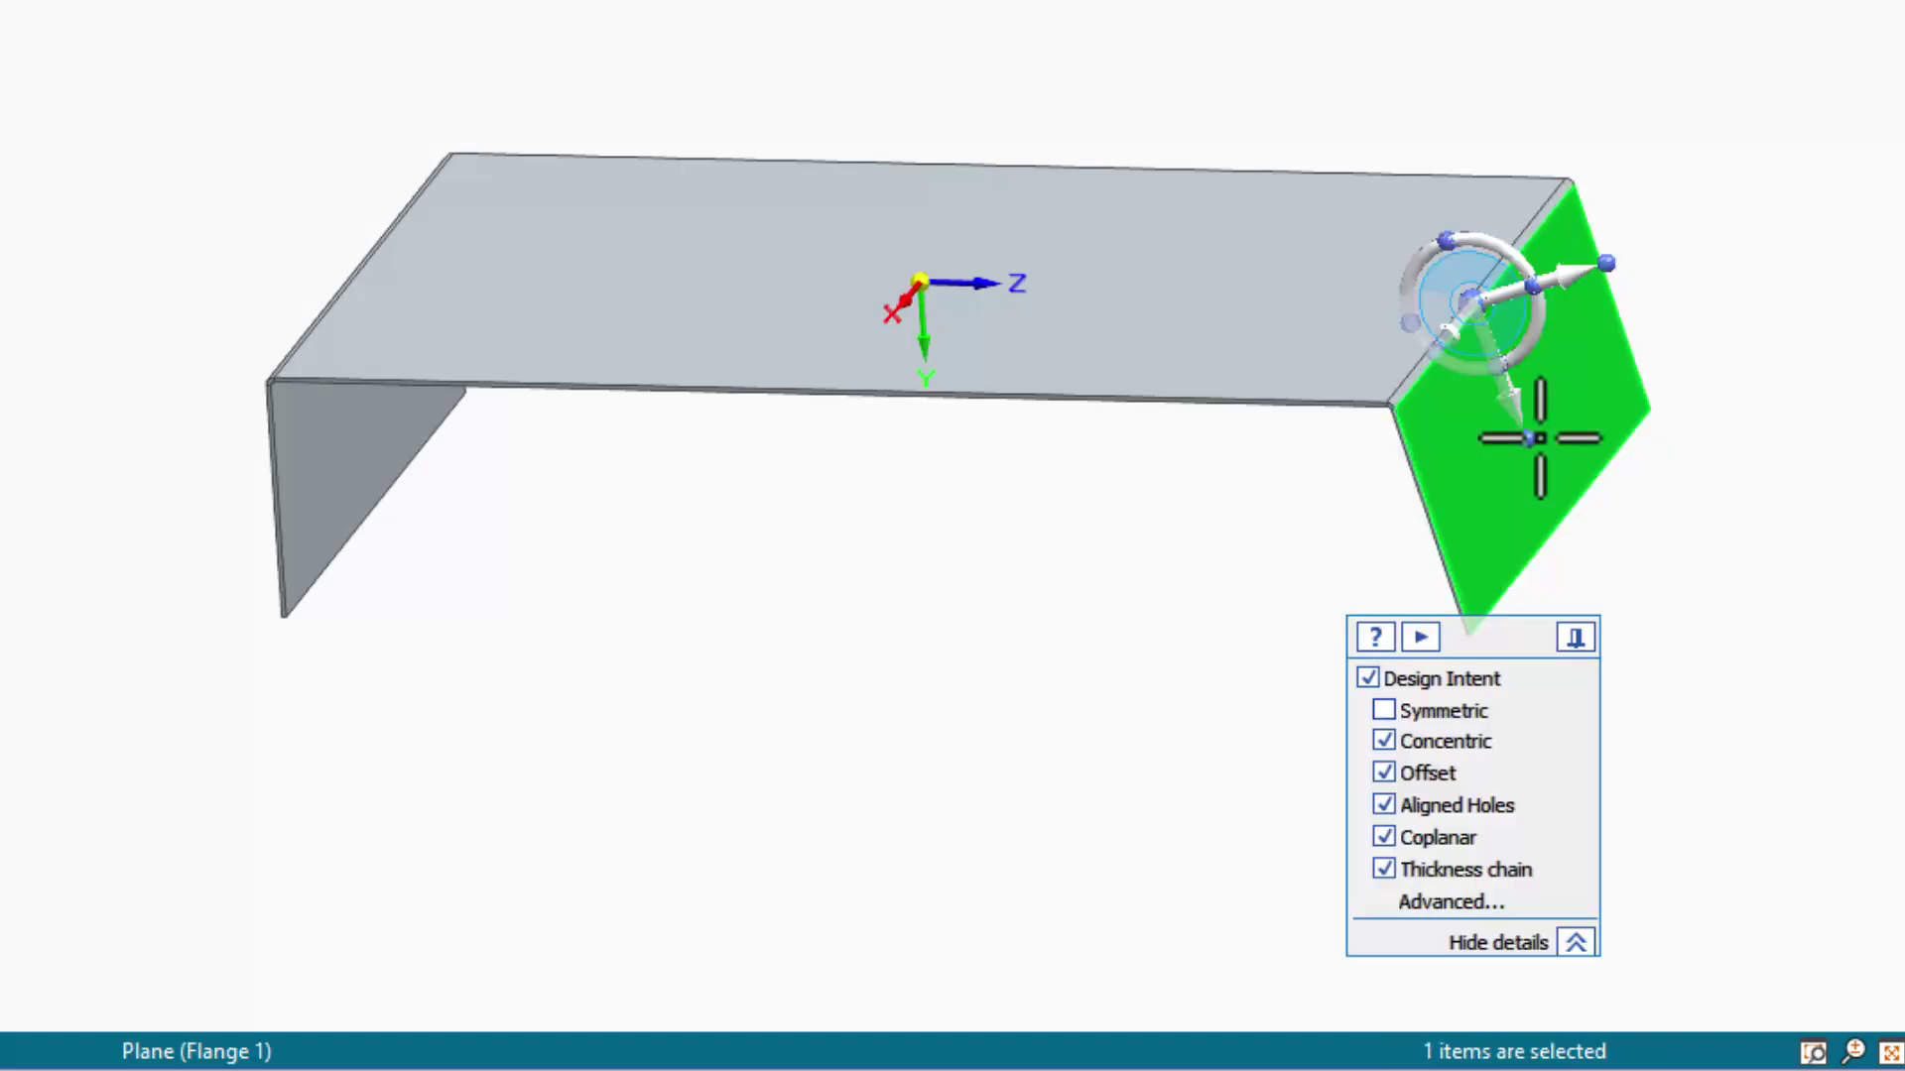
click(1620, 519)
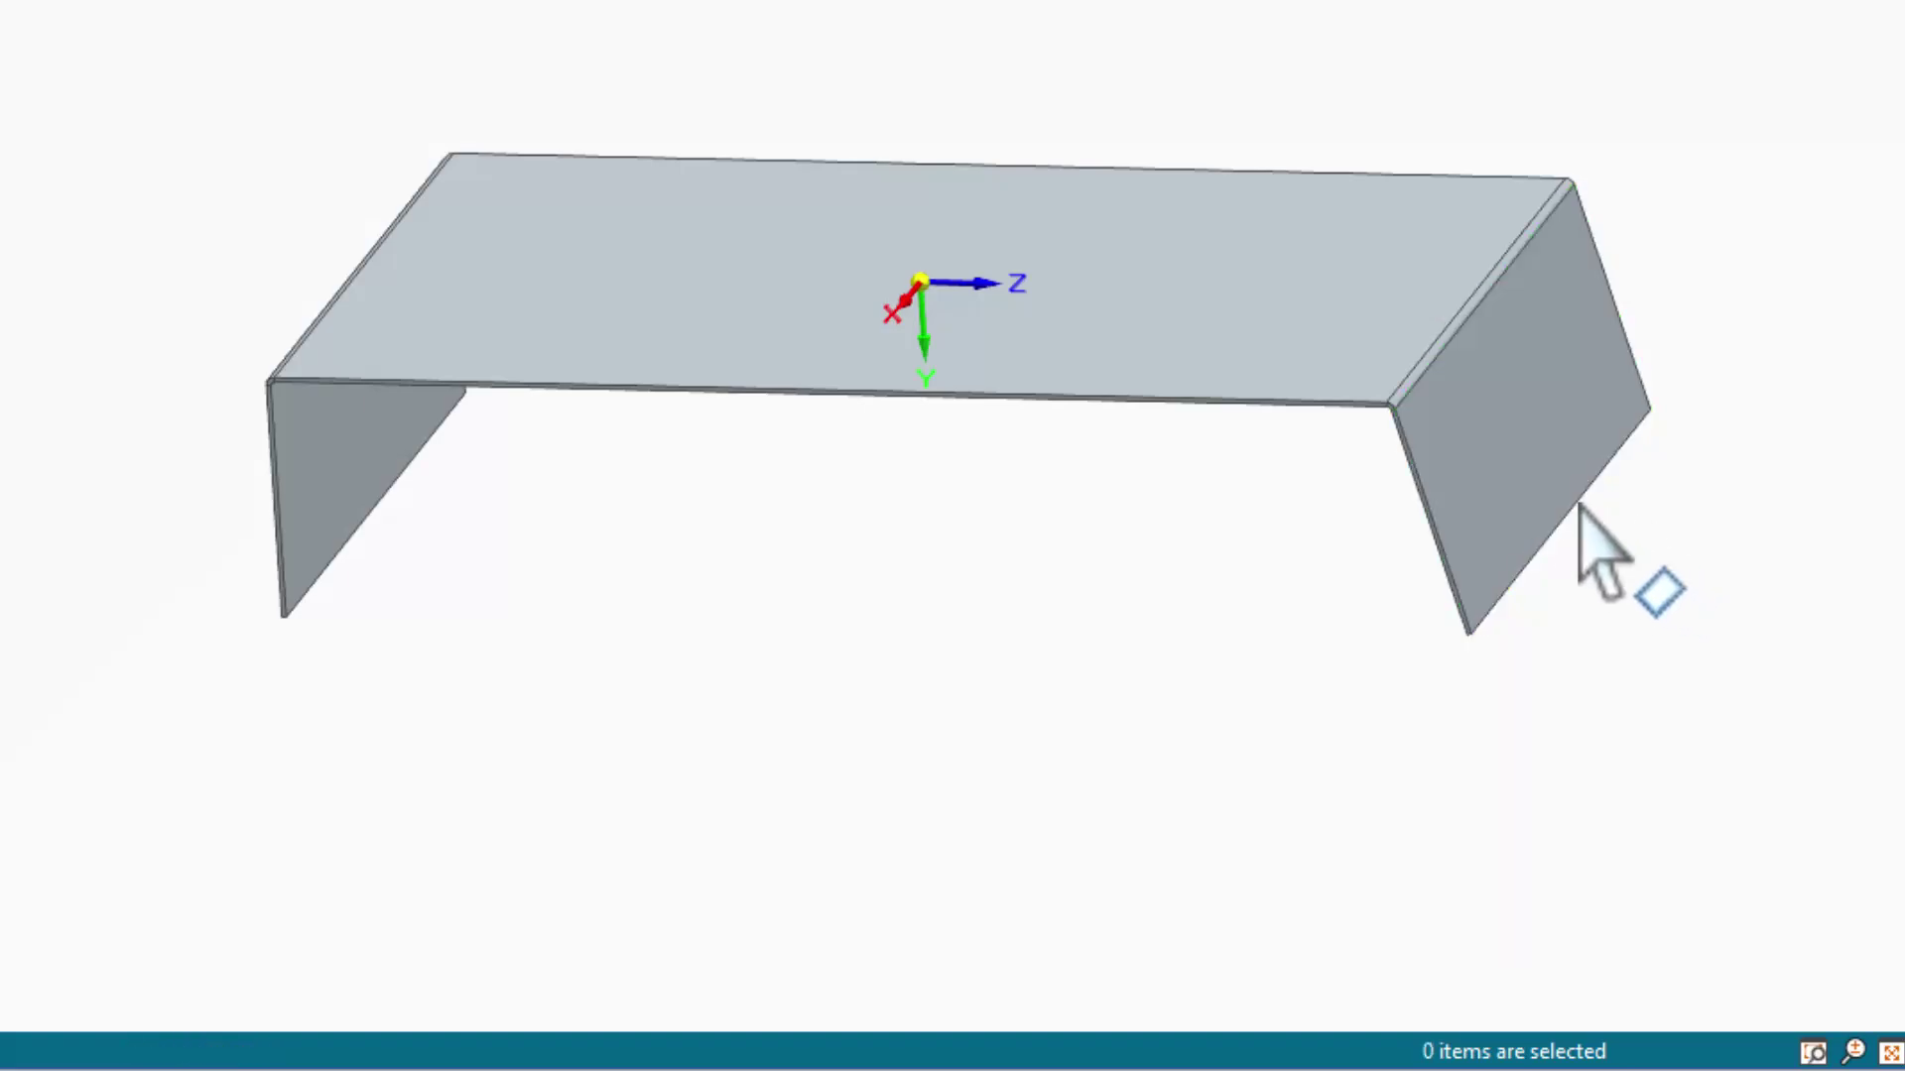
Step: Add an outward flange along the free edge of the angled flange, 1.5 in long at 105°
click(1578, 503)
click(1575, 499)
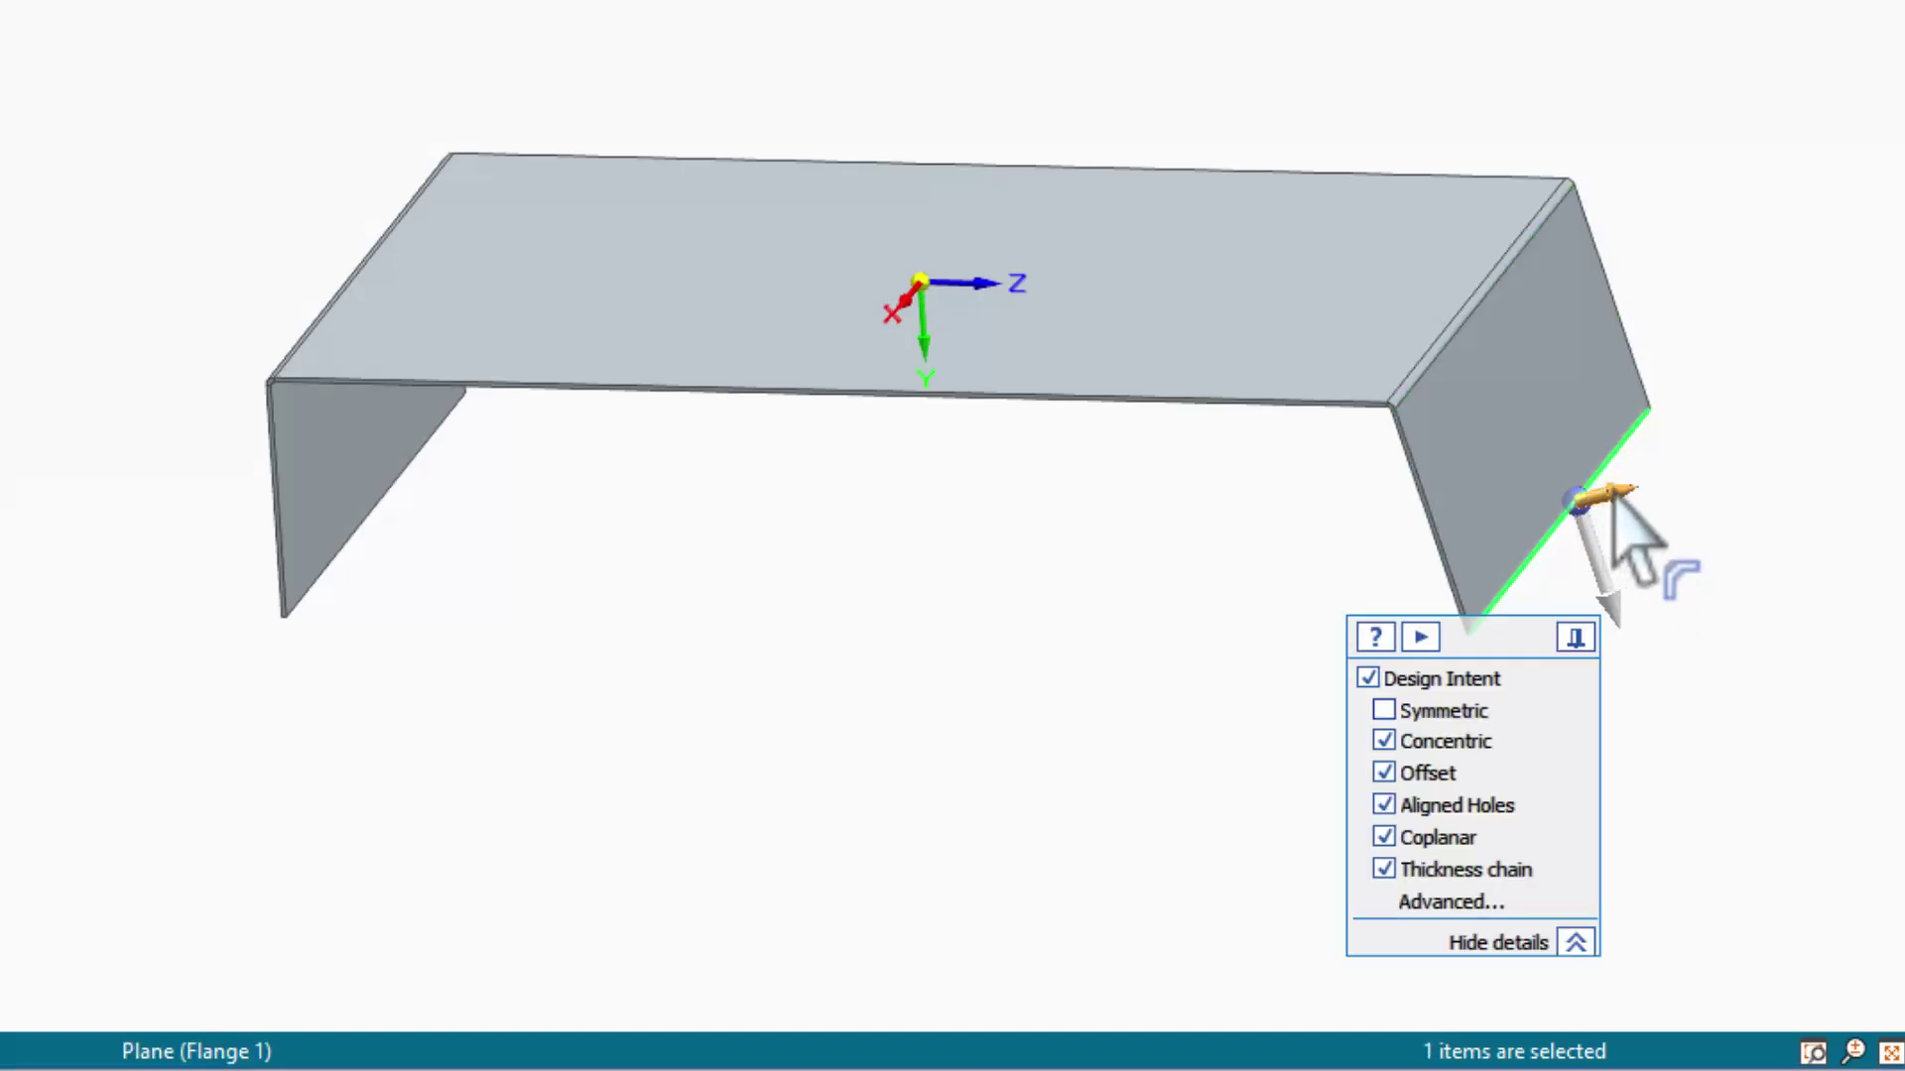
click(1654, 494)
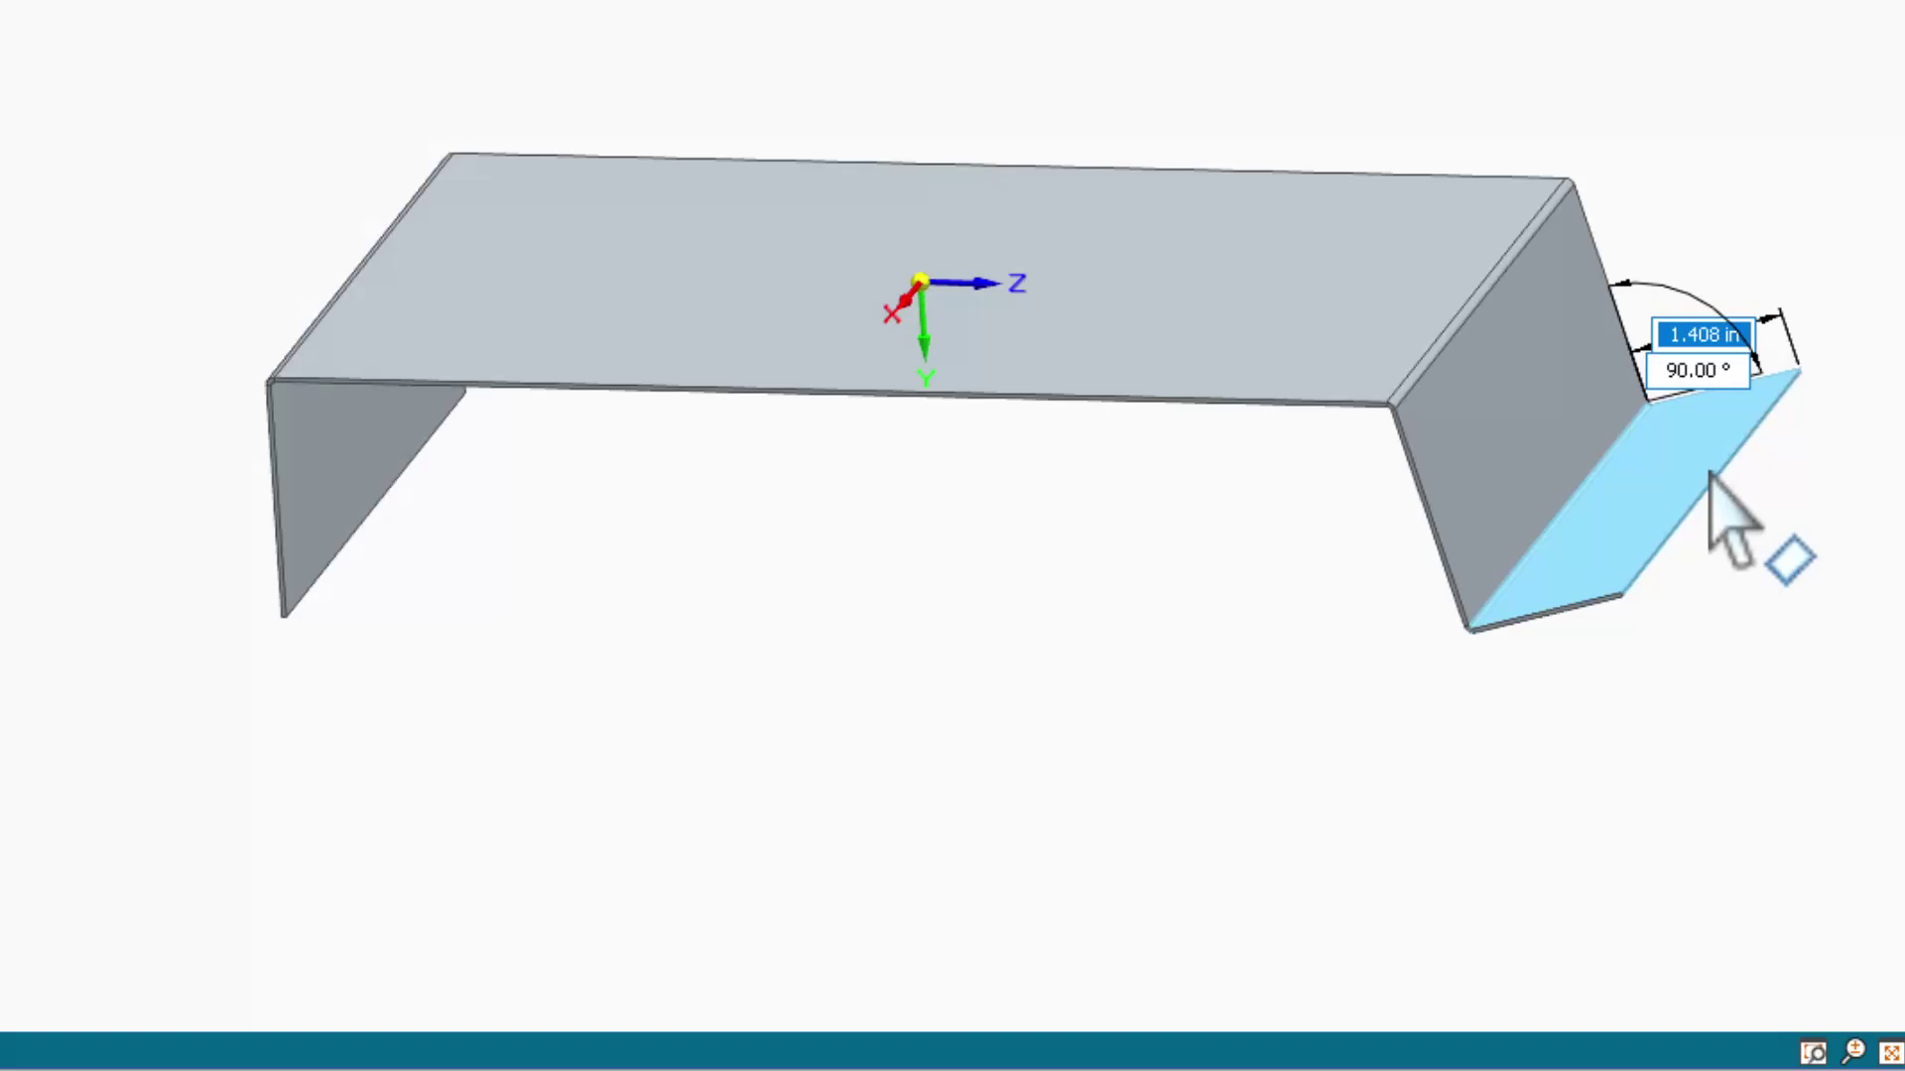
text(1.5)
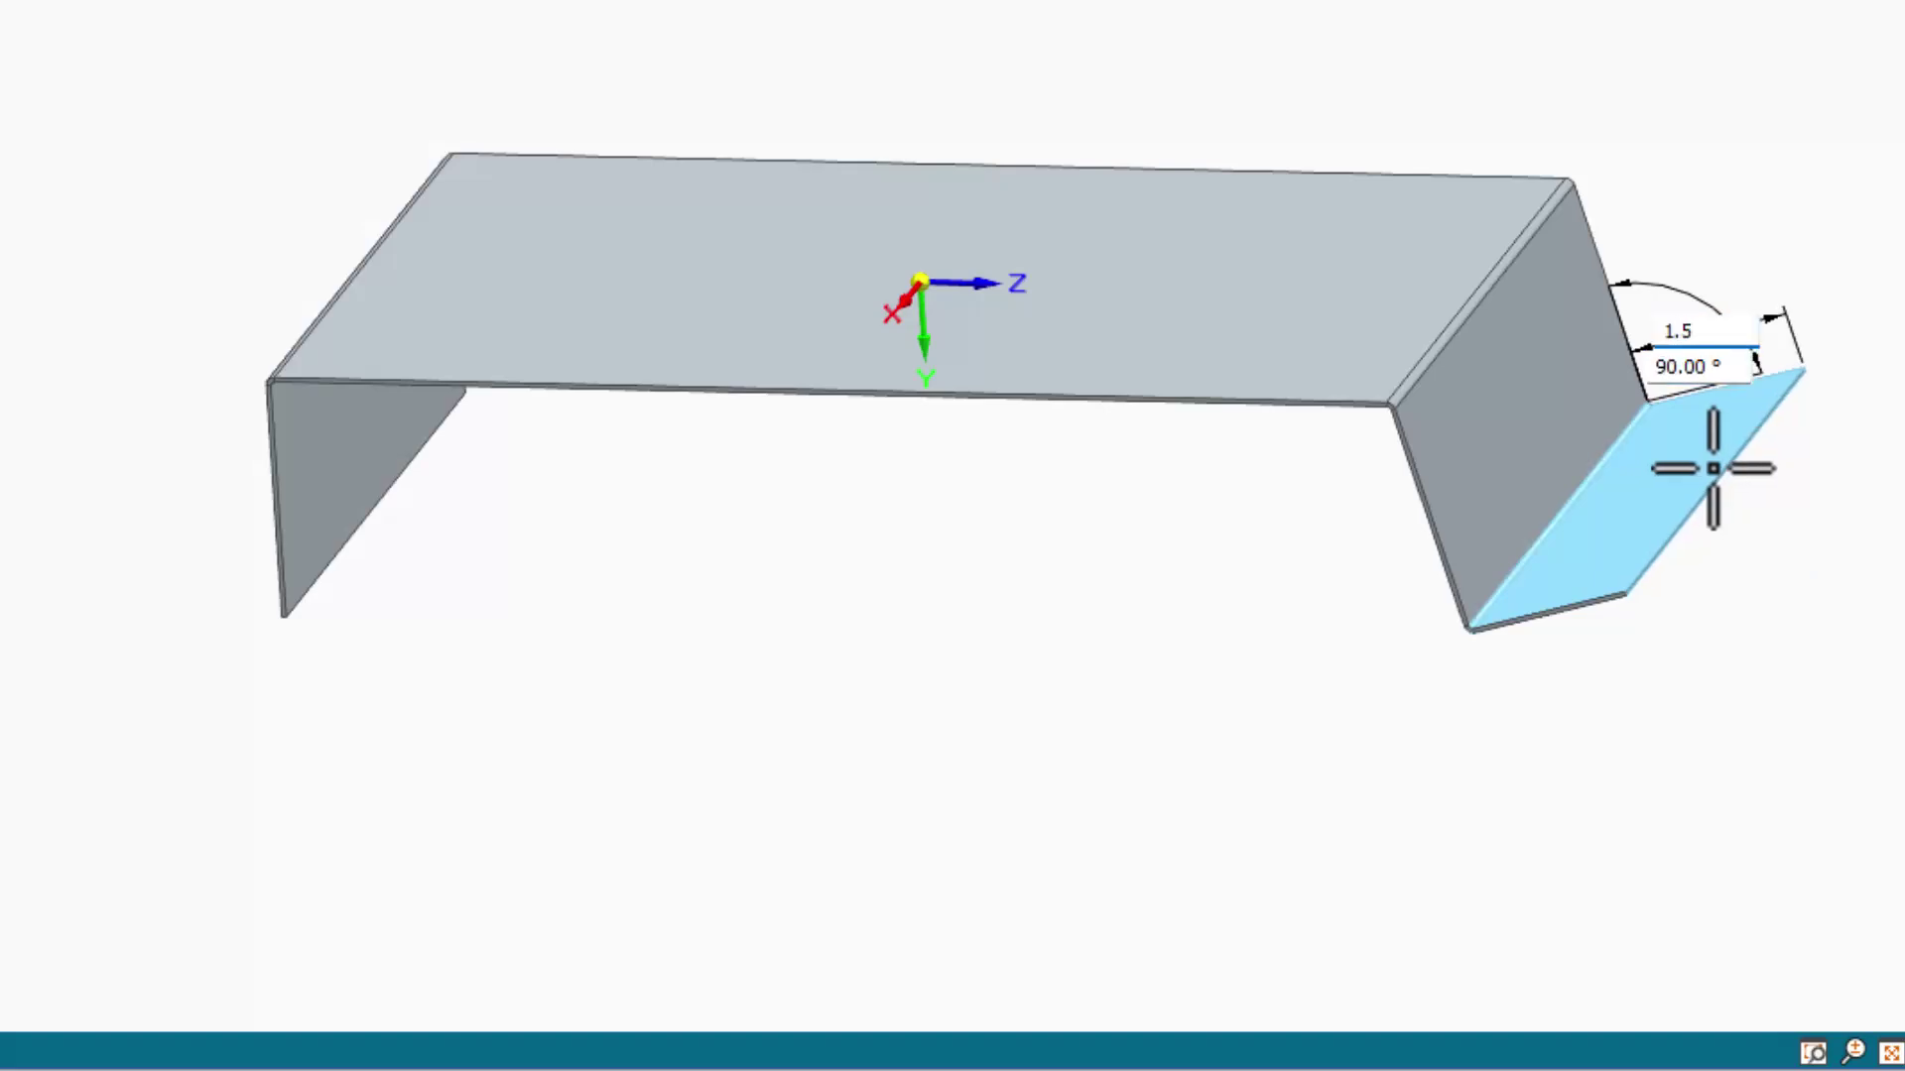
key(Tab)
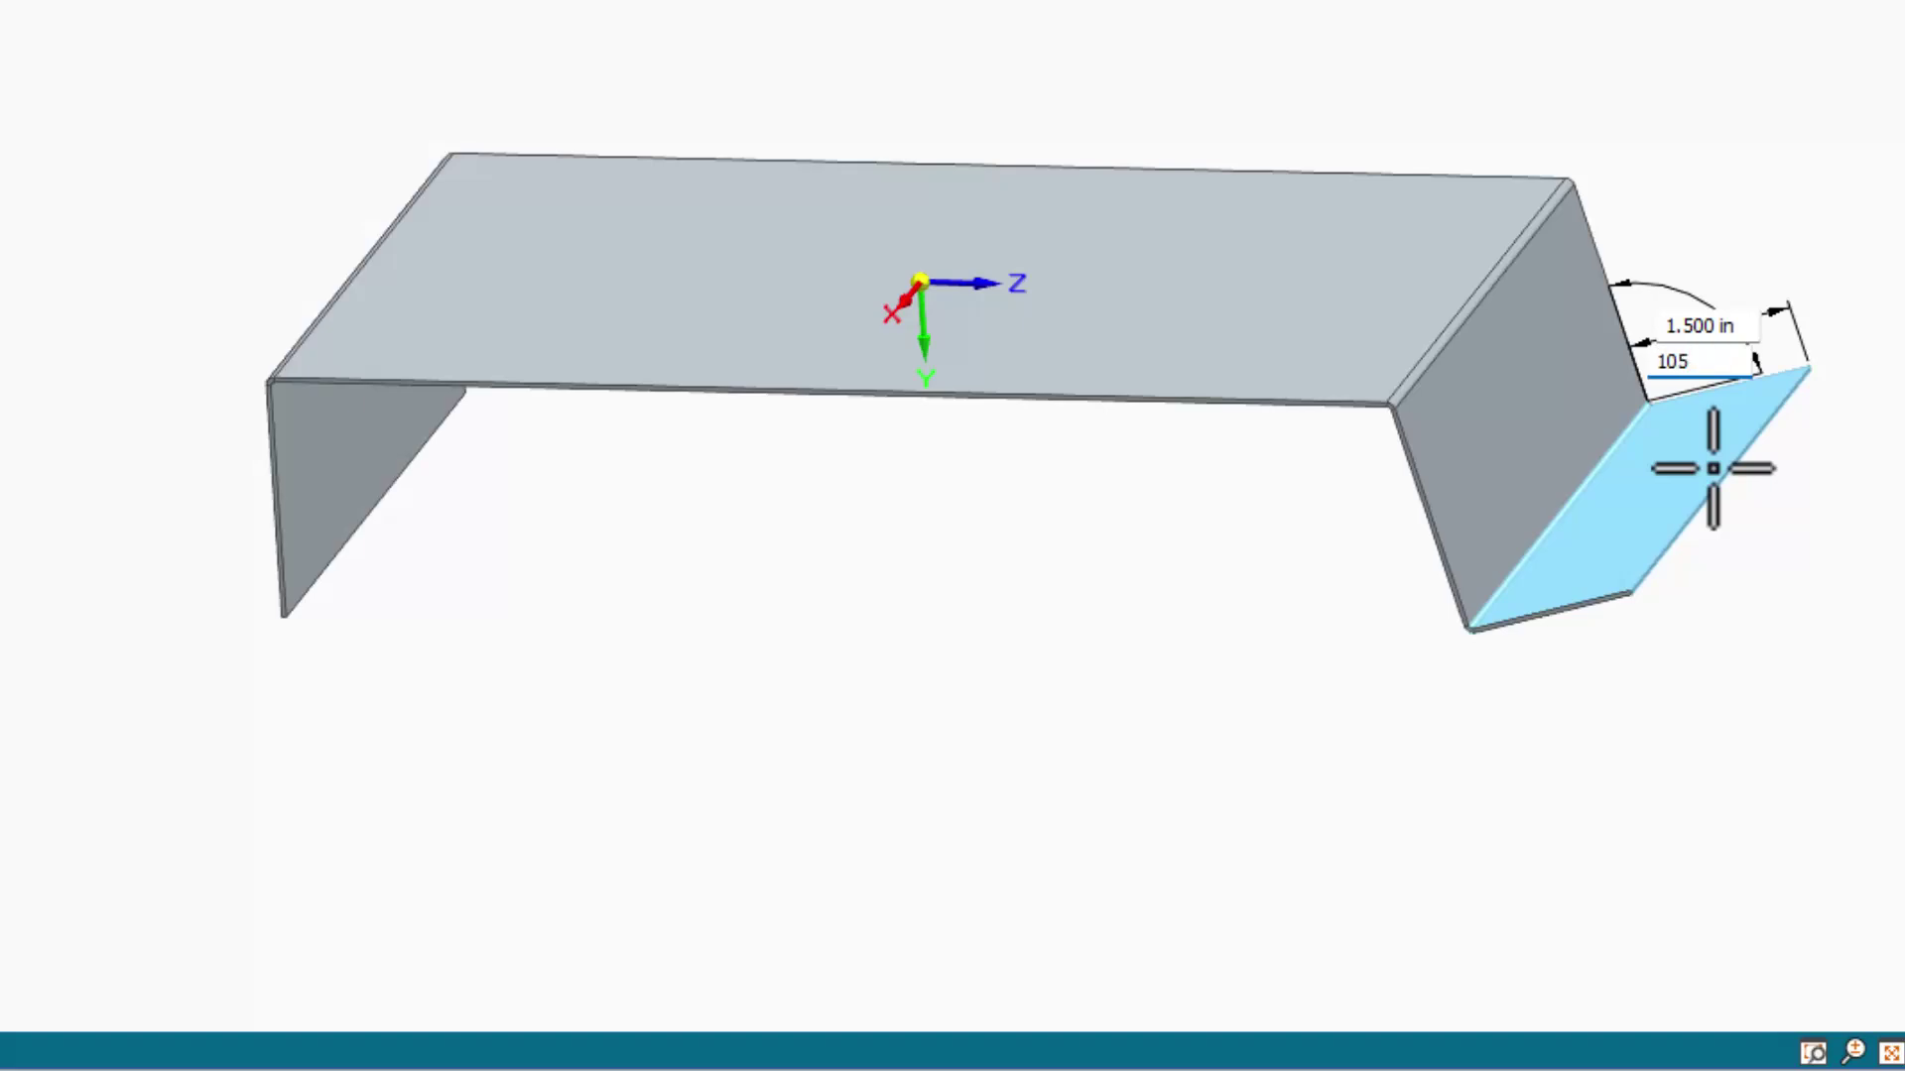
key(Return)
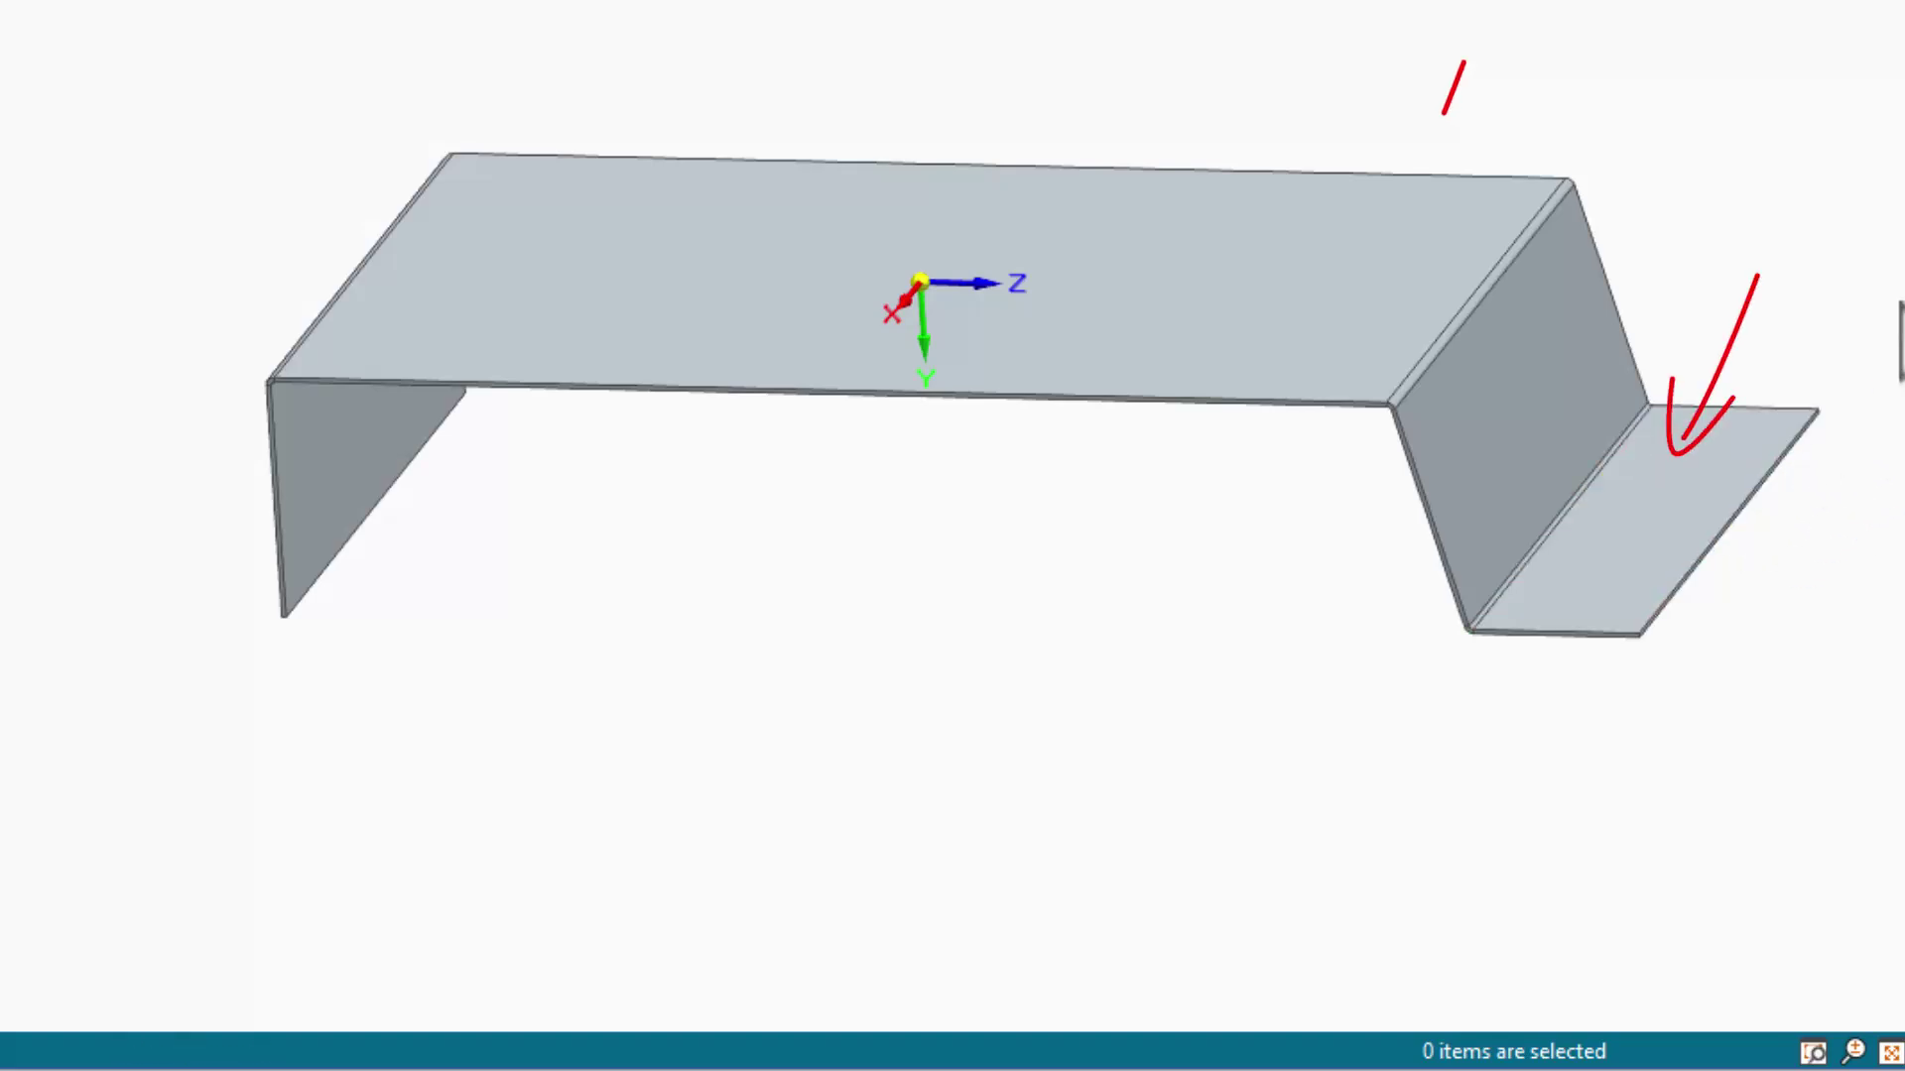
key(Escape)
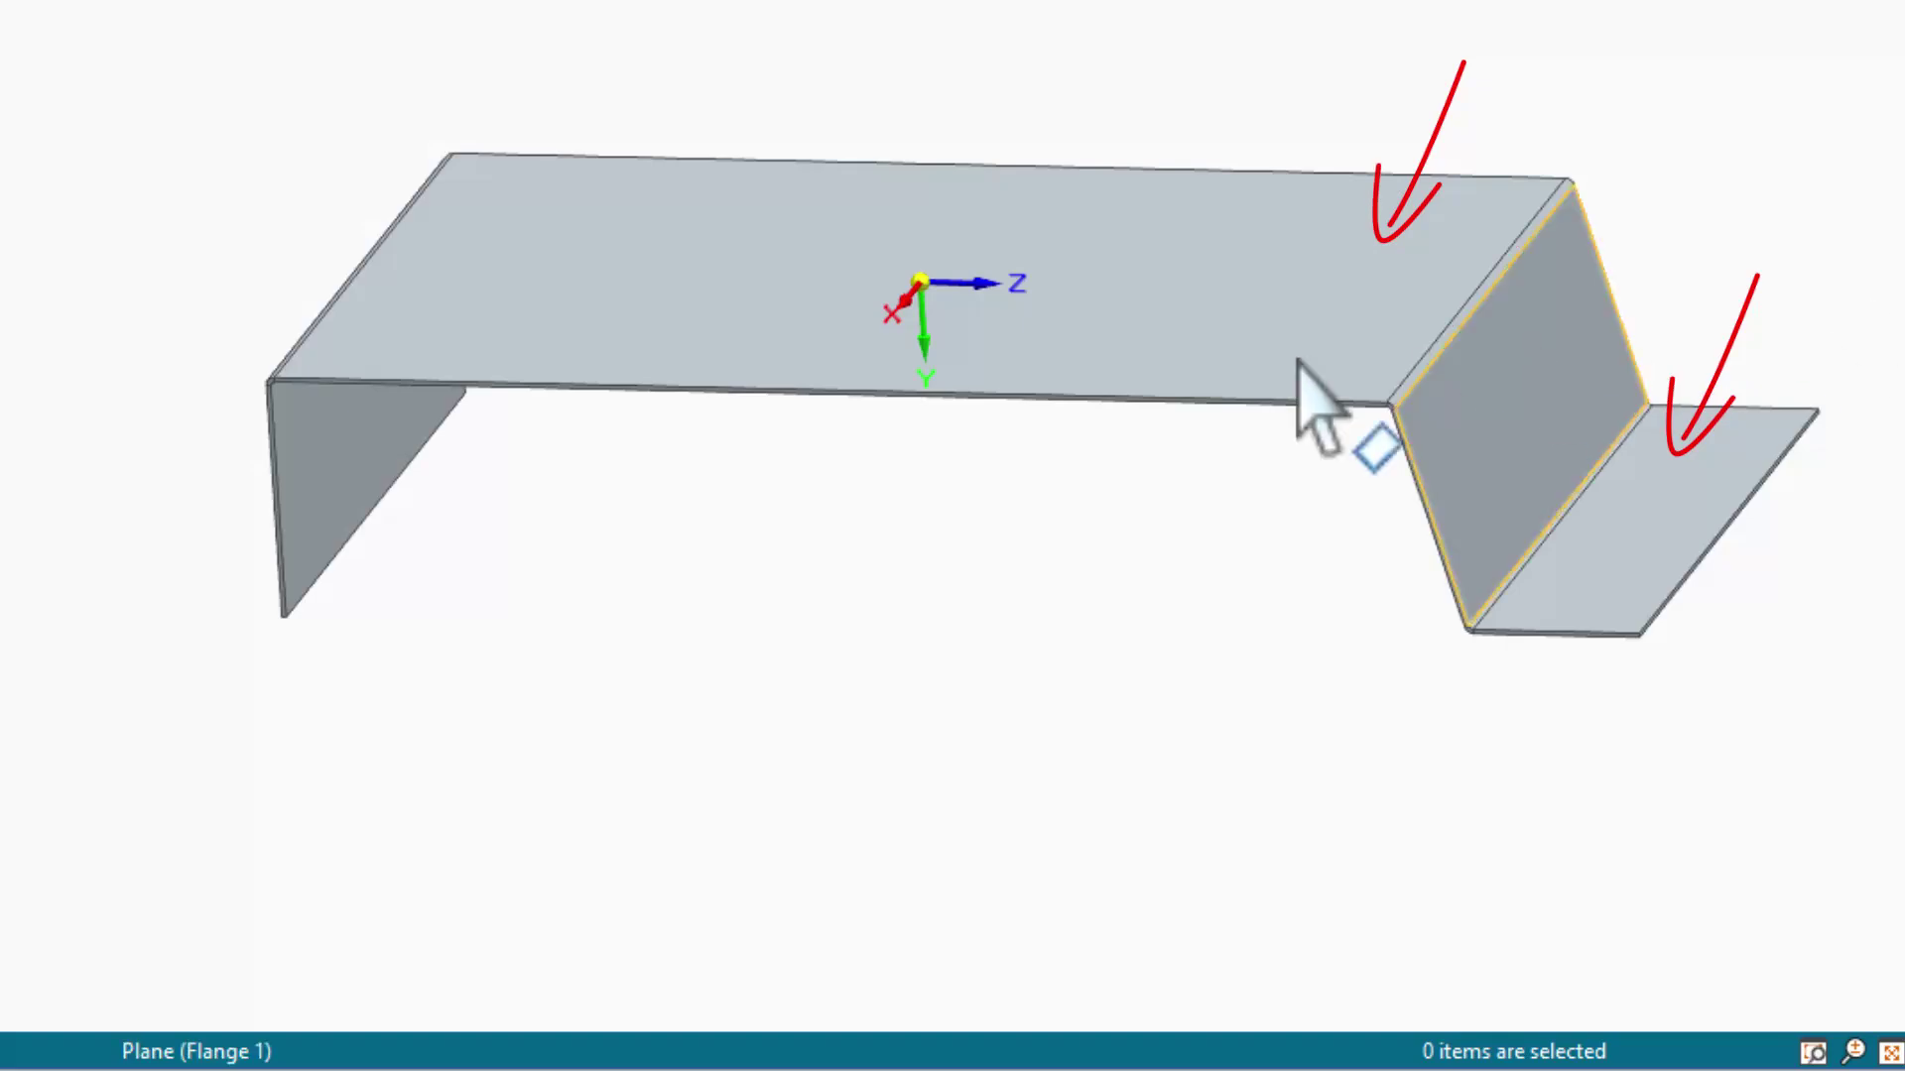
Step: Add a 90° flange along the tab's long front edge, matching its depth to the lower corner of the straight end flange
click(650, 391)
key(Escape)
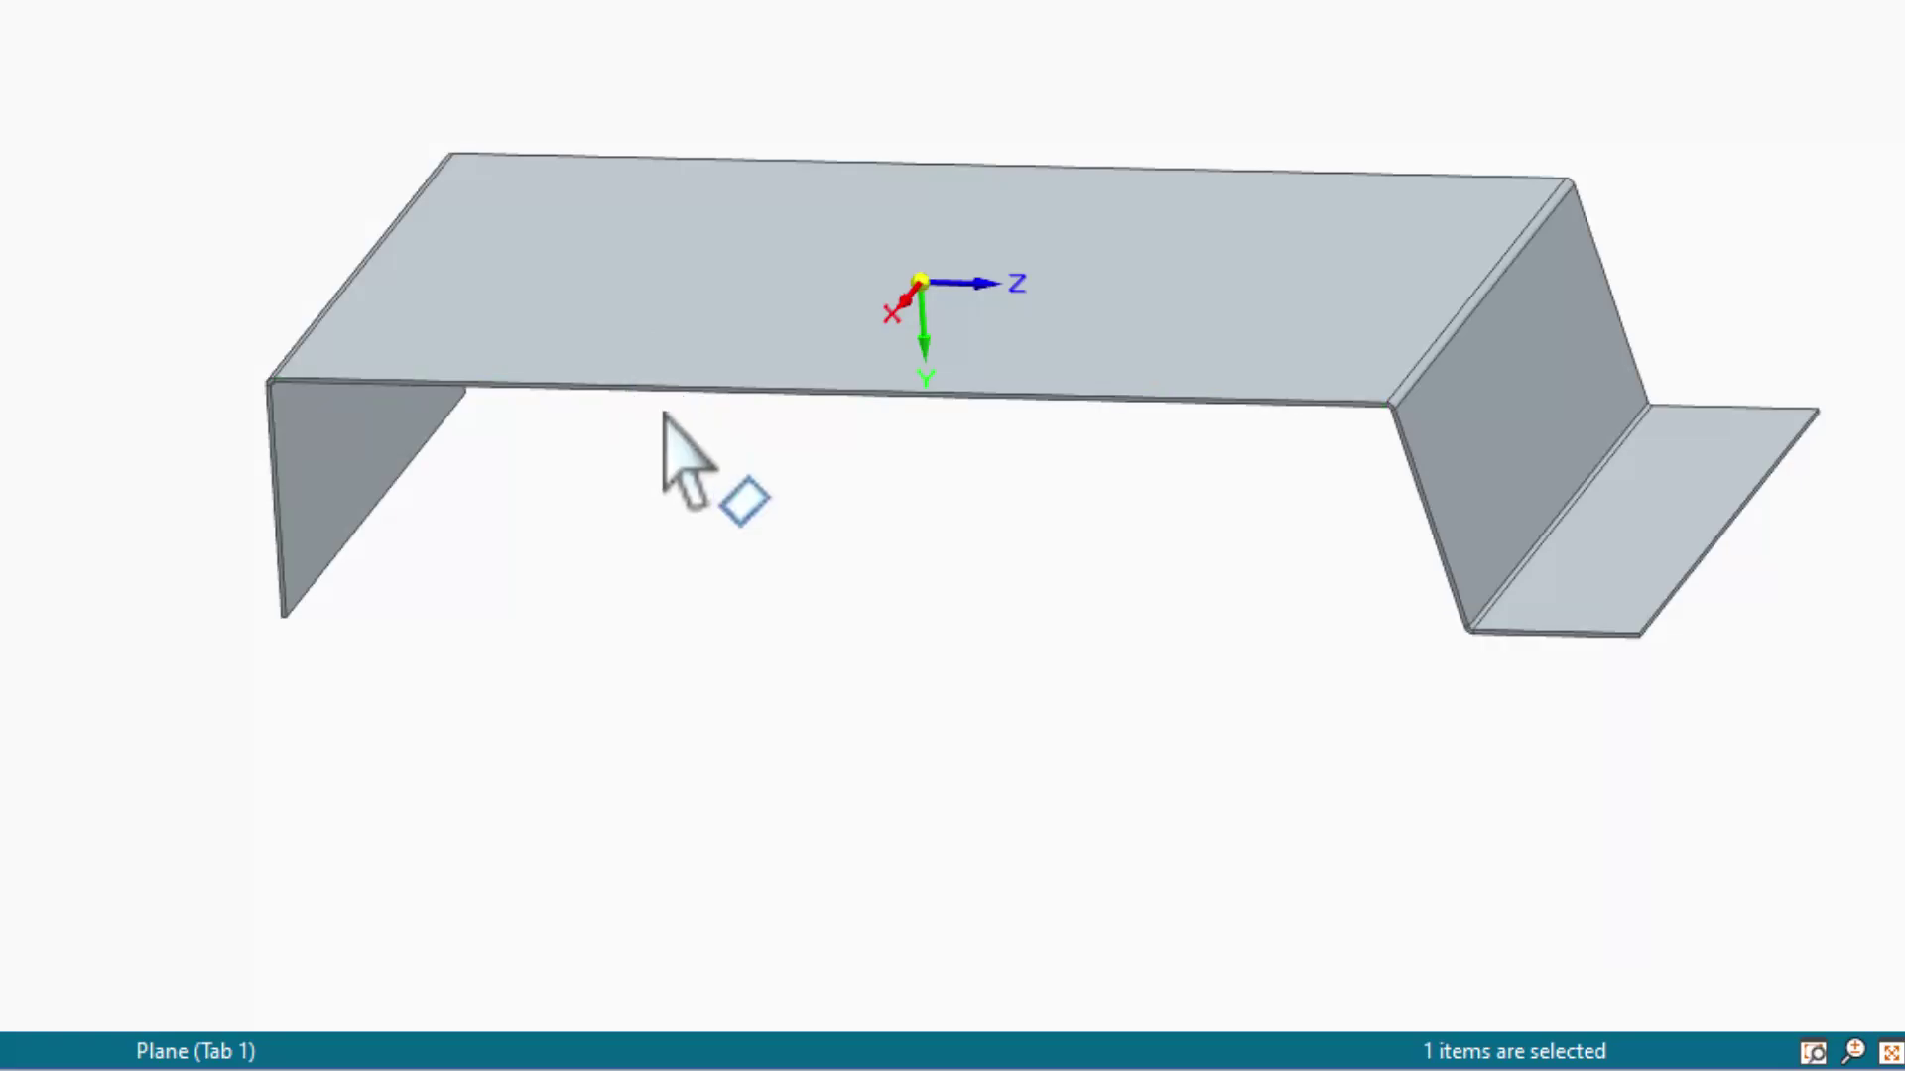
click(659, 395)
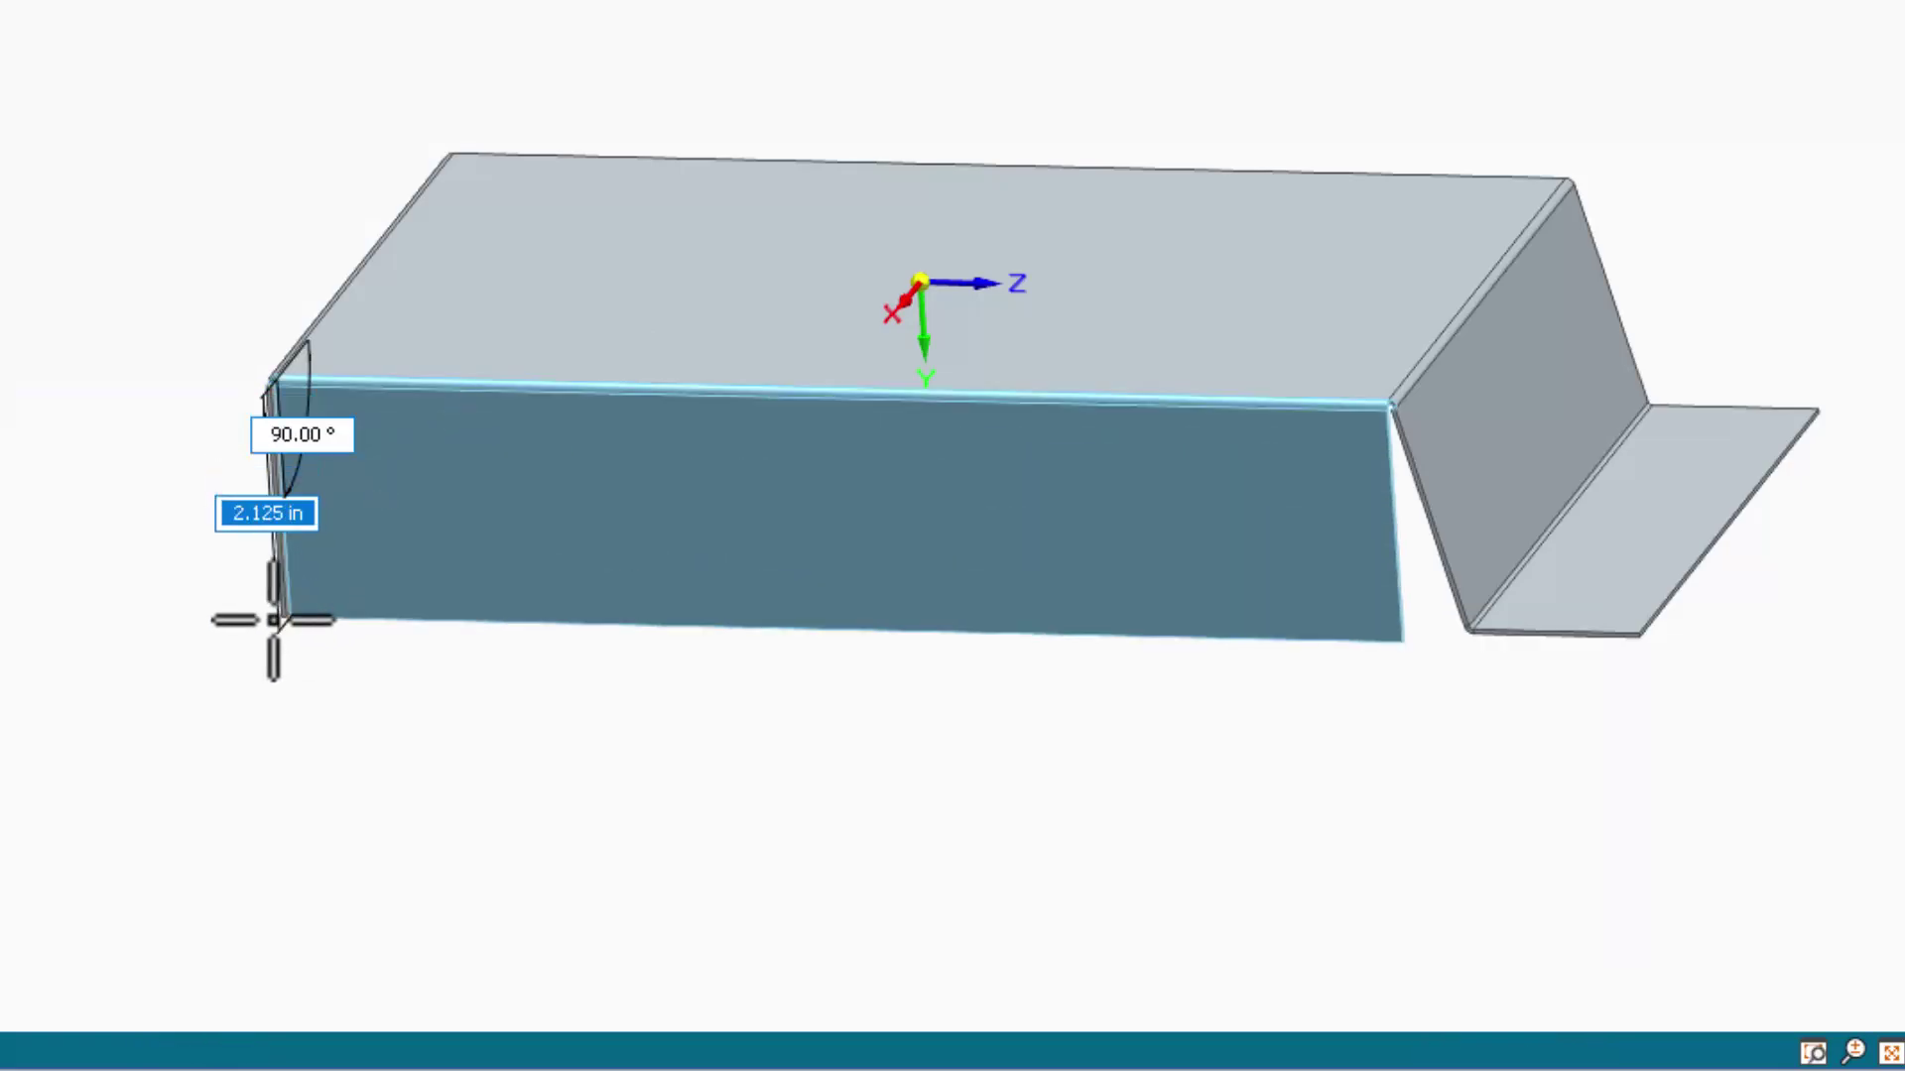
scroll(285, 616, up, 2)
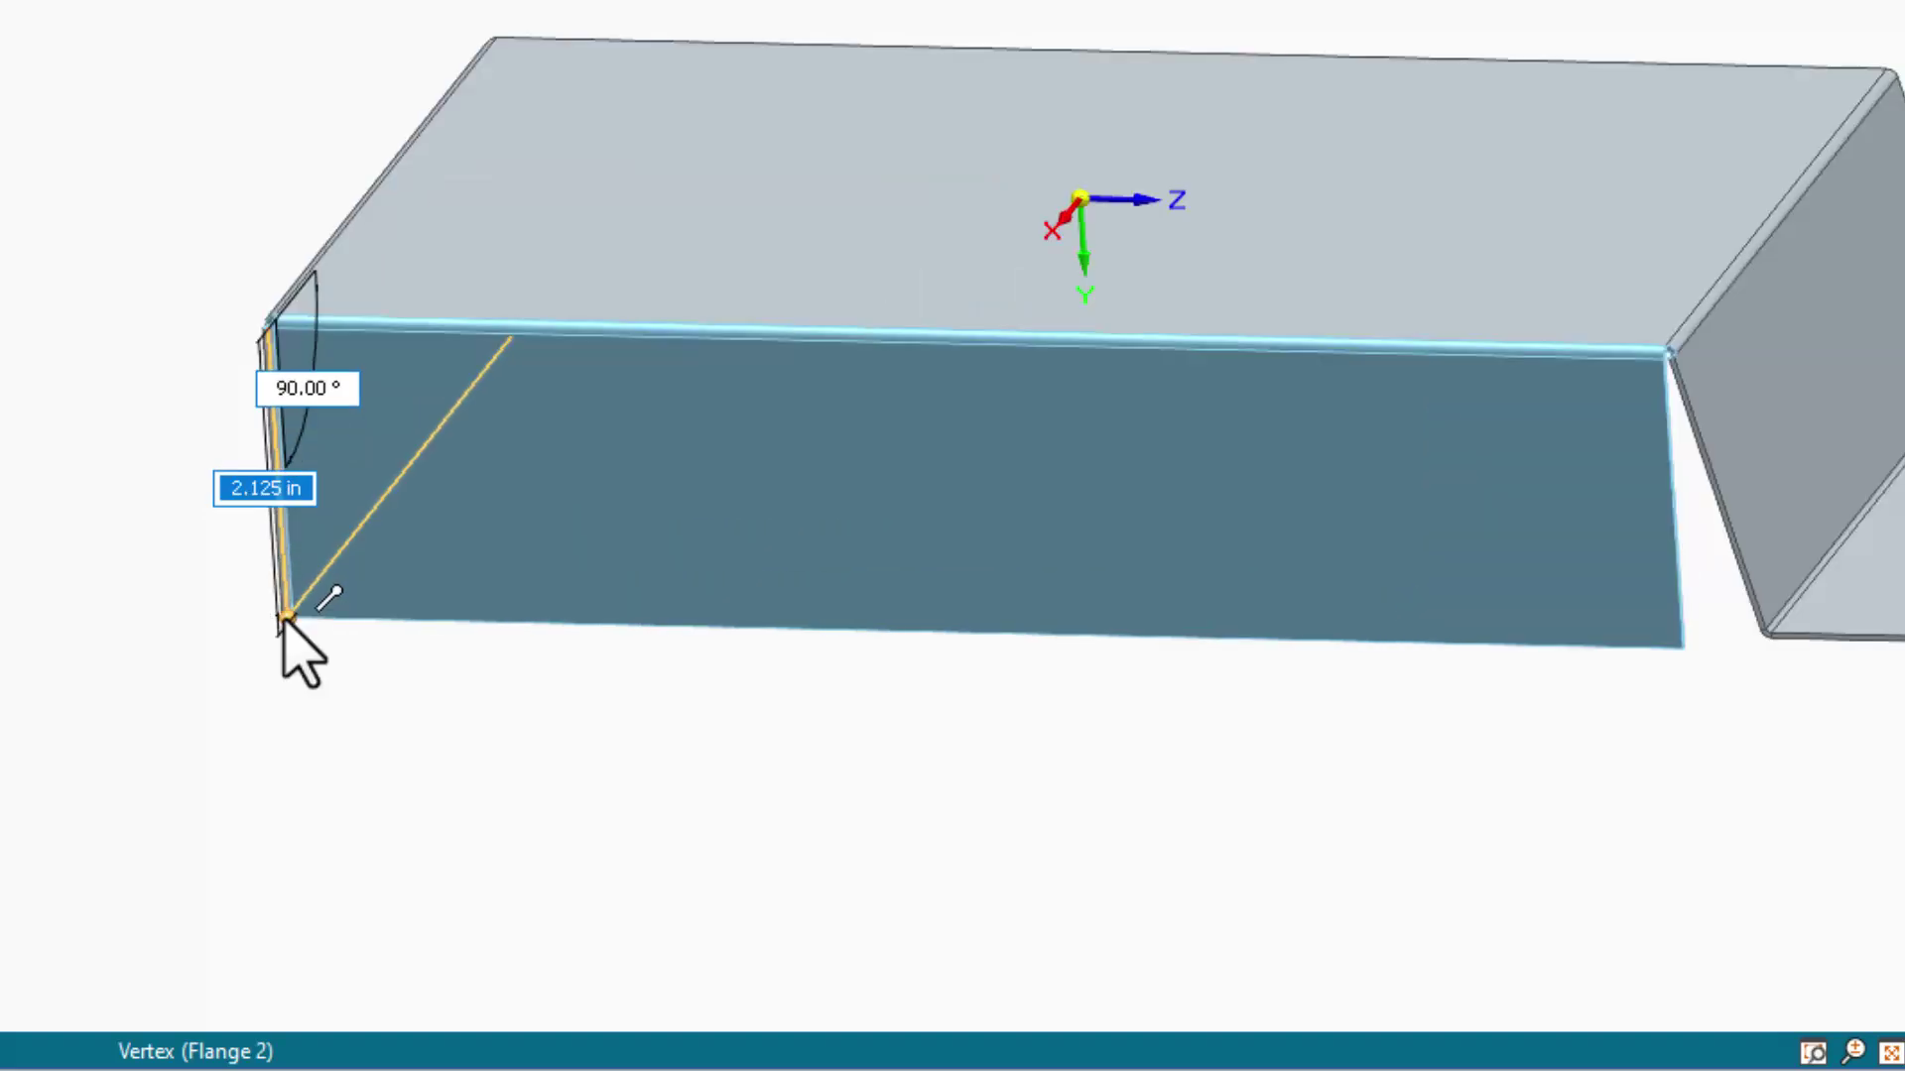
click(283, 621)
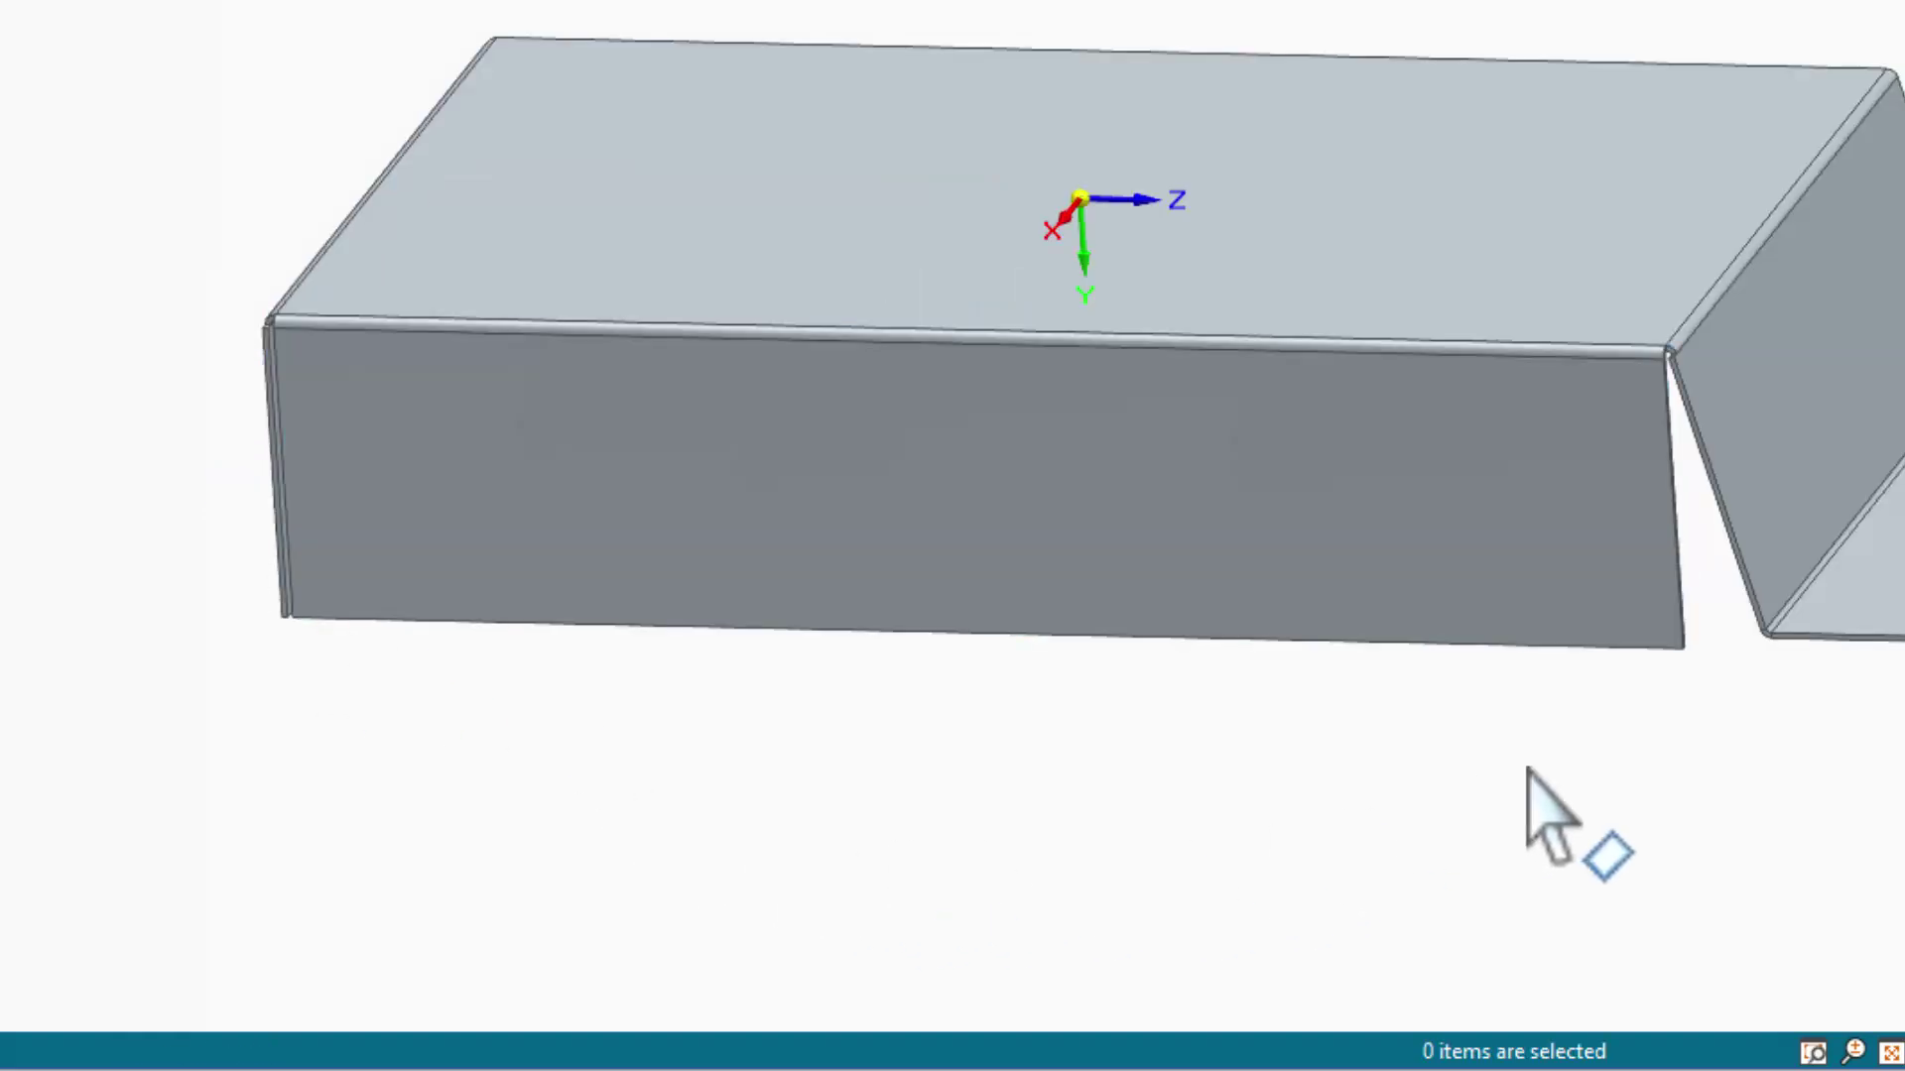
Step: Rotate the +Z end face of the long front flange outward about its upper corner to follow the slope of the angled flange
middle_drag(1683, 649, 1583, 716)
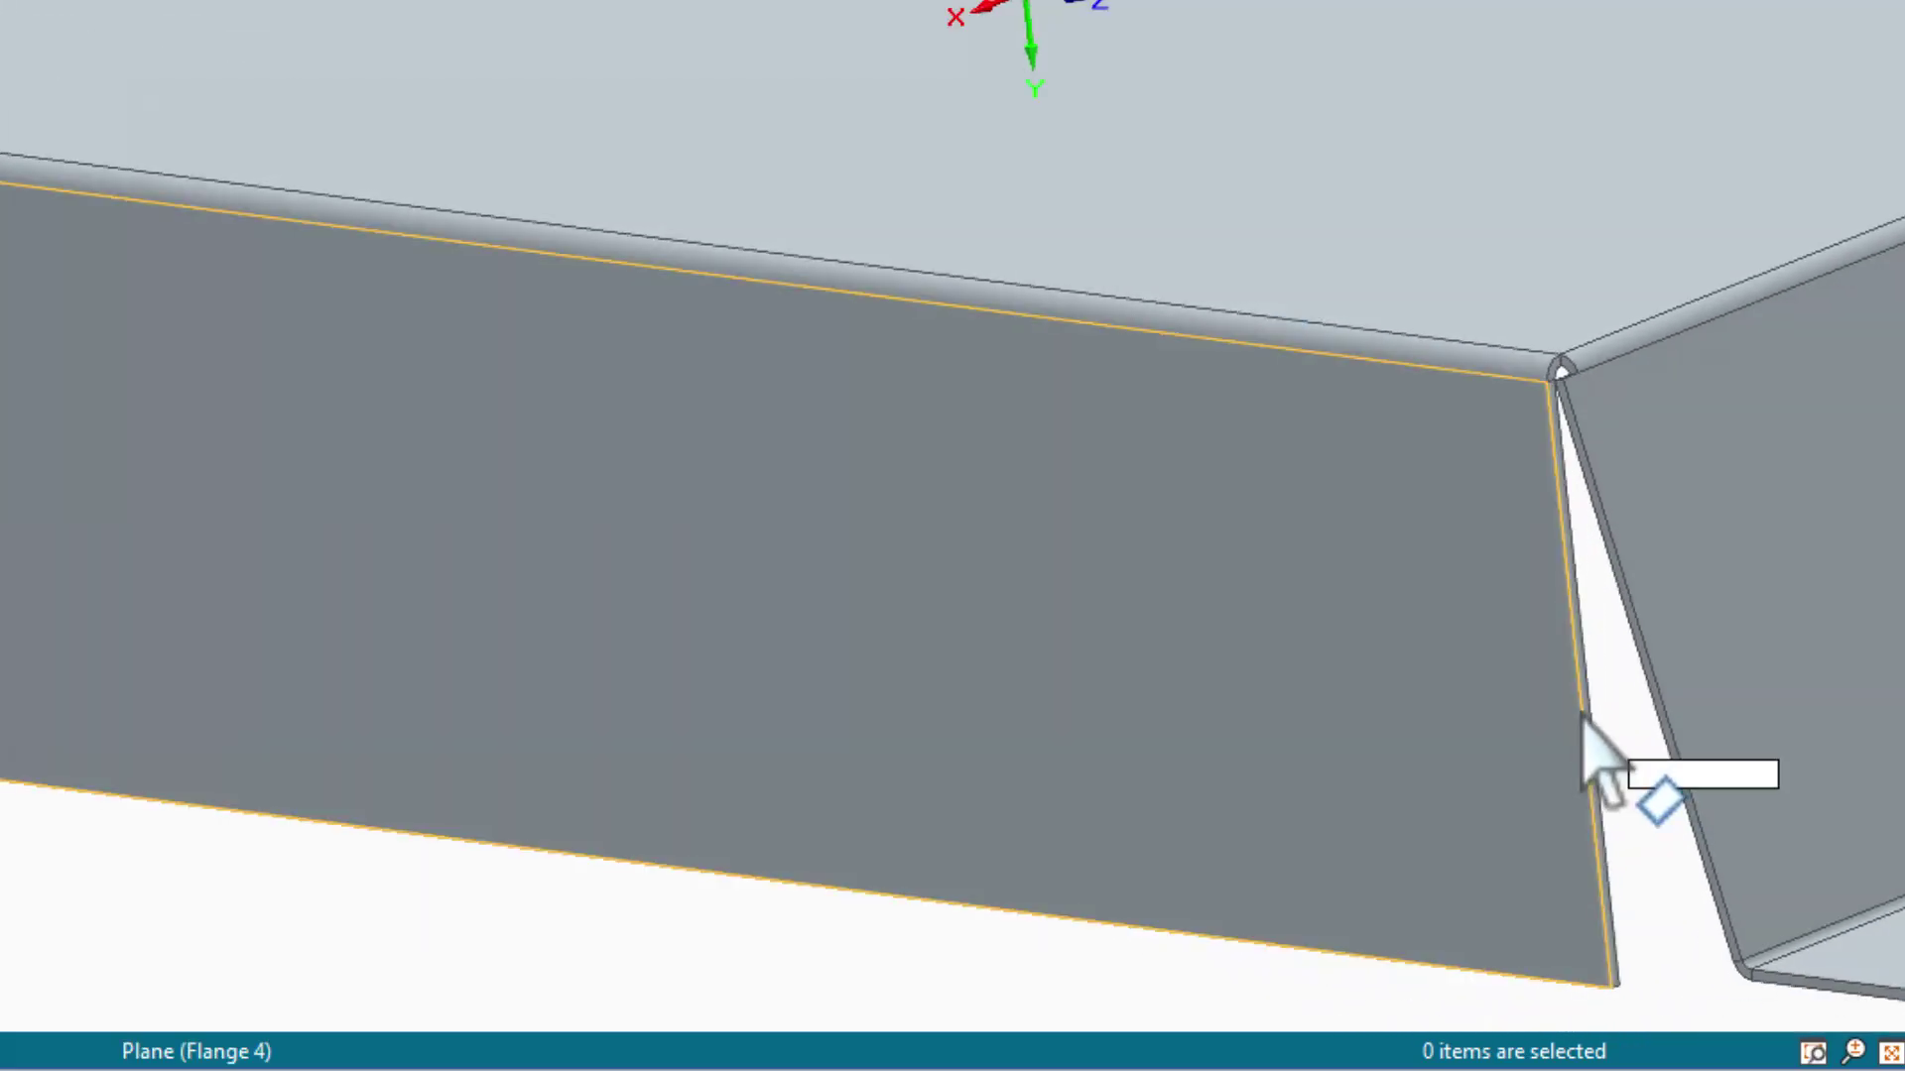
click(1585, 719)
drag(1586, 722, 1555, 397)
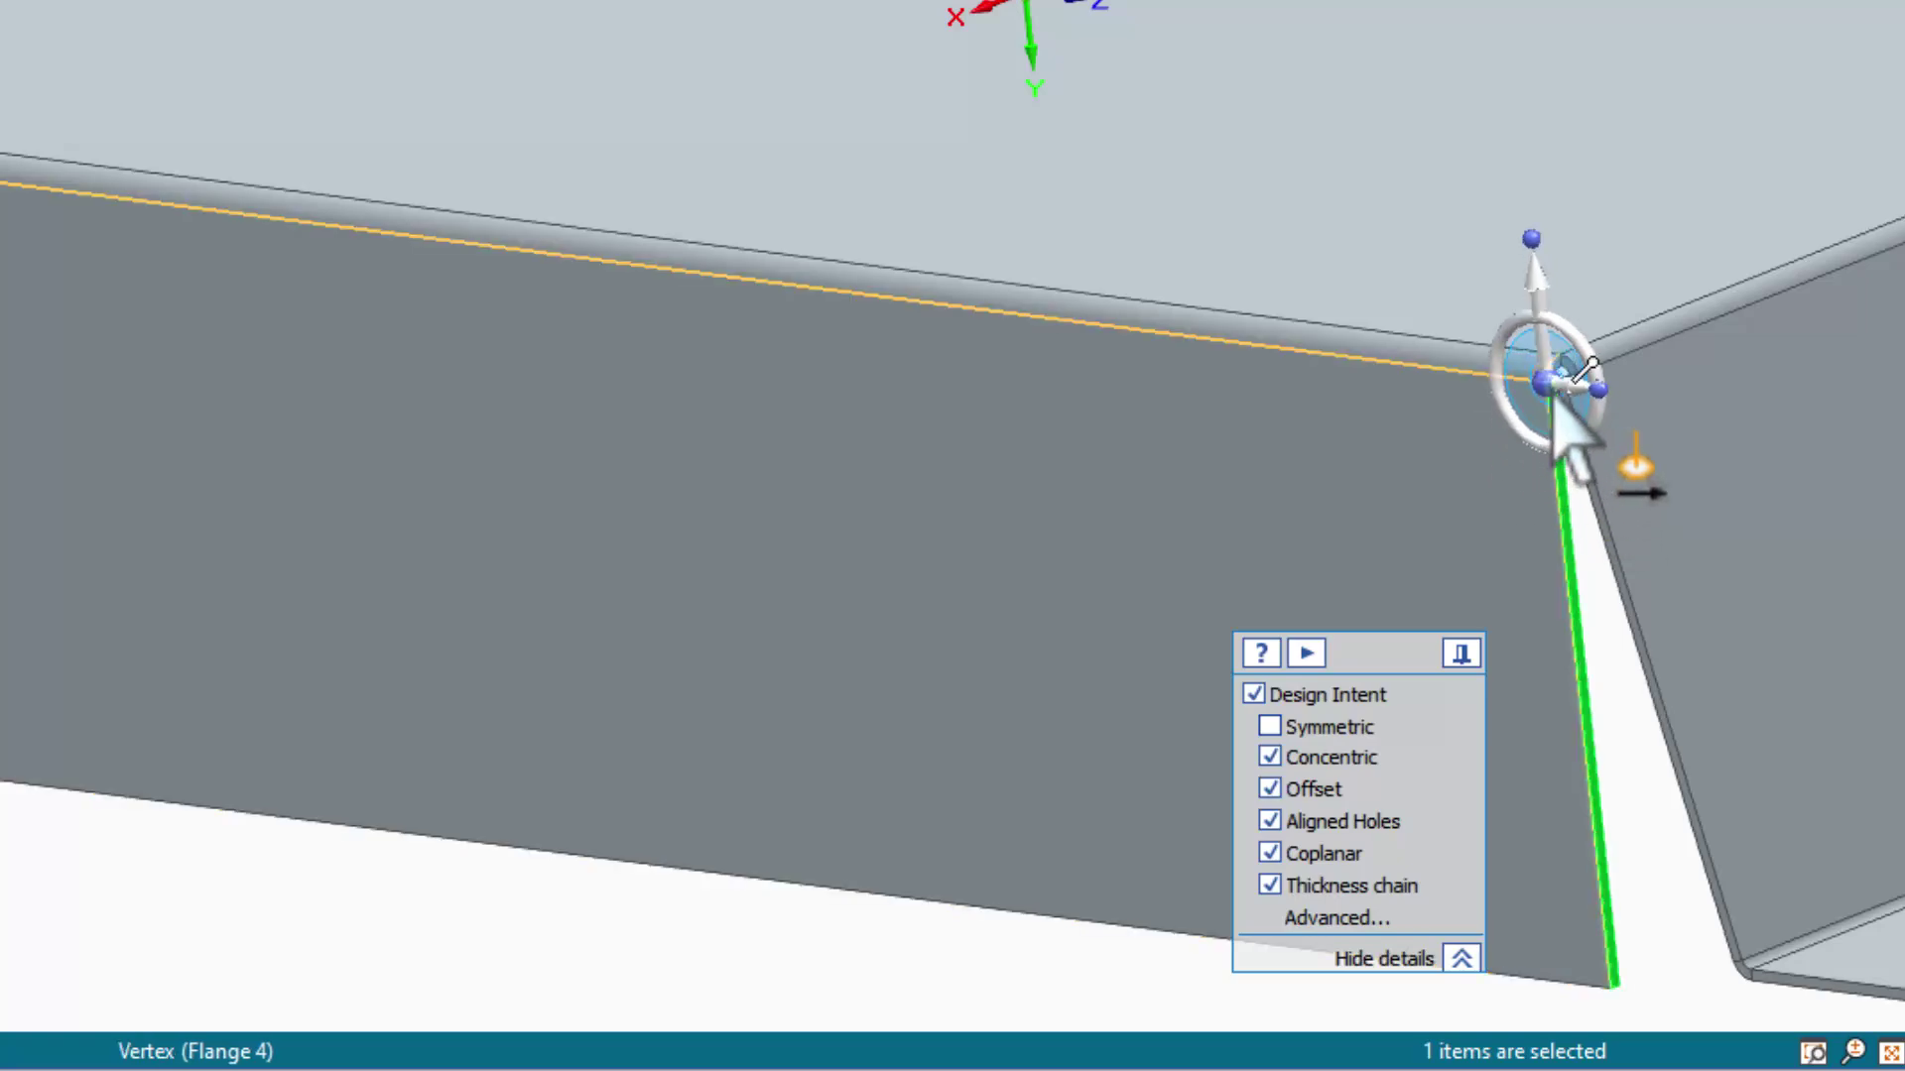
click(1569, 365)
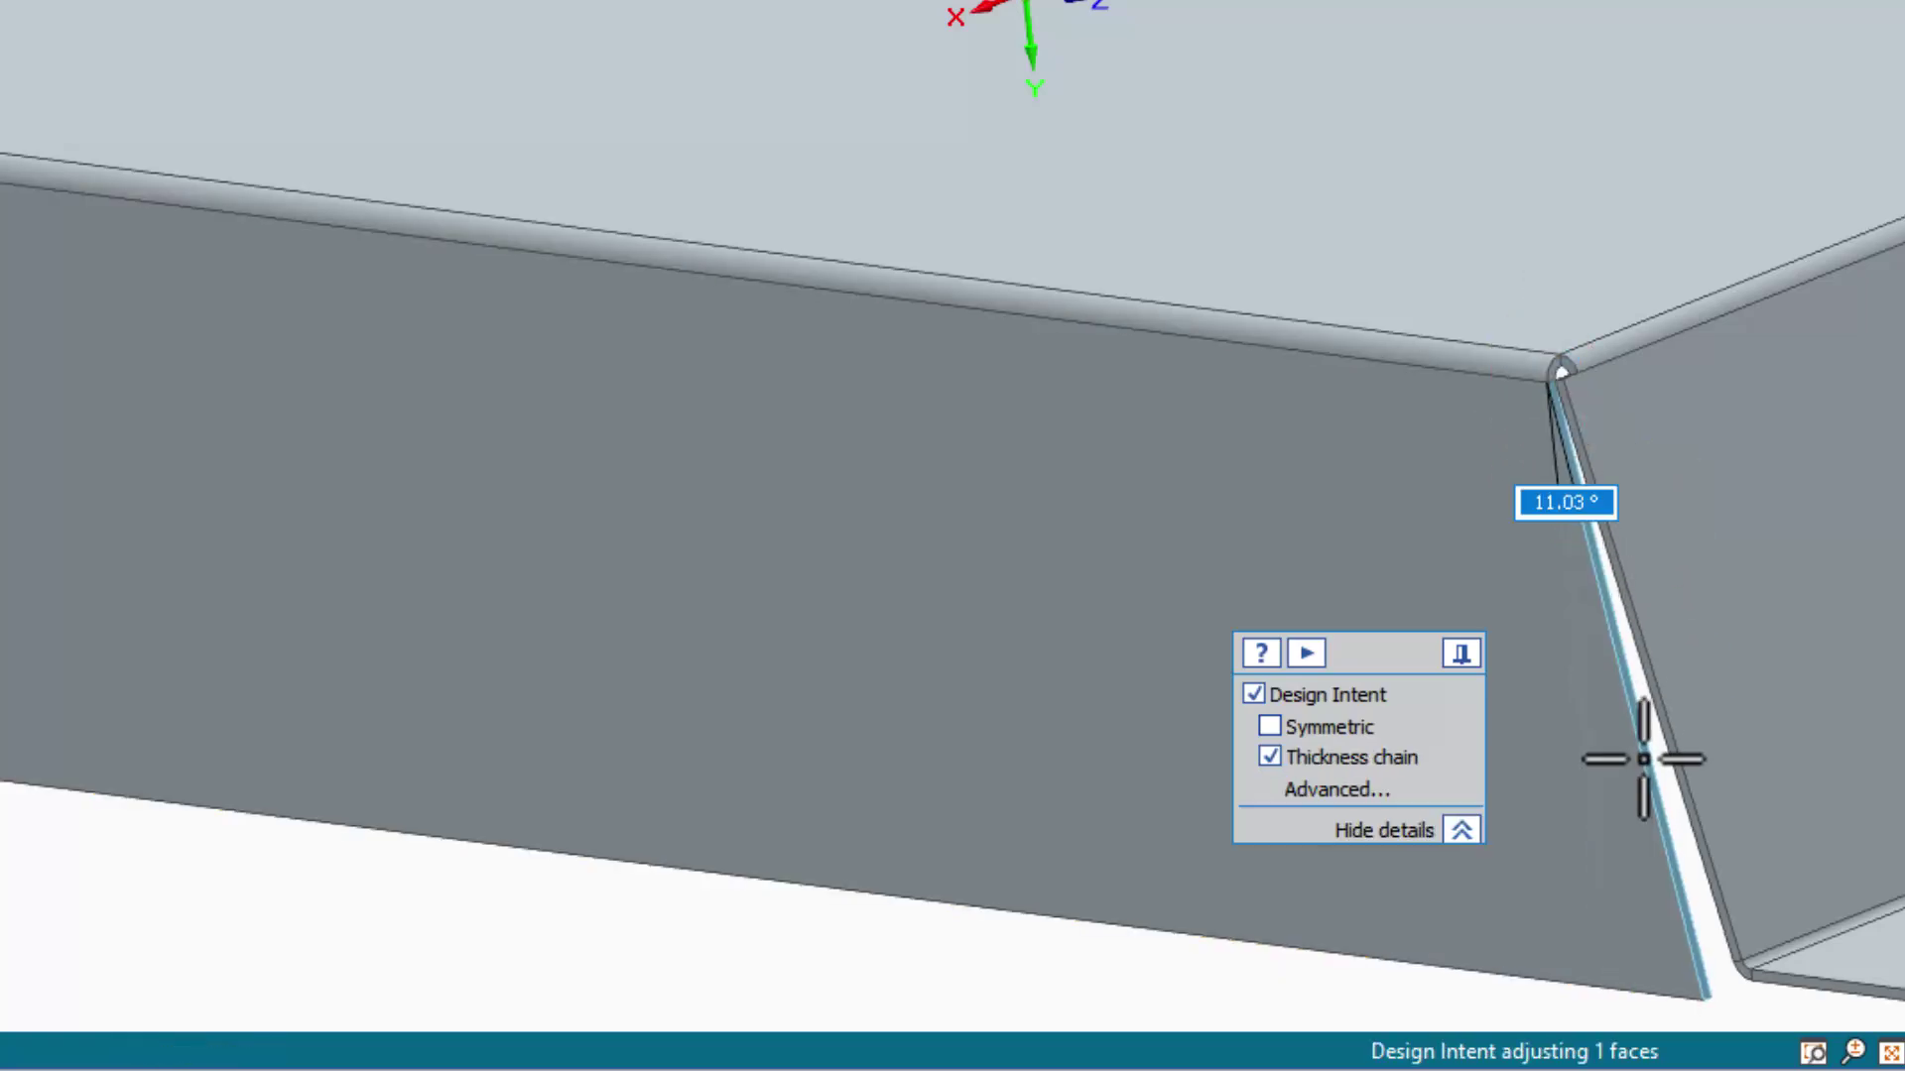
key(Return)
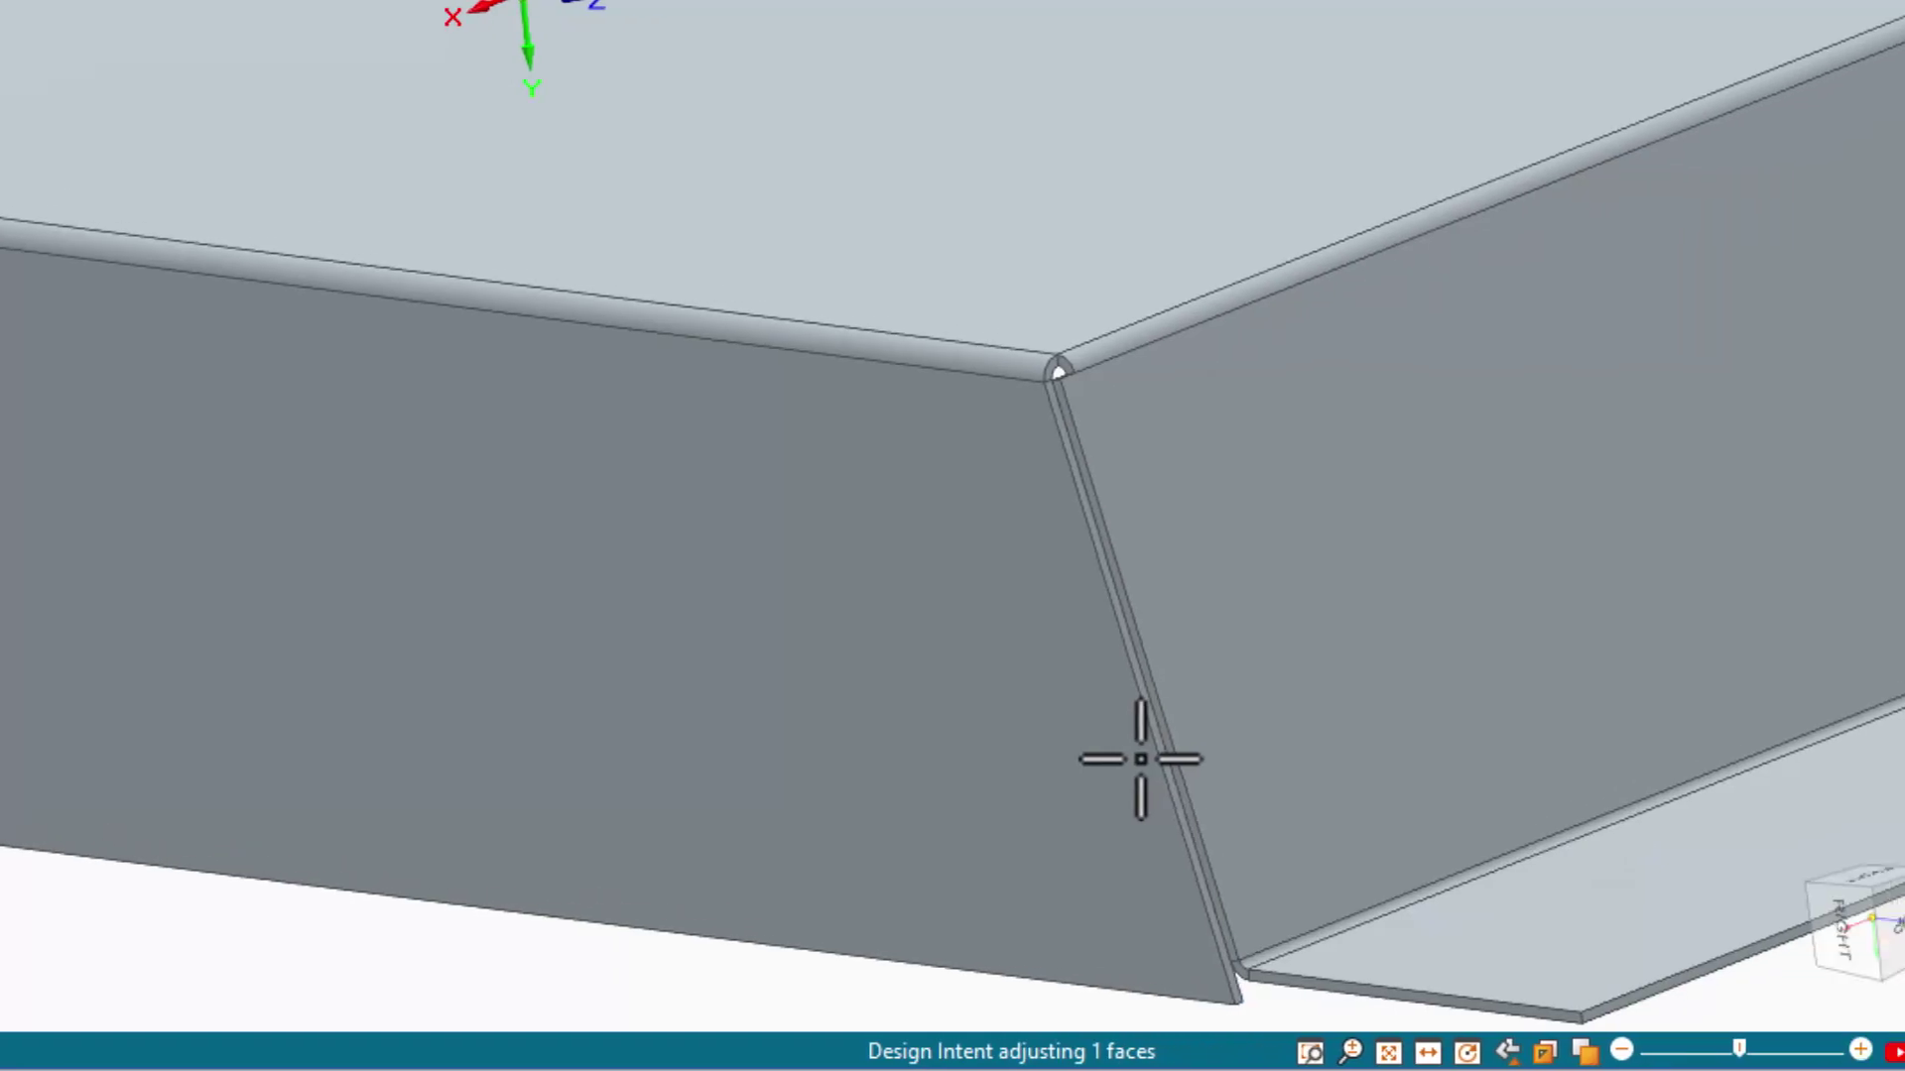
click(1651, 764)
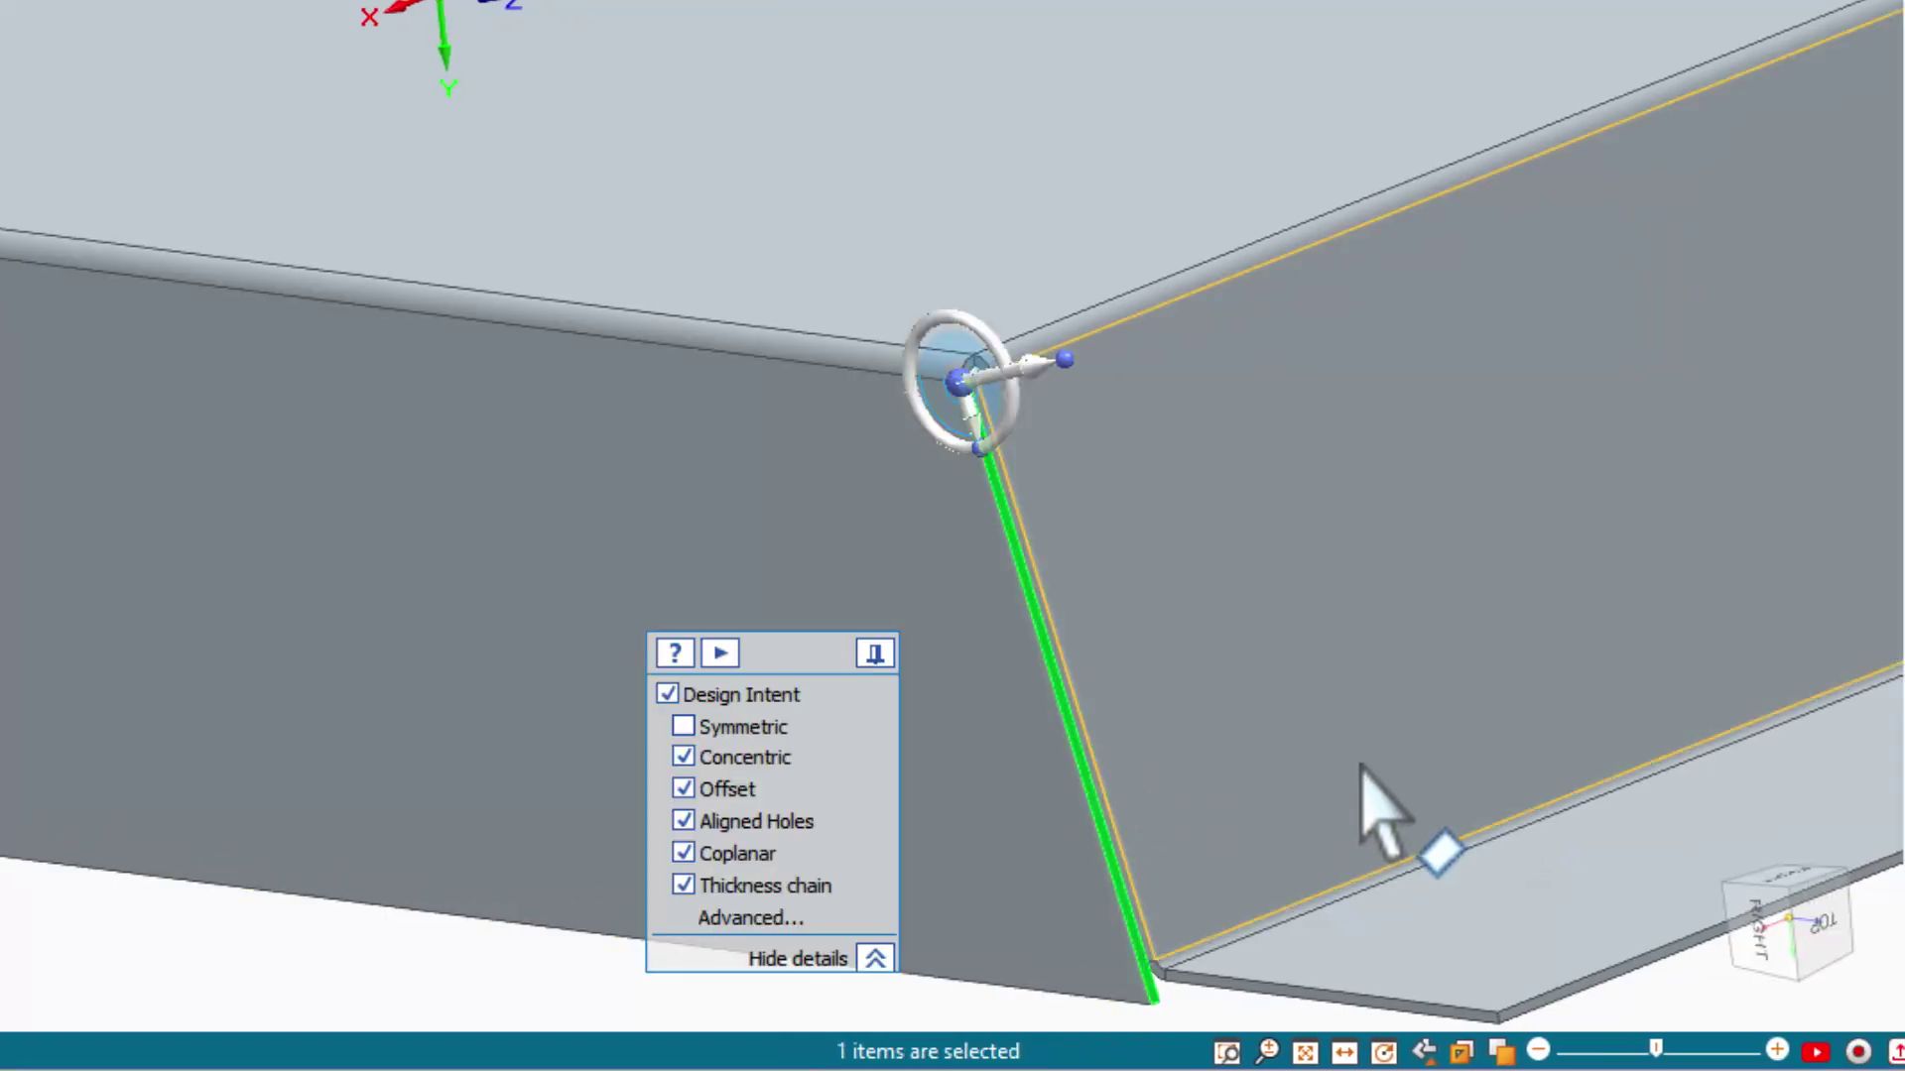
middle_drag(1358, 764, 1497, 318)
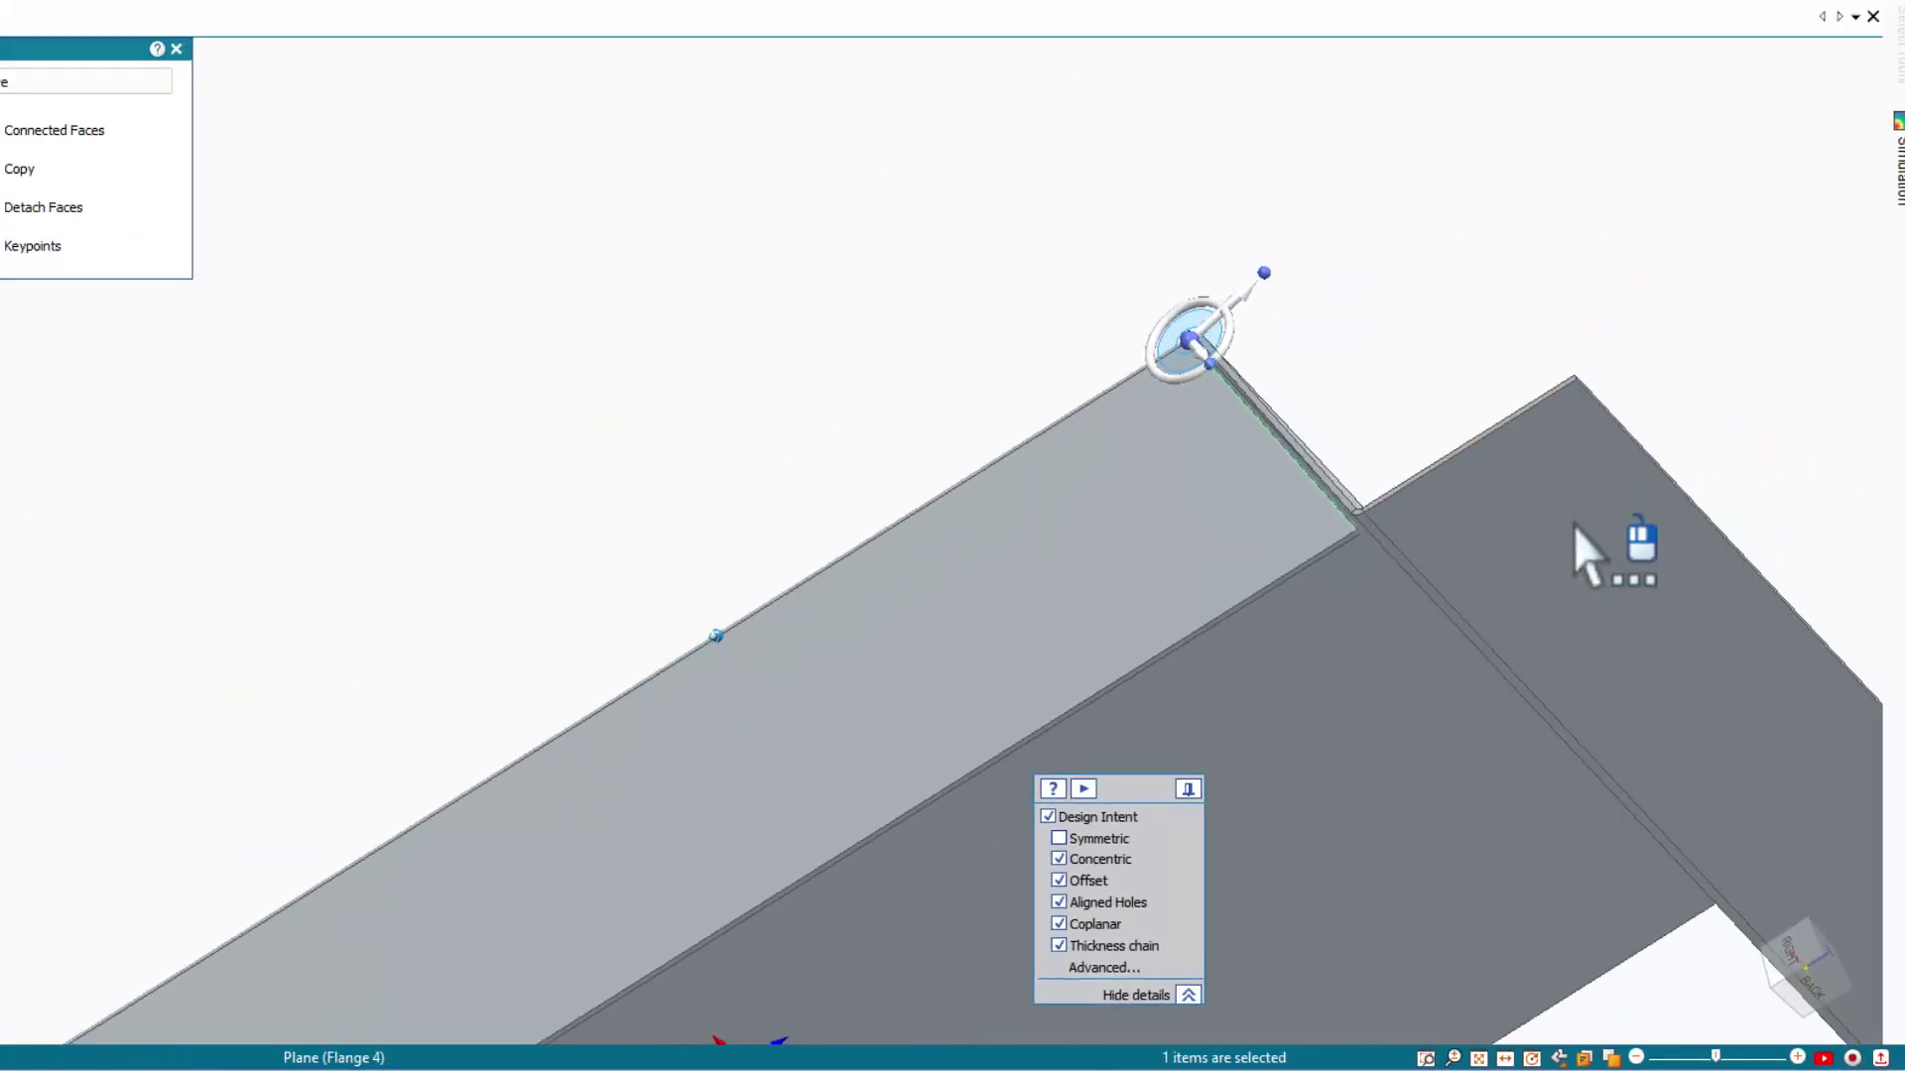
middle_drag(1446, 255, 1491, 345)
click(1491, 345)
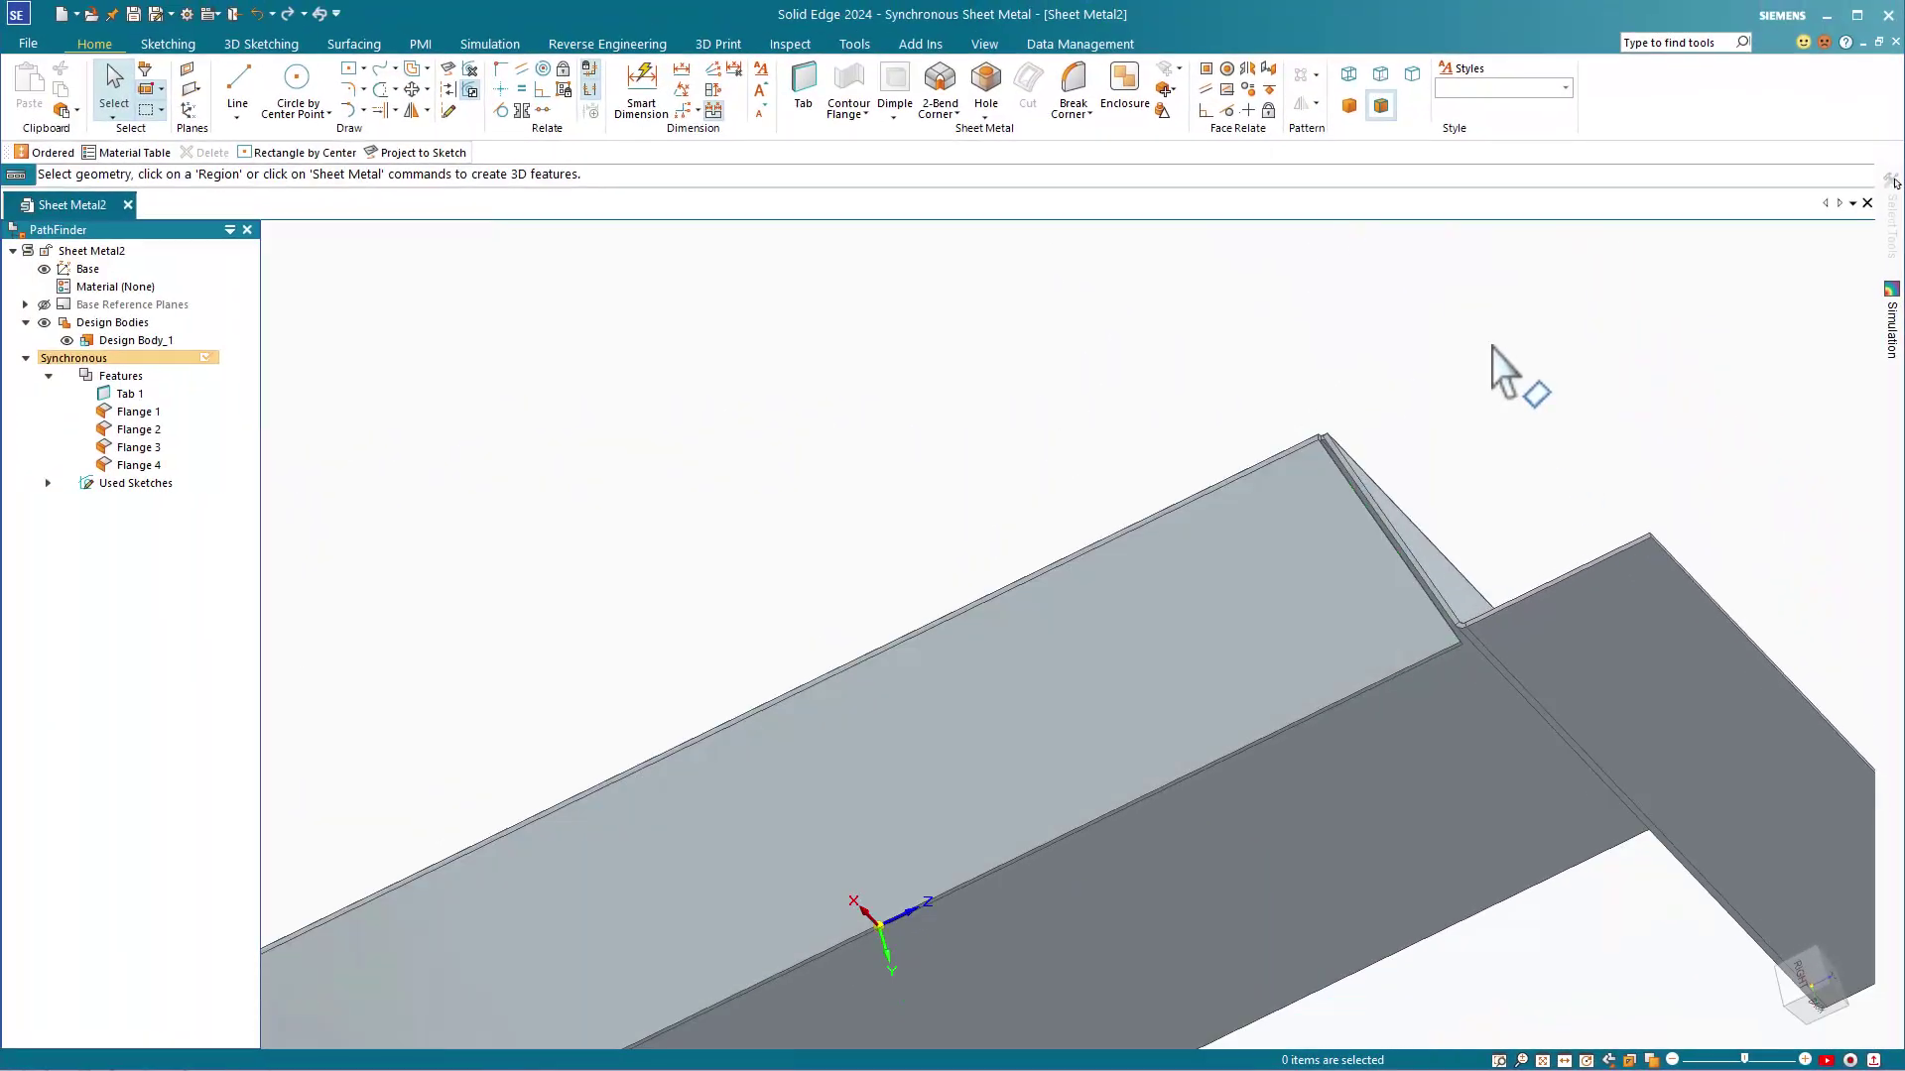
Step: Try to make the underside of the outward end flange coplanar with the lower edge face of the long front flange
click(1206, 70)
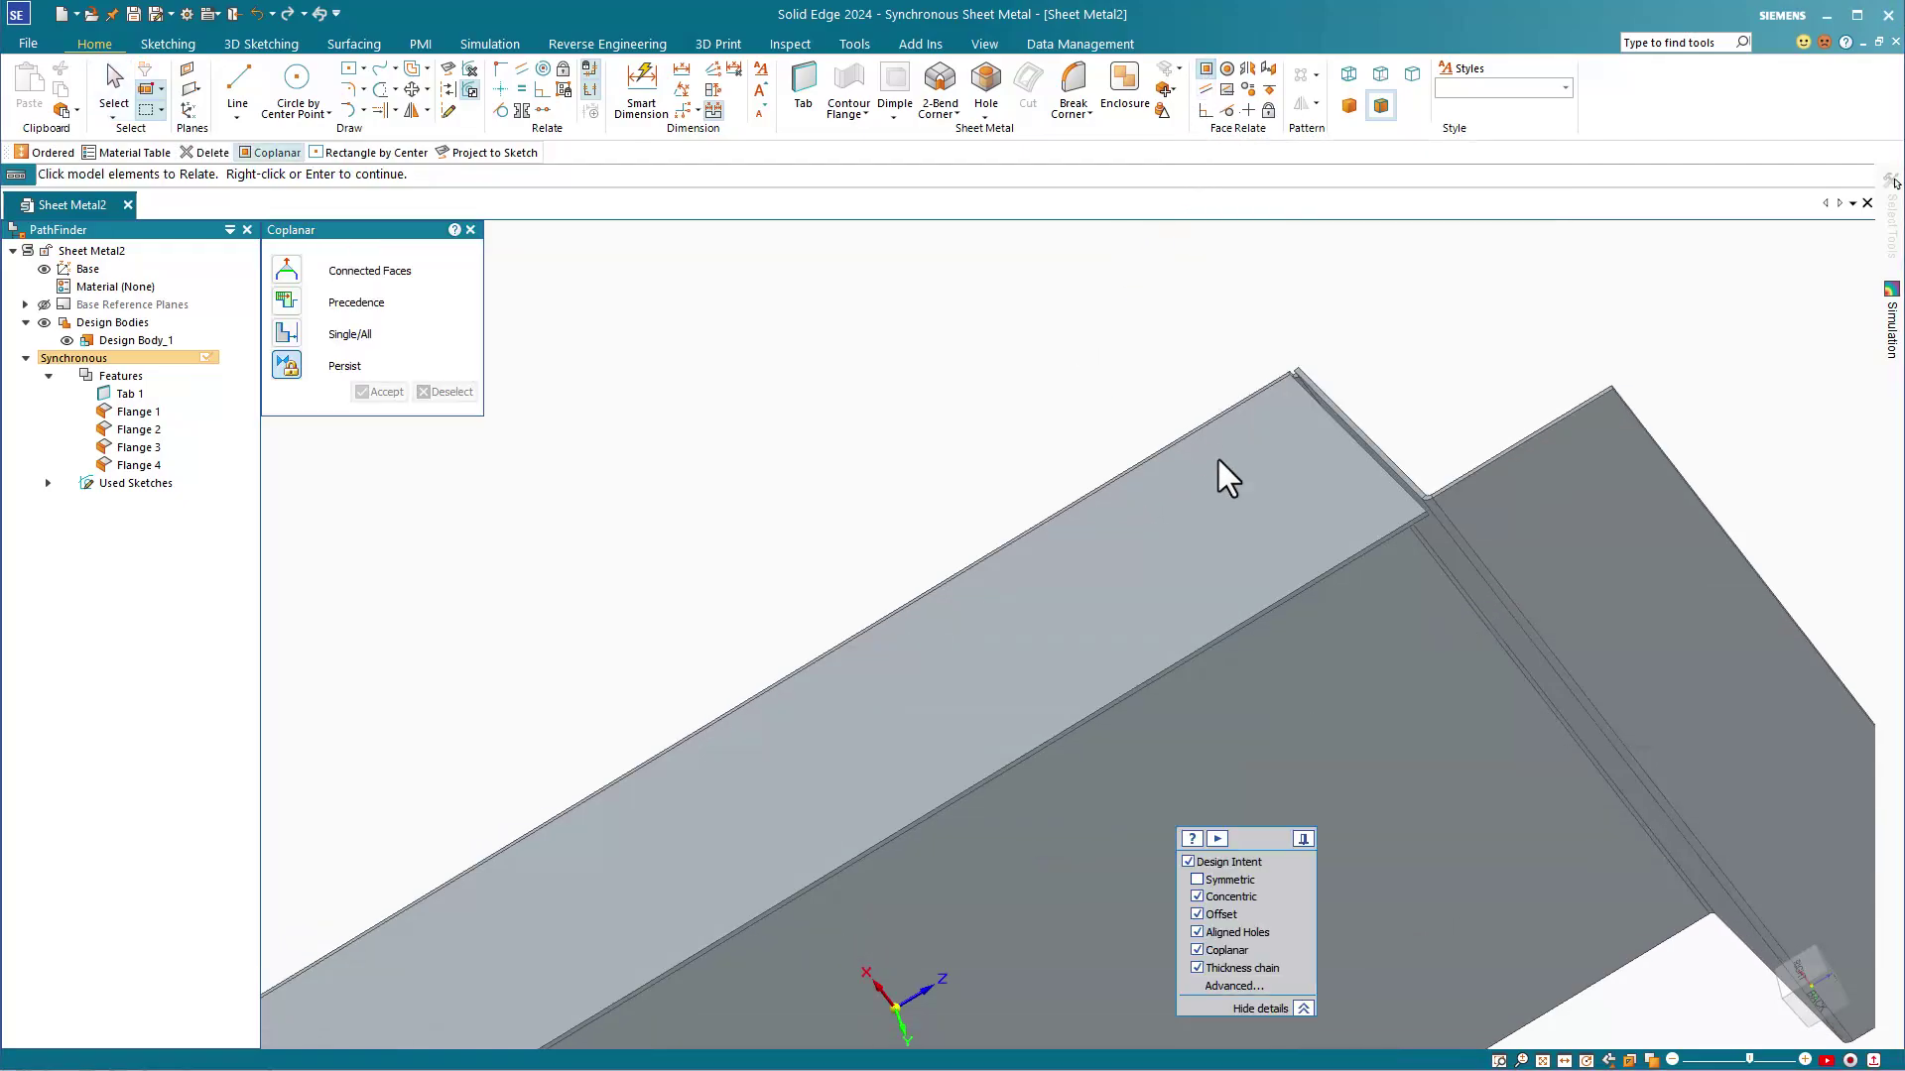
click(1586, 565)
click(1408, 533)
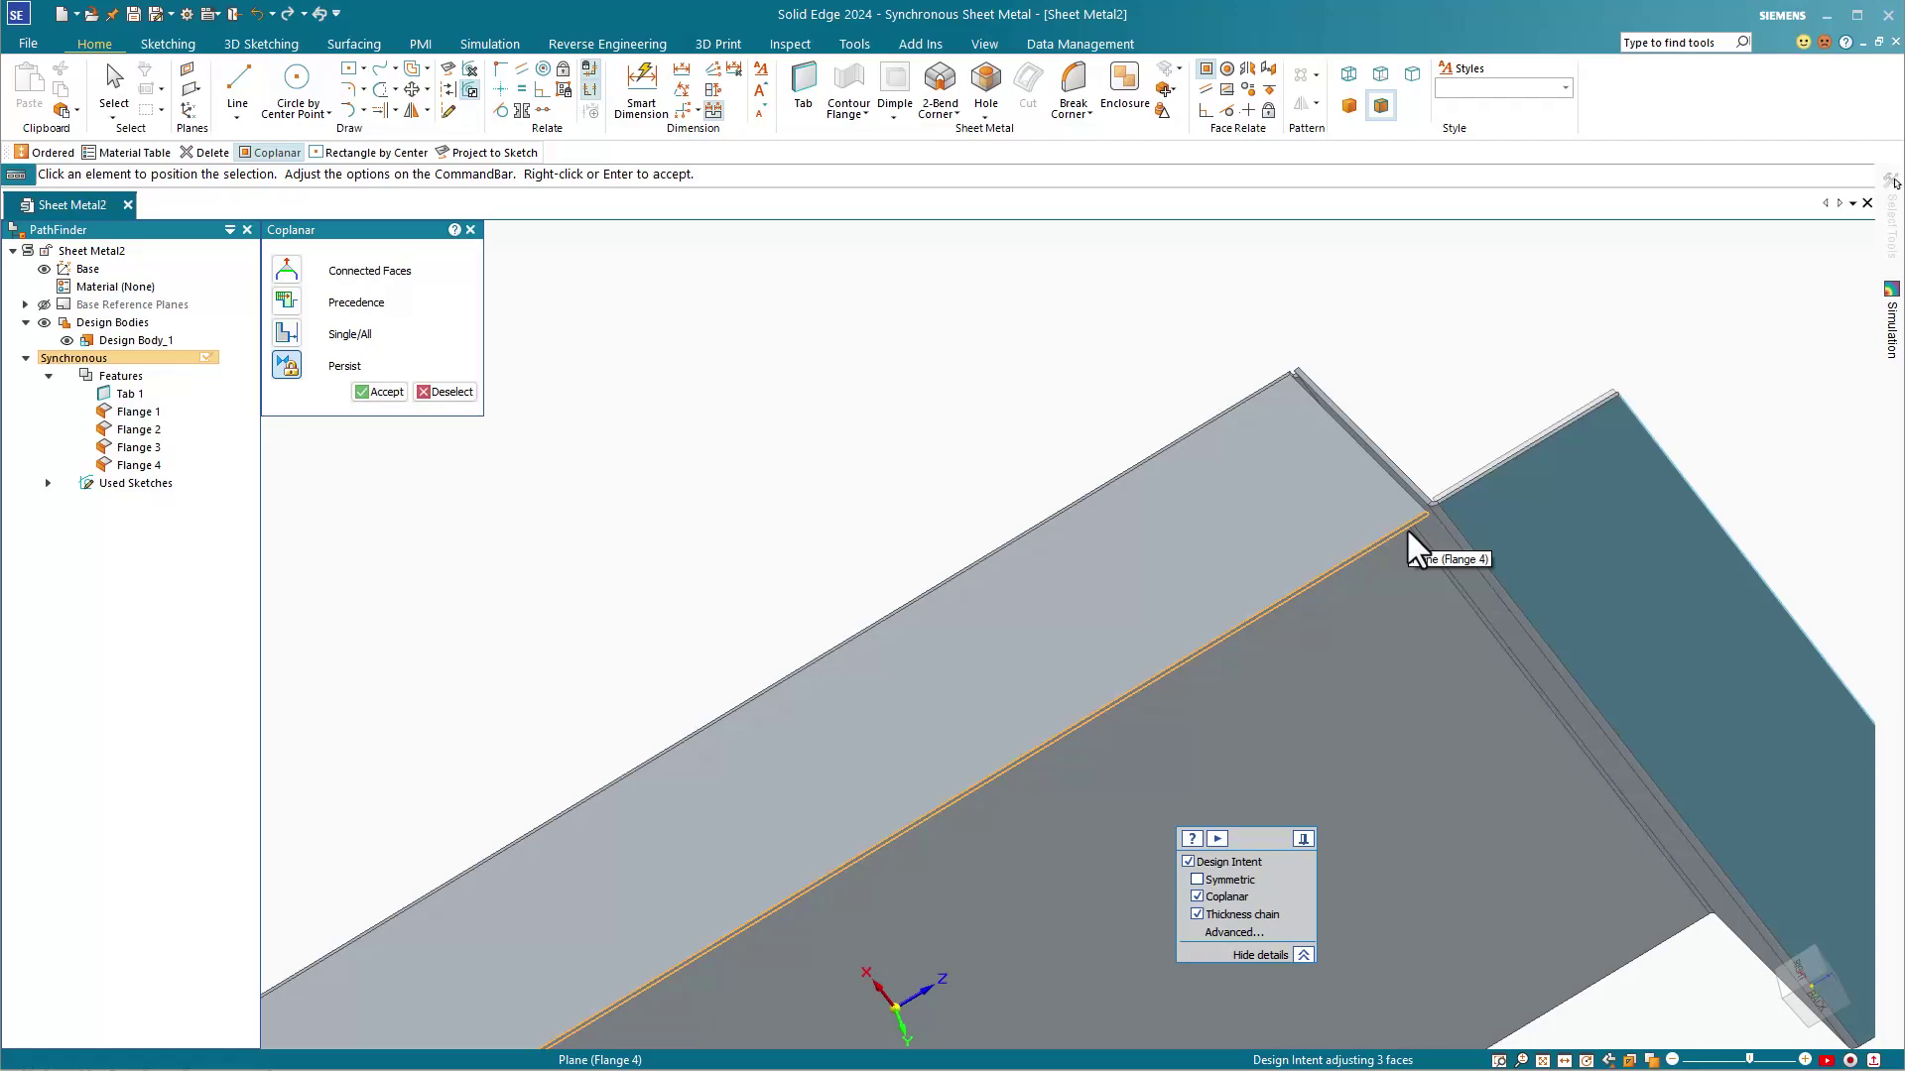
key(ctrl+r)
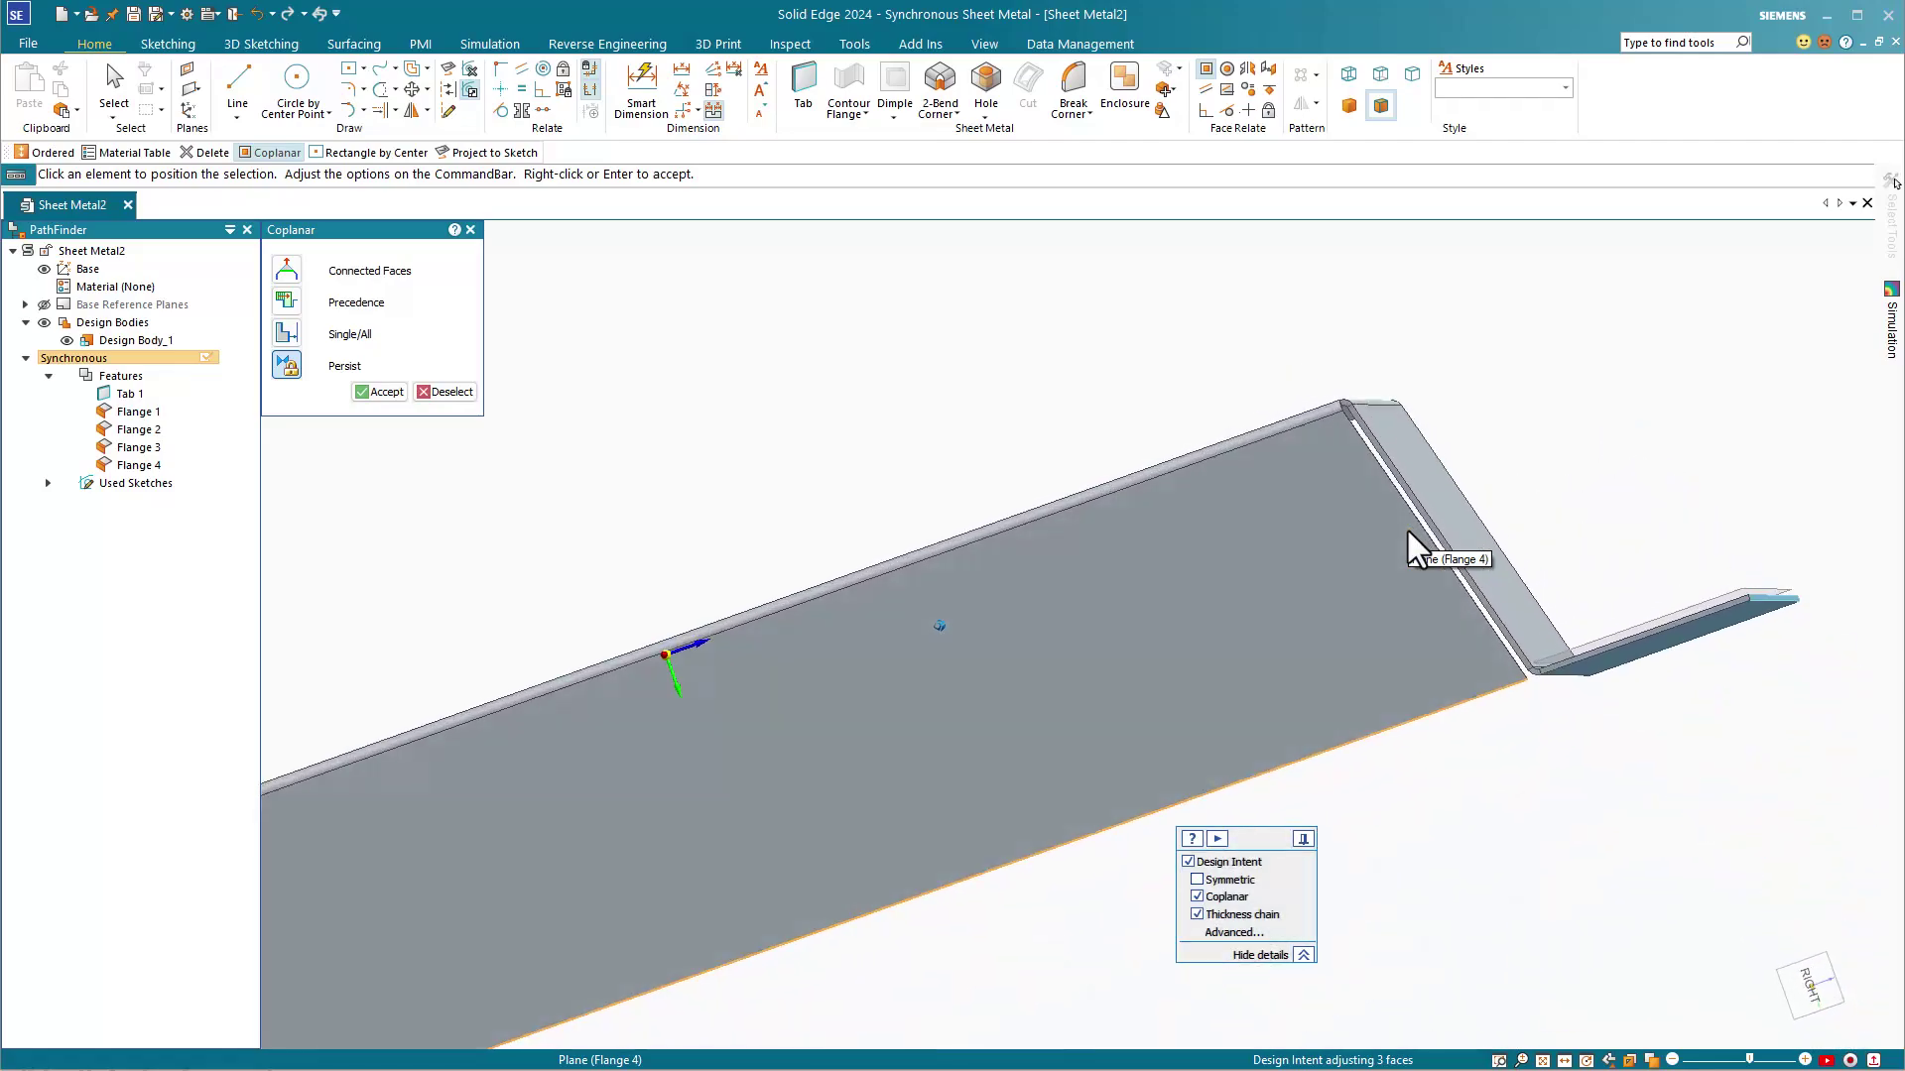
right_click(1550, 707)
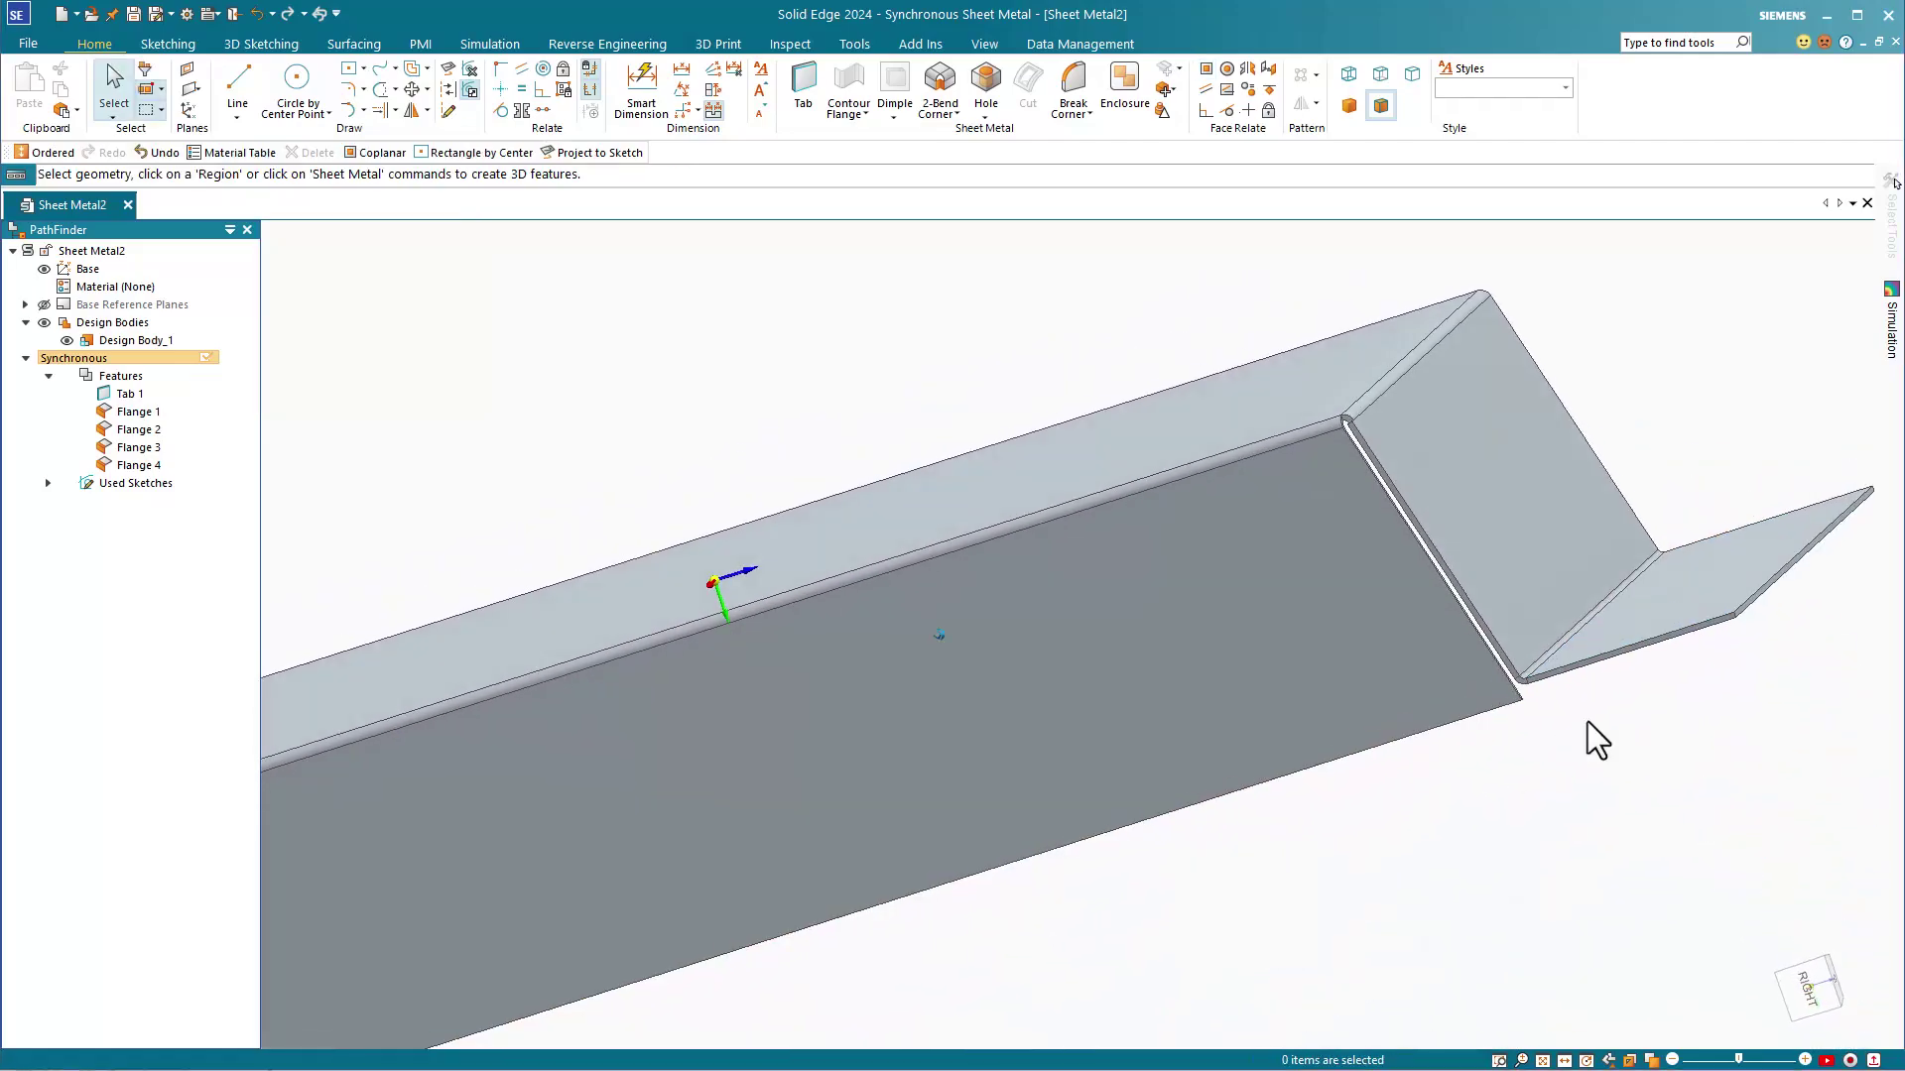
Step: Move the underside of the outward end flange down to the lower corner vertex of the long front flange
click(1633, 675)
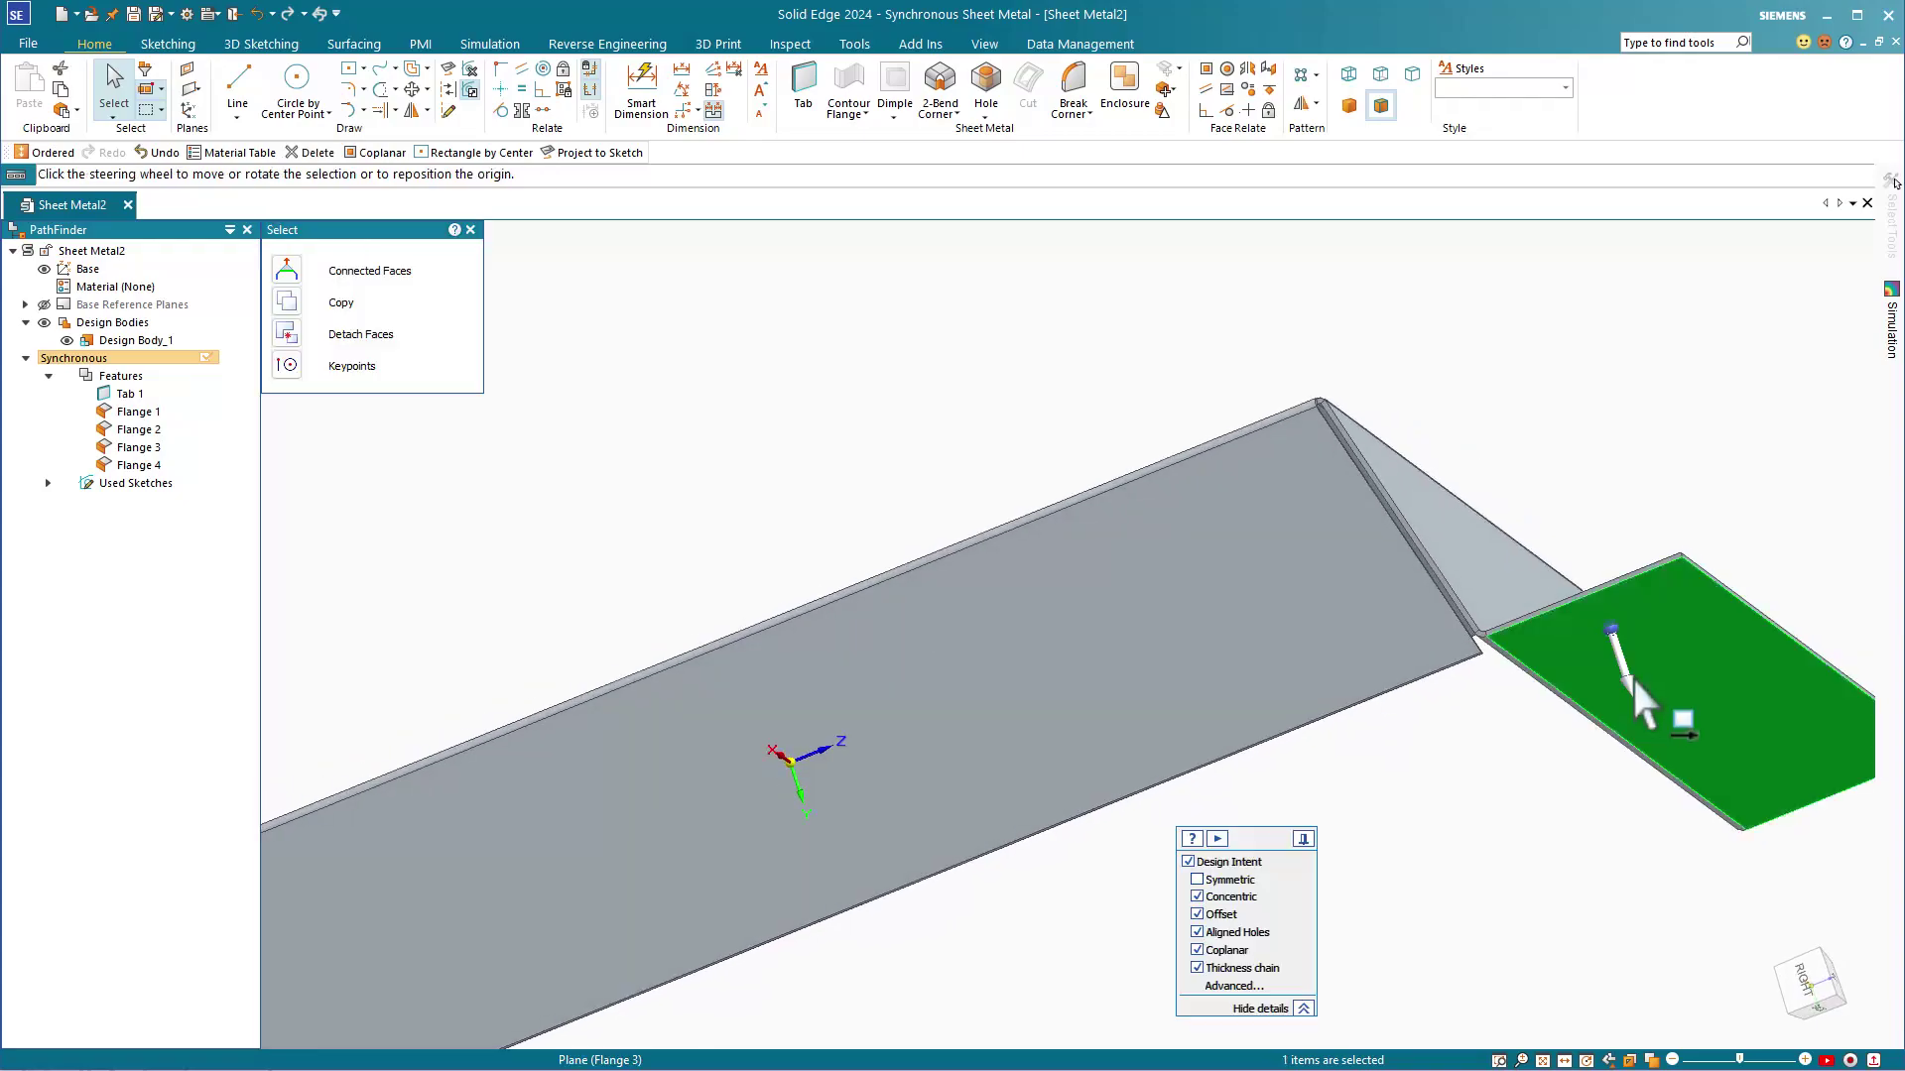
click(1633, 676)
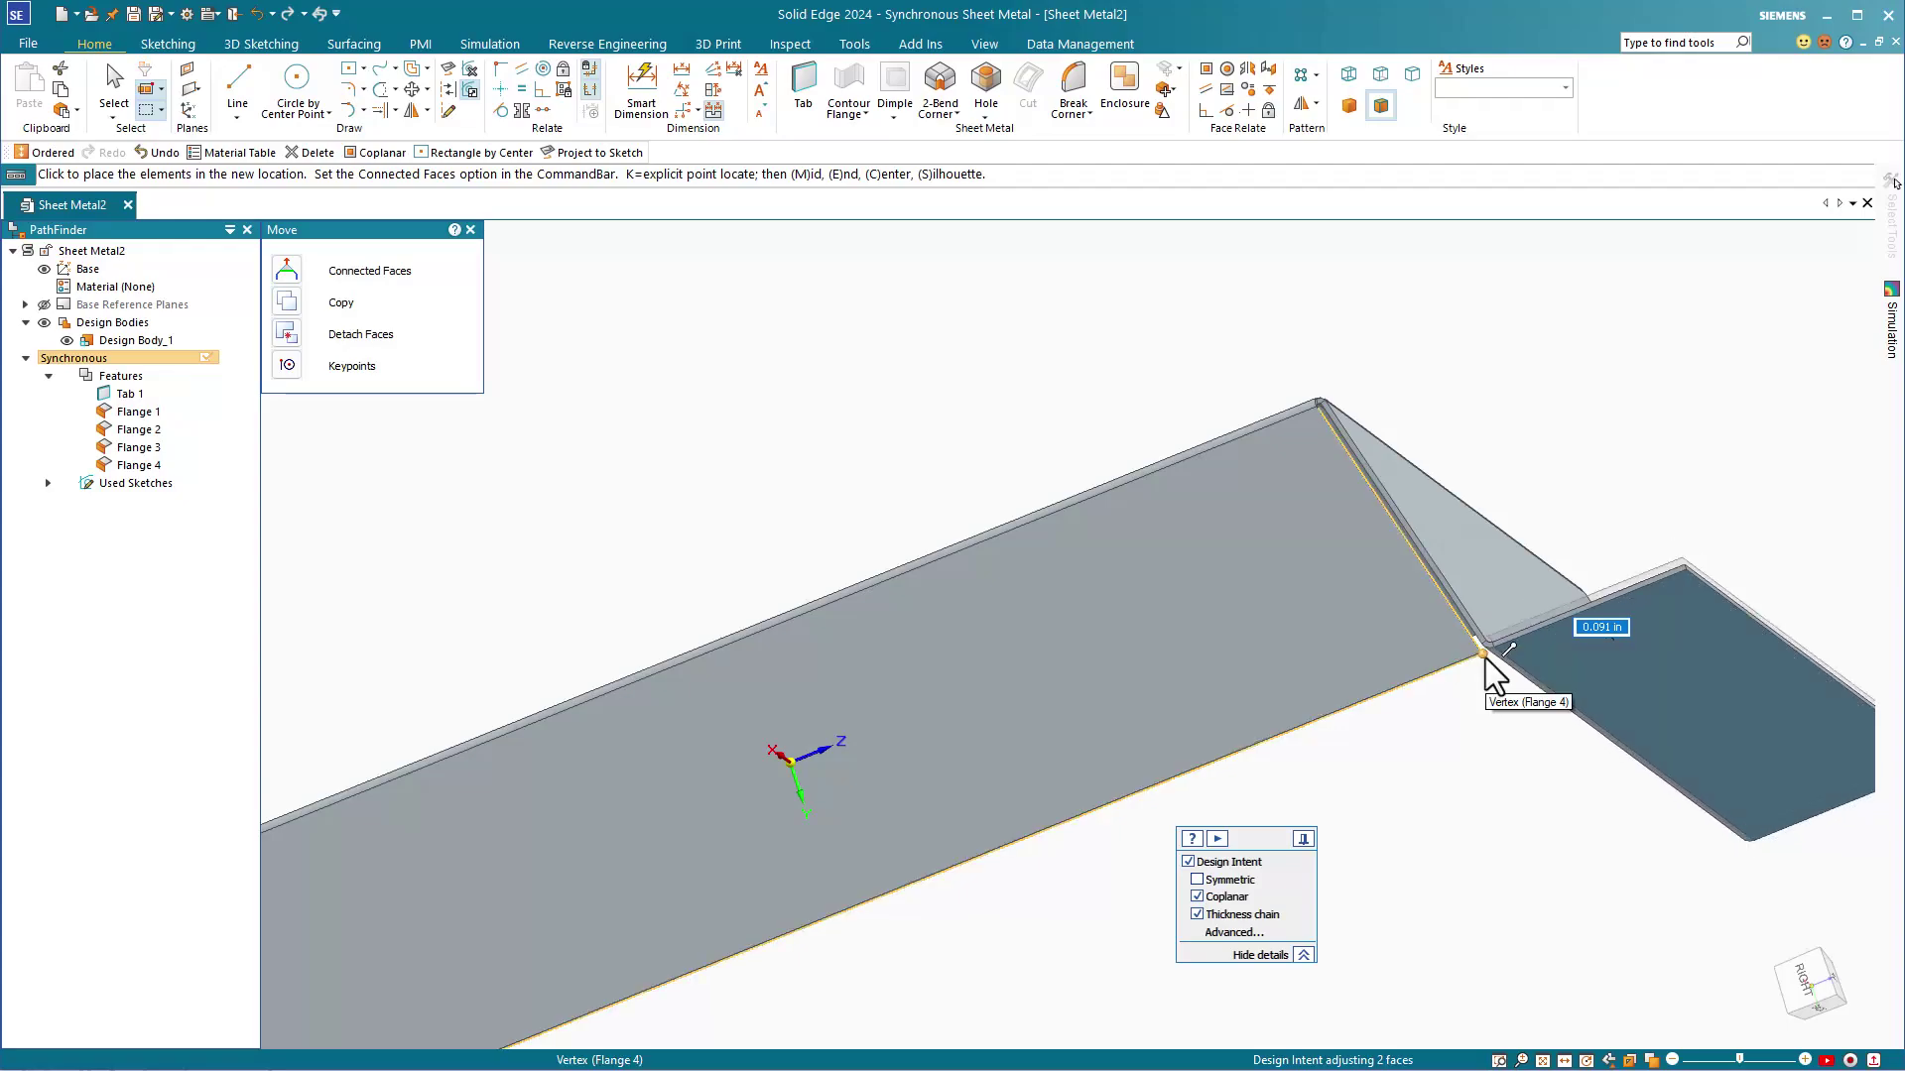
click(1485, 675)
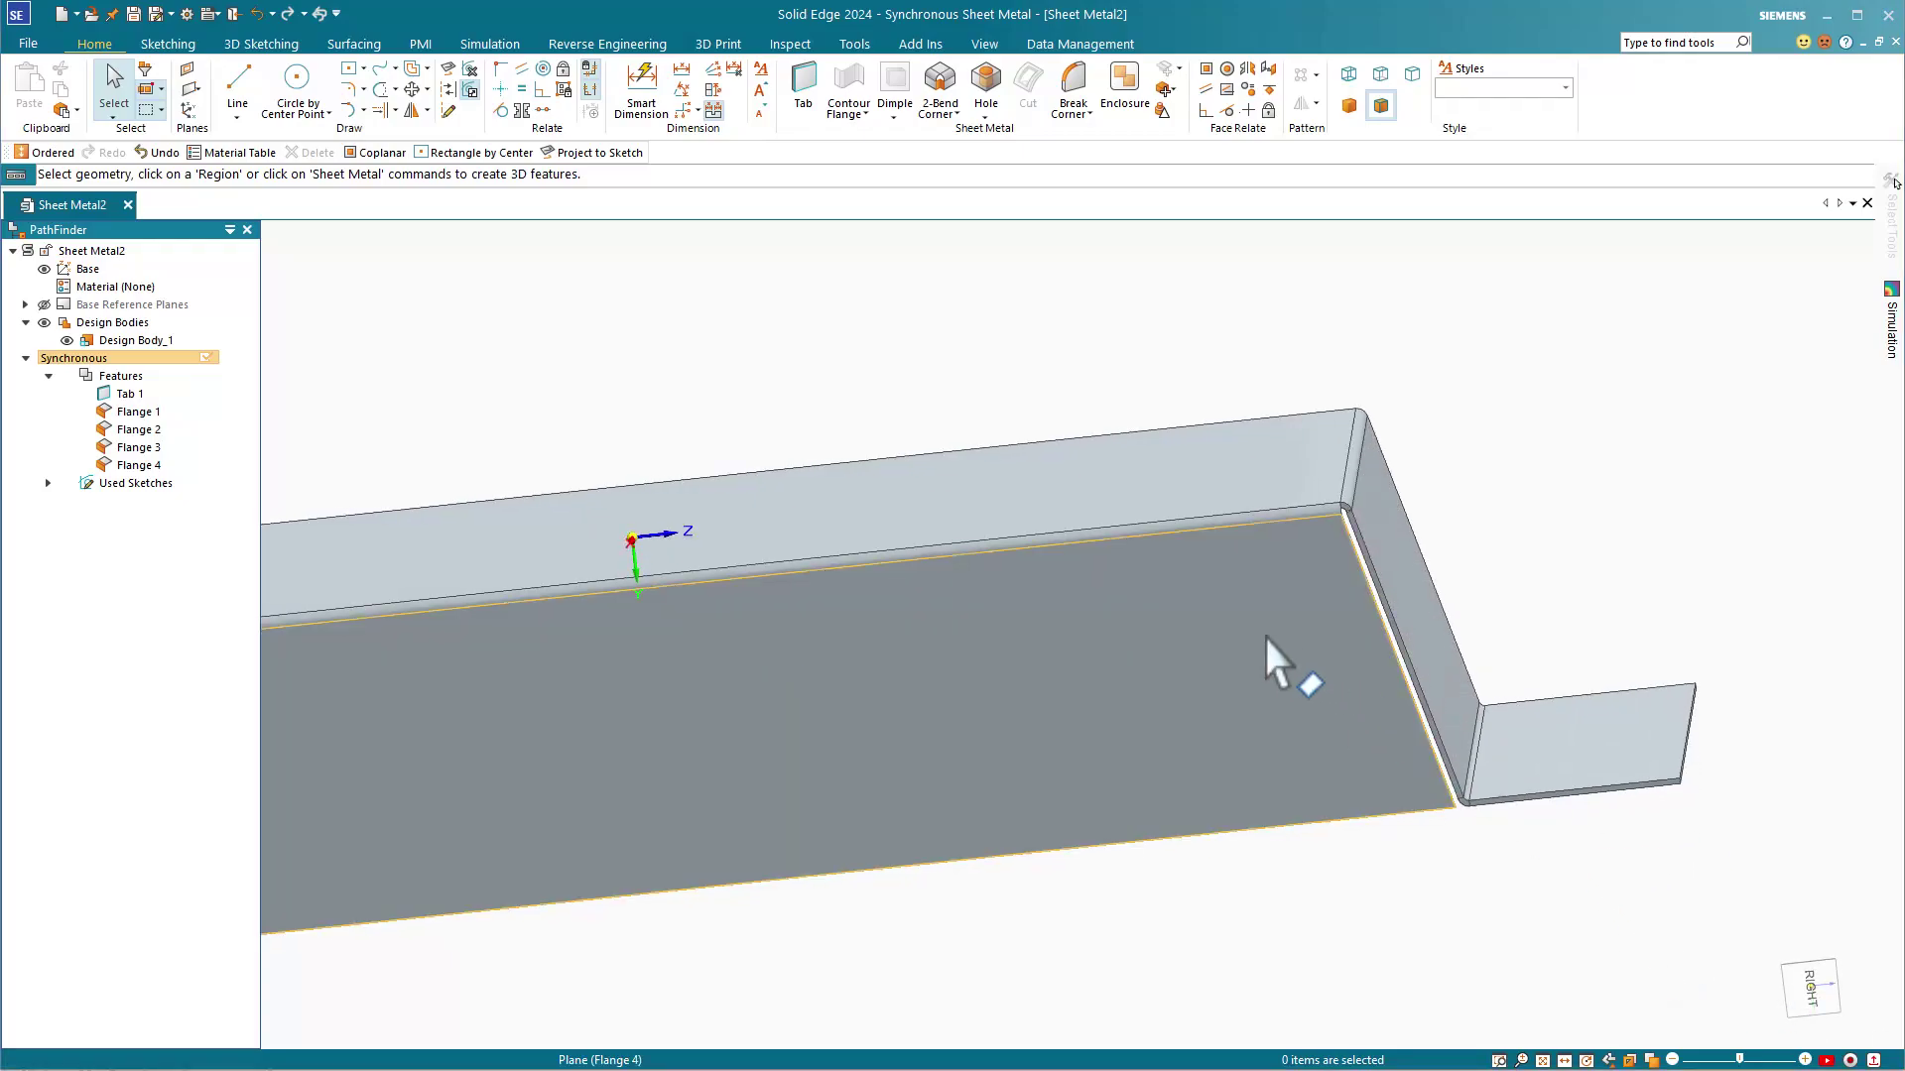
Step: Create a flat pattern with the tab's top face oriented upward and its long front edge defining the x-axis and origin
click(848, 40)
click(159, 70)
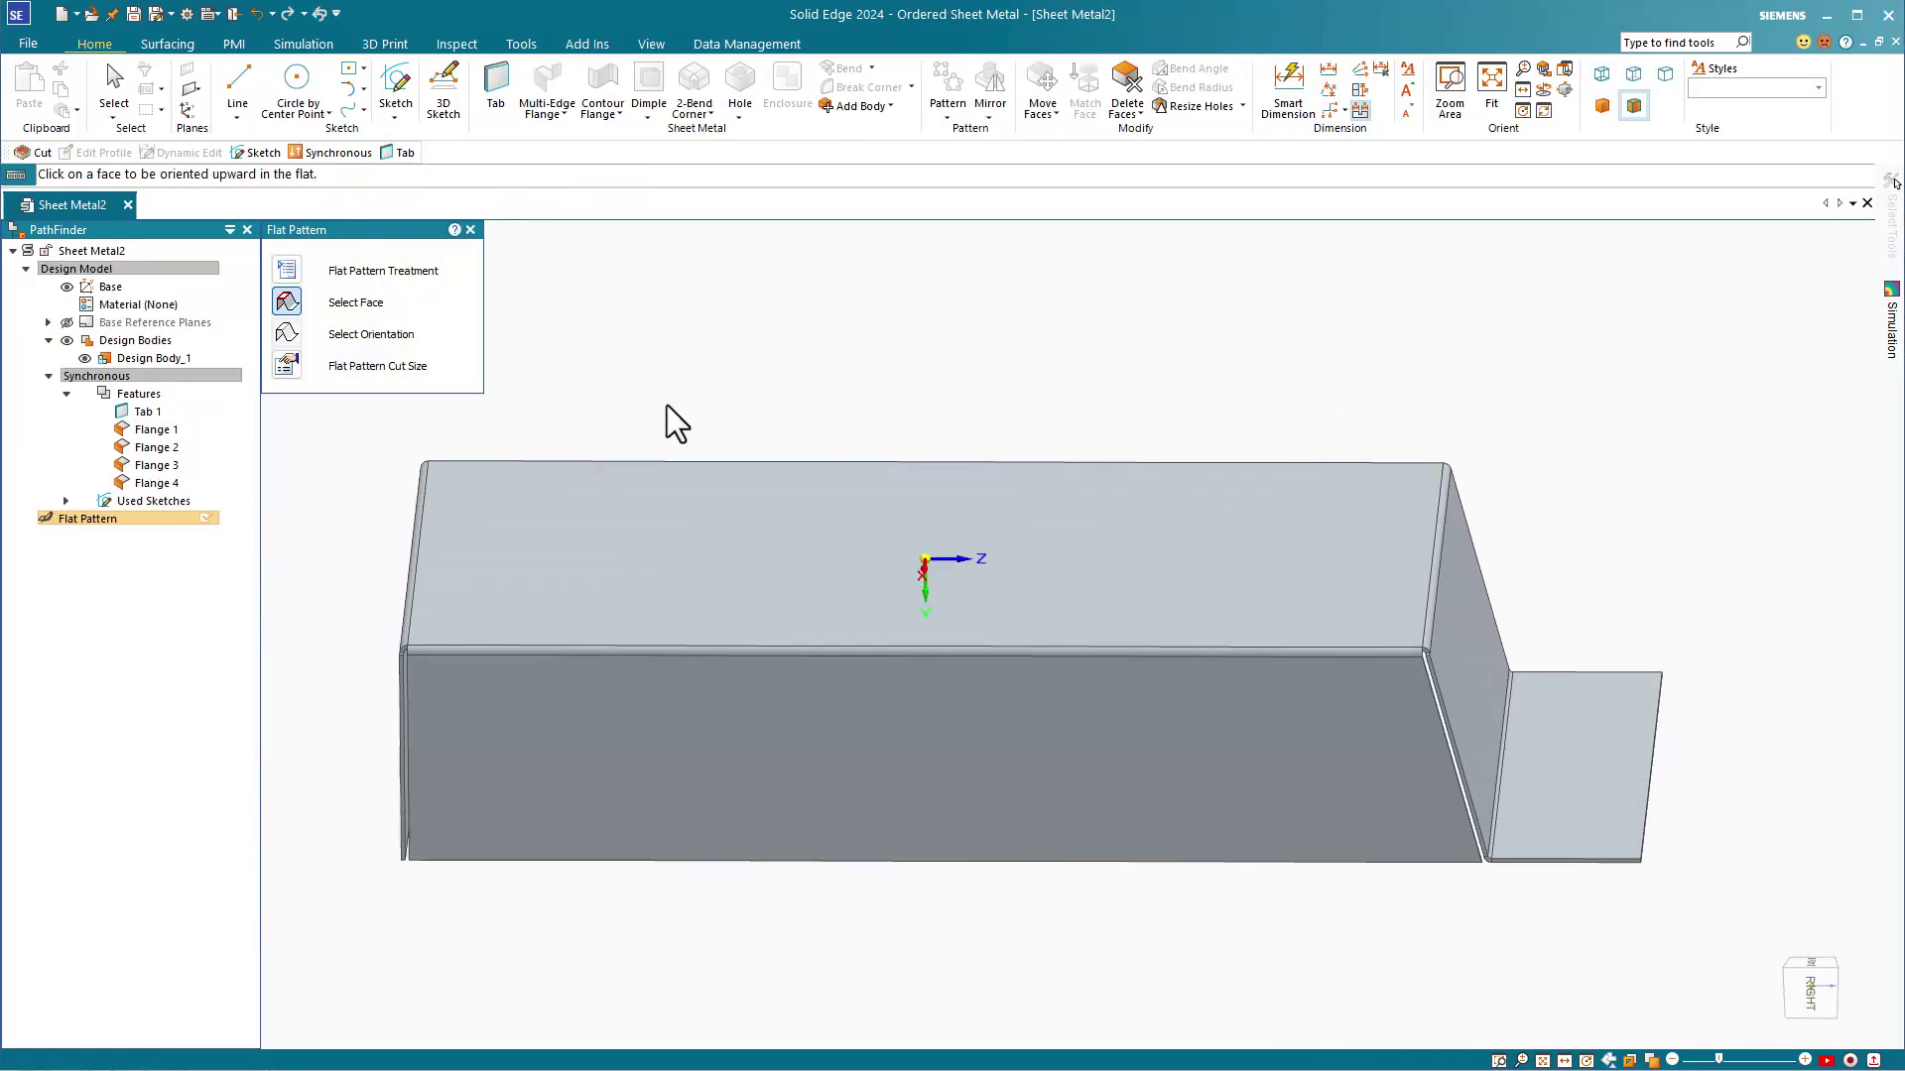
click(742, 569)
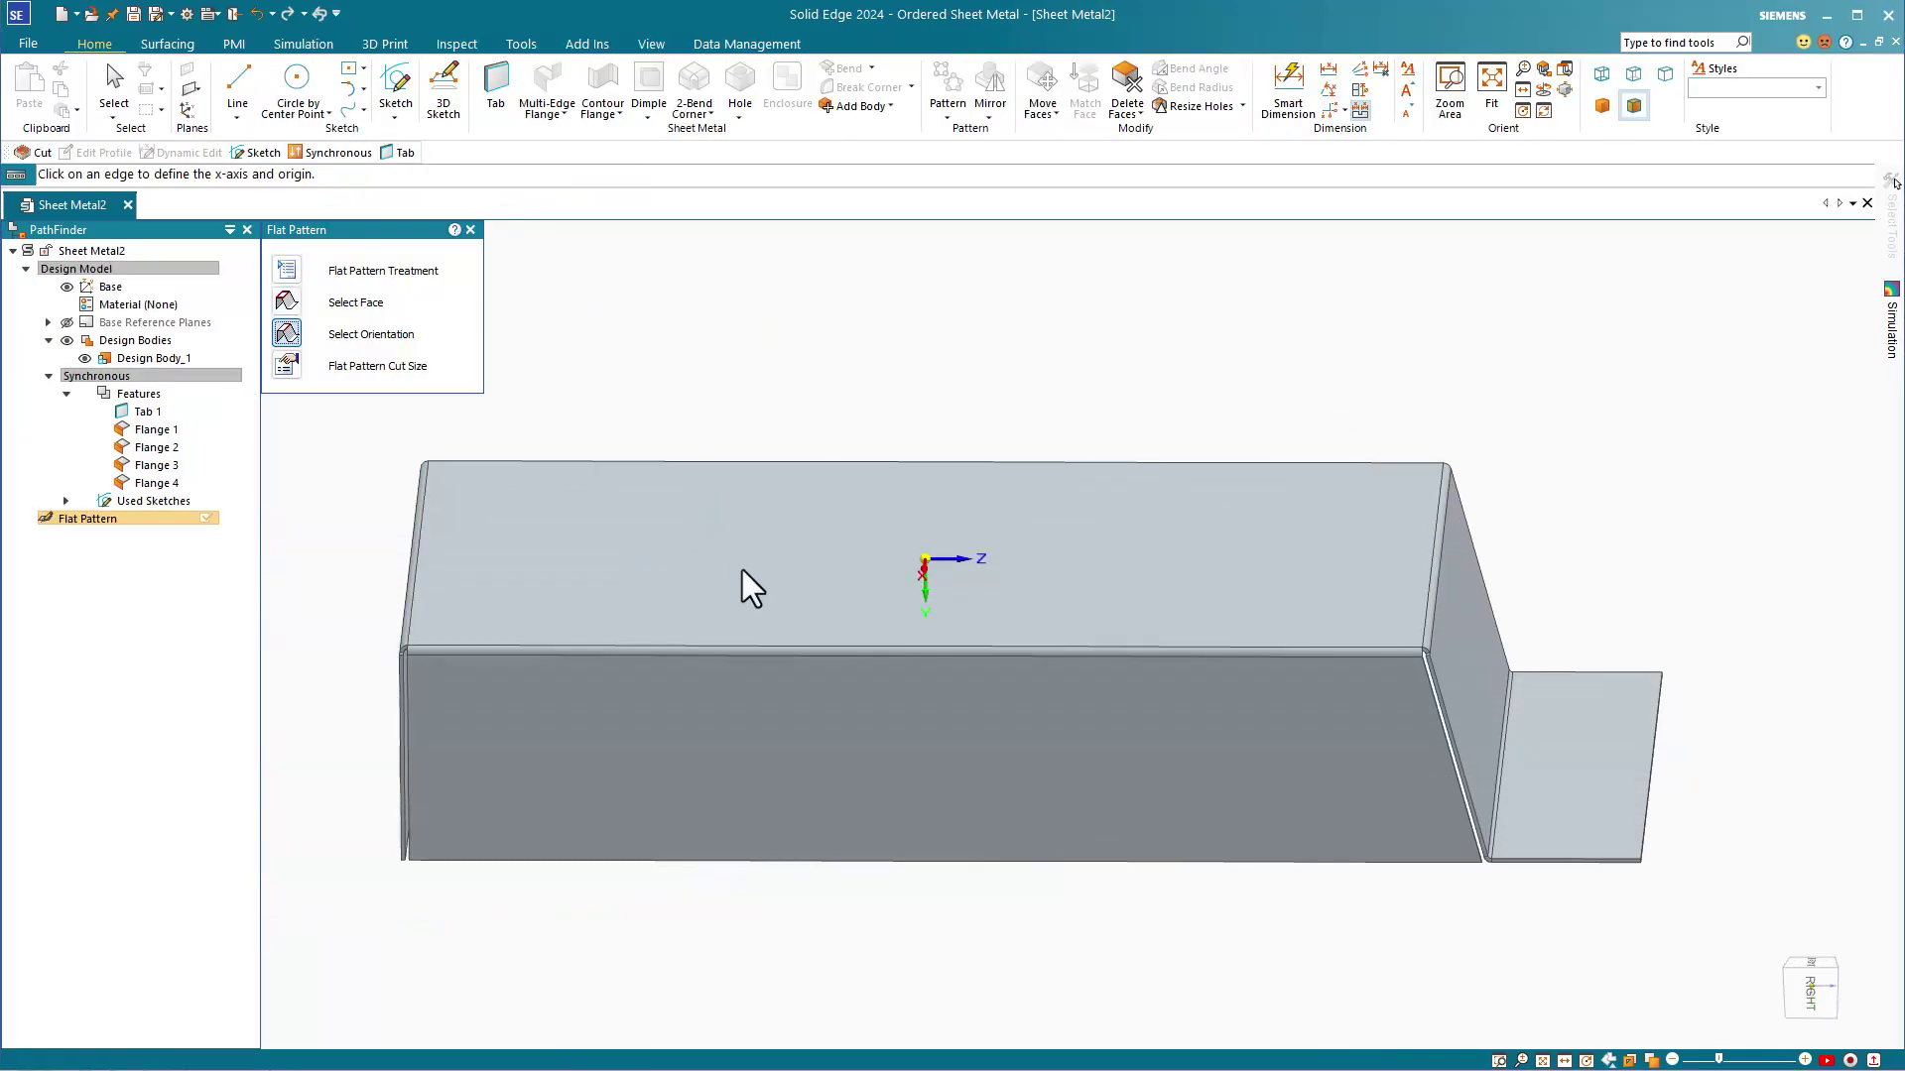
click(746, 649)
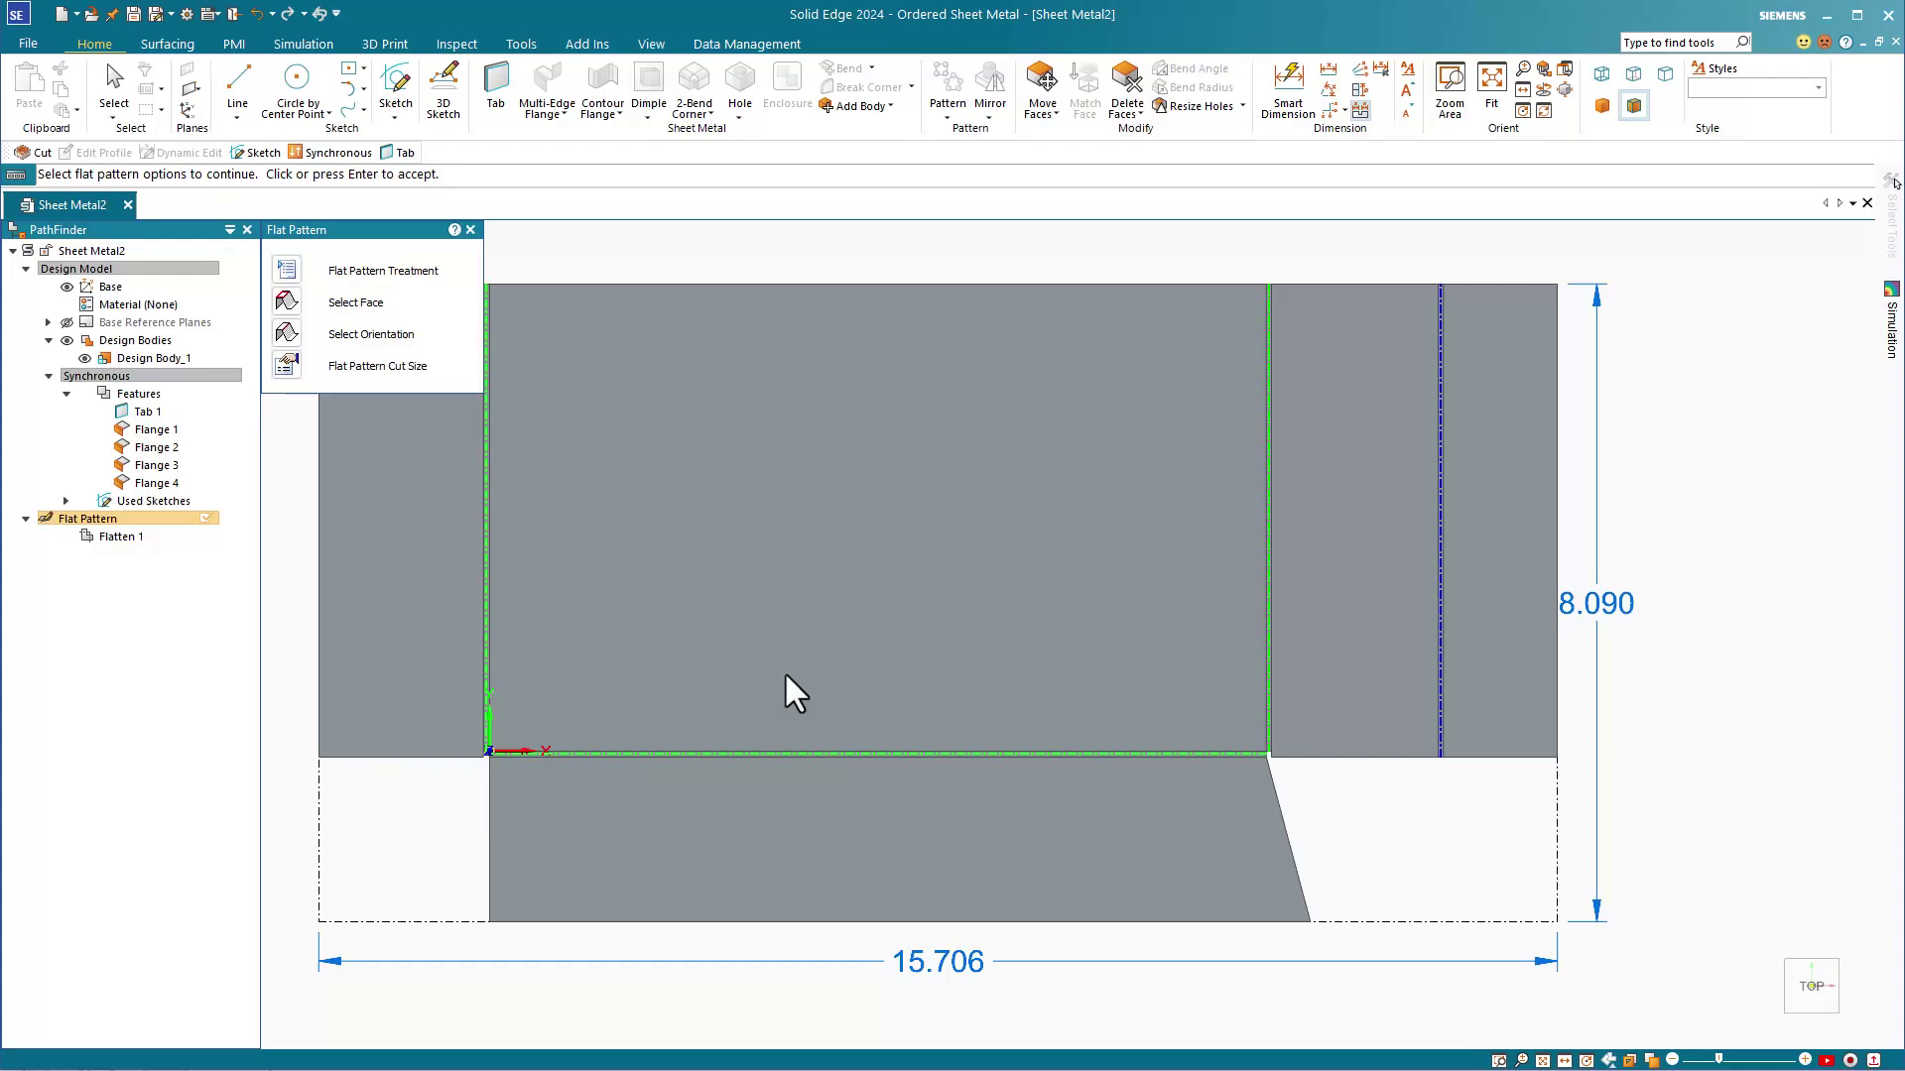
click(1541, 1061)
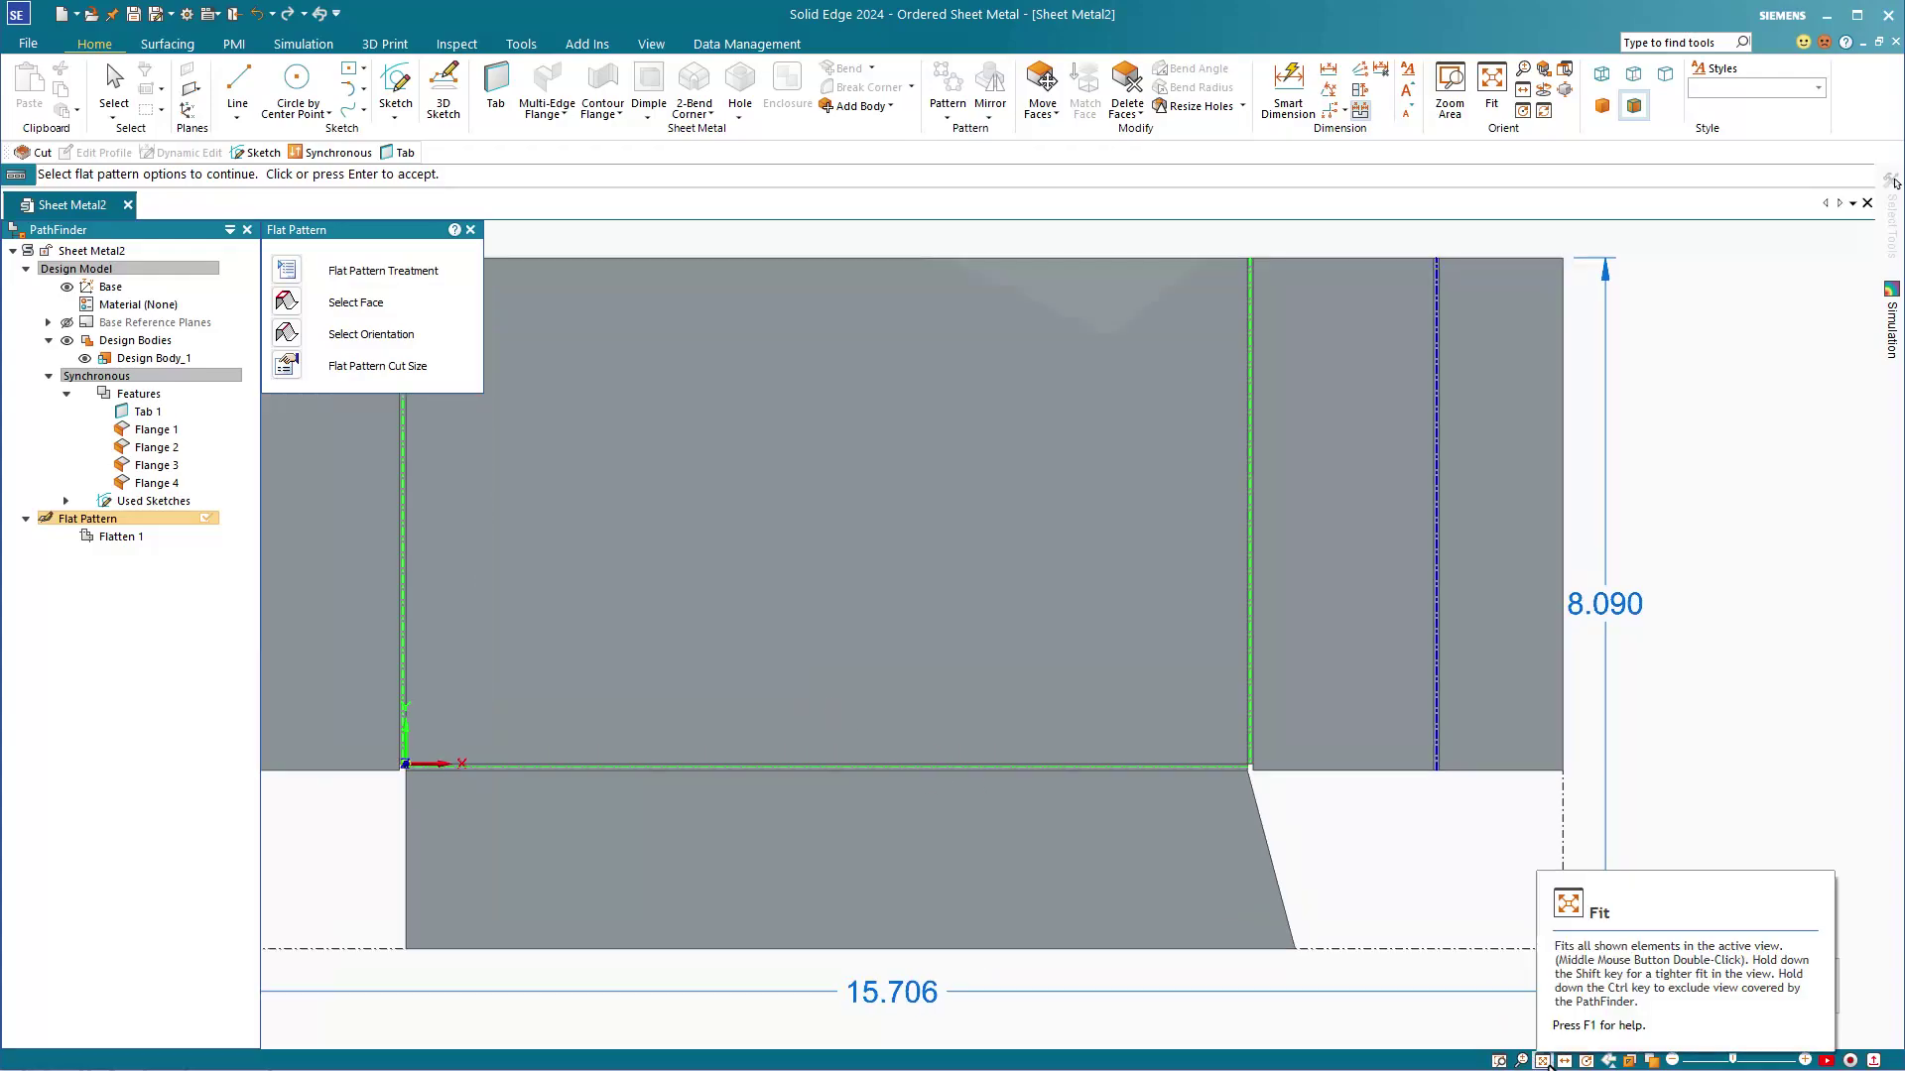
click(937, 650)
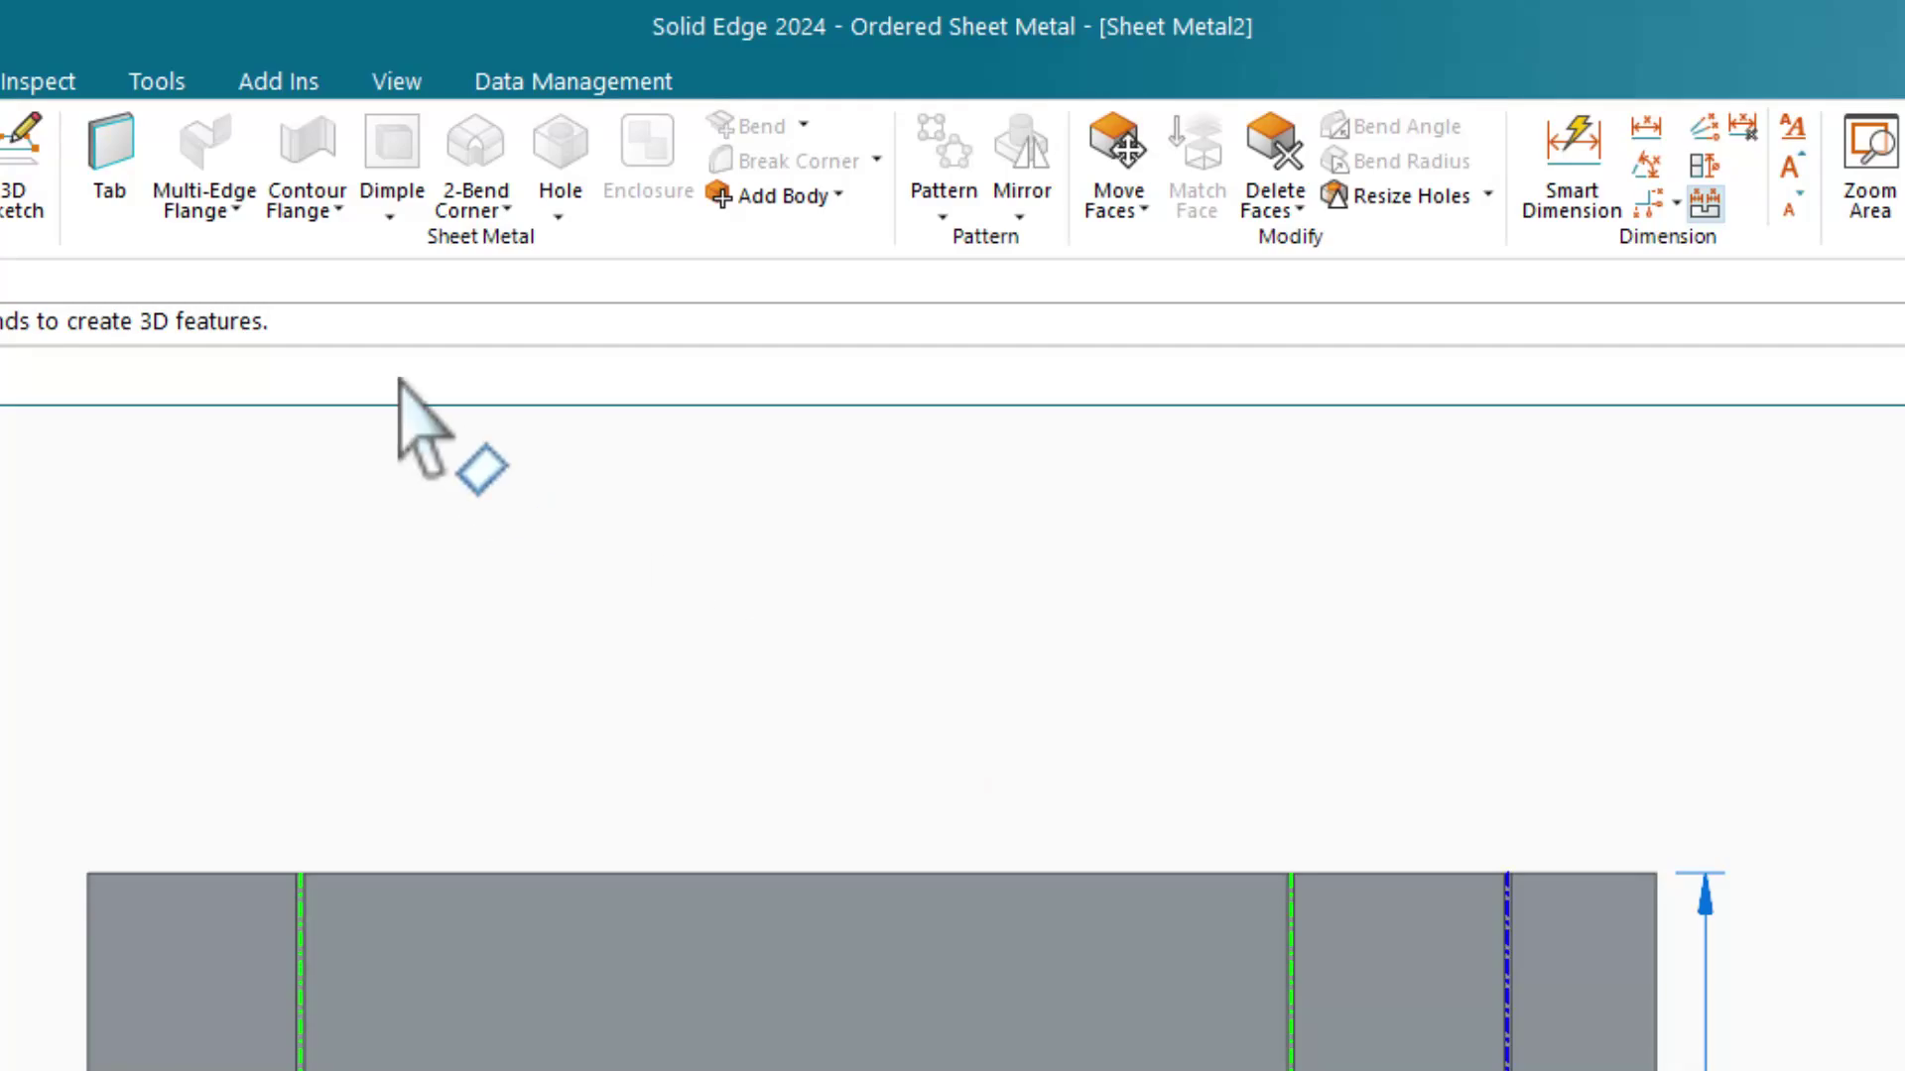
Step: Examine which flange, deformation, corner, hole, bend and break corner commands are available in the flat pattern environment
click(234, 211)
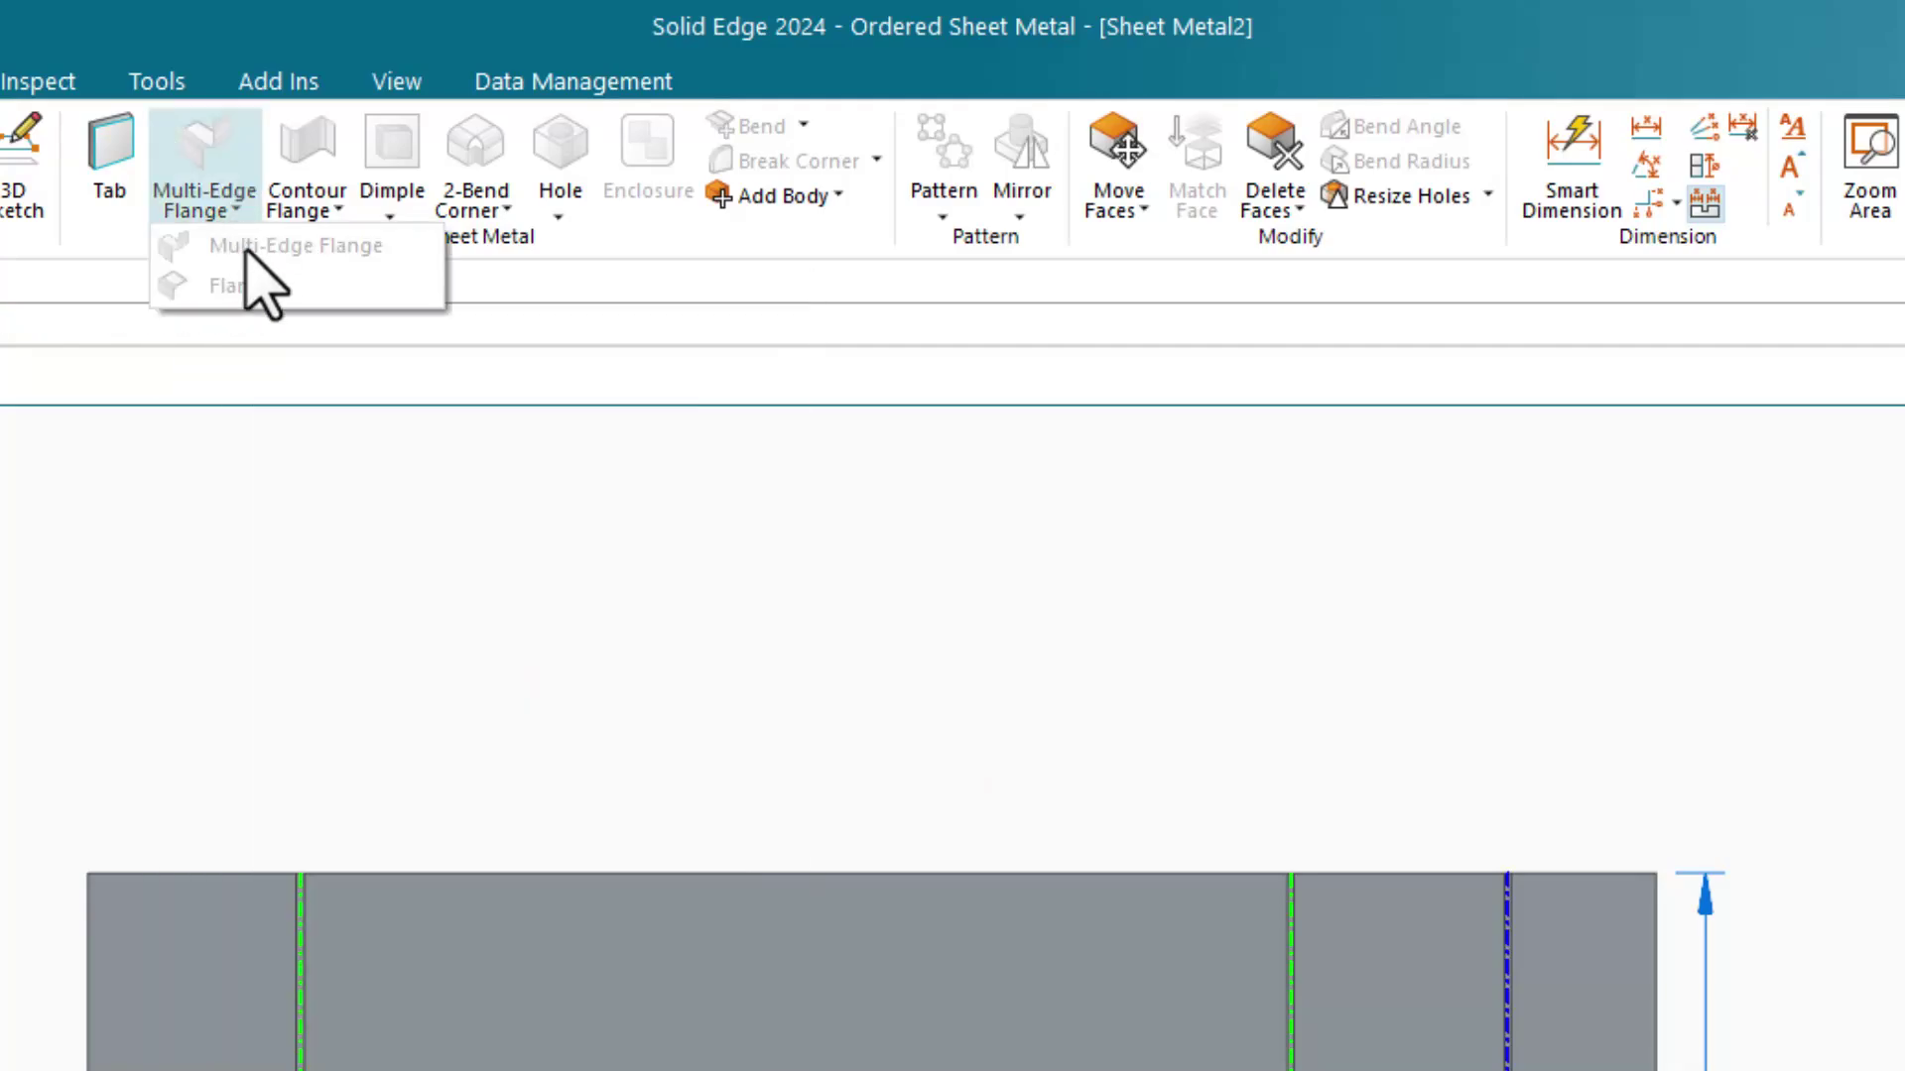
click(335, 212)
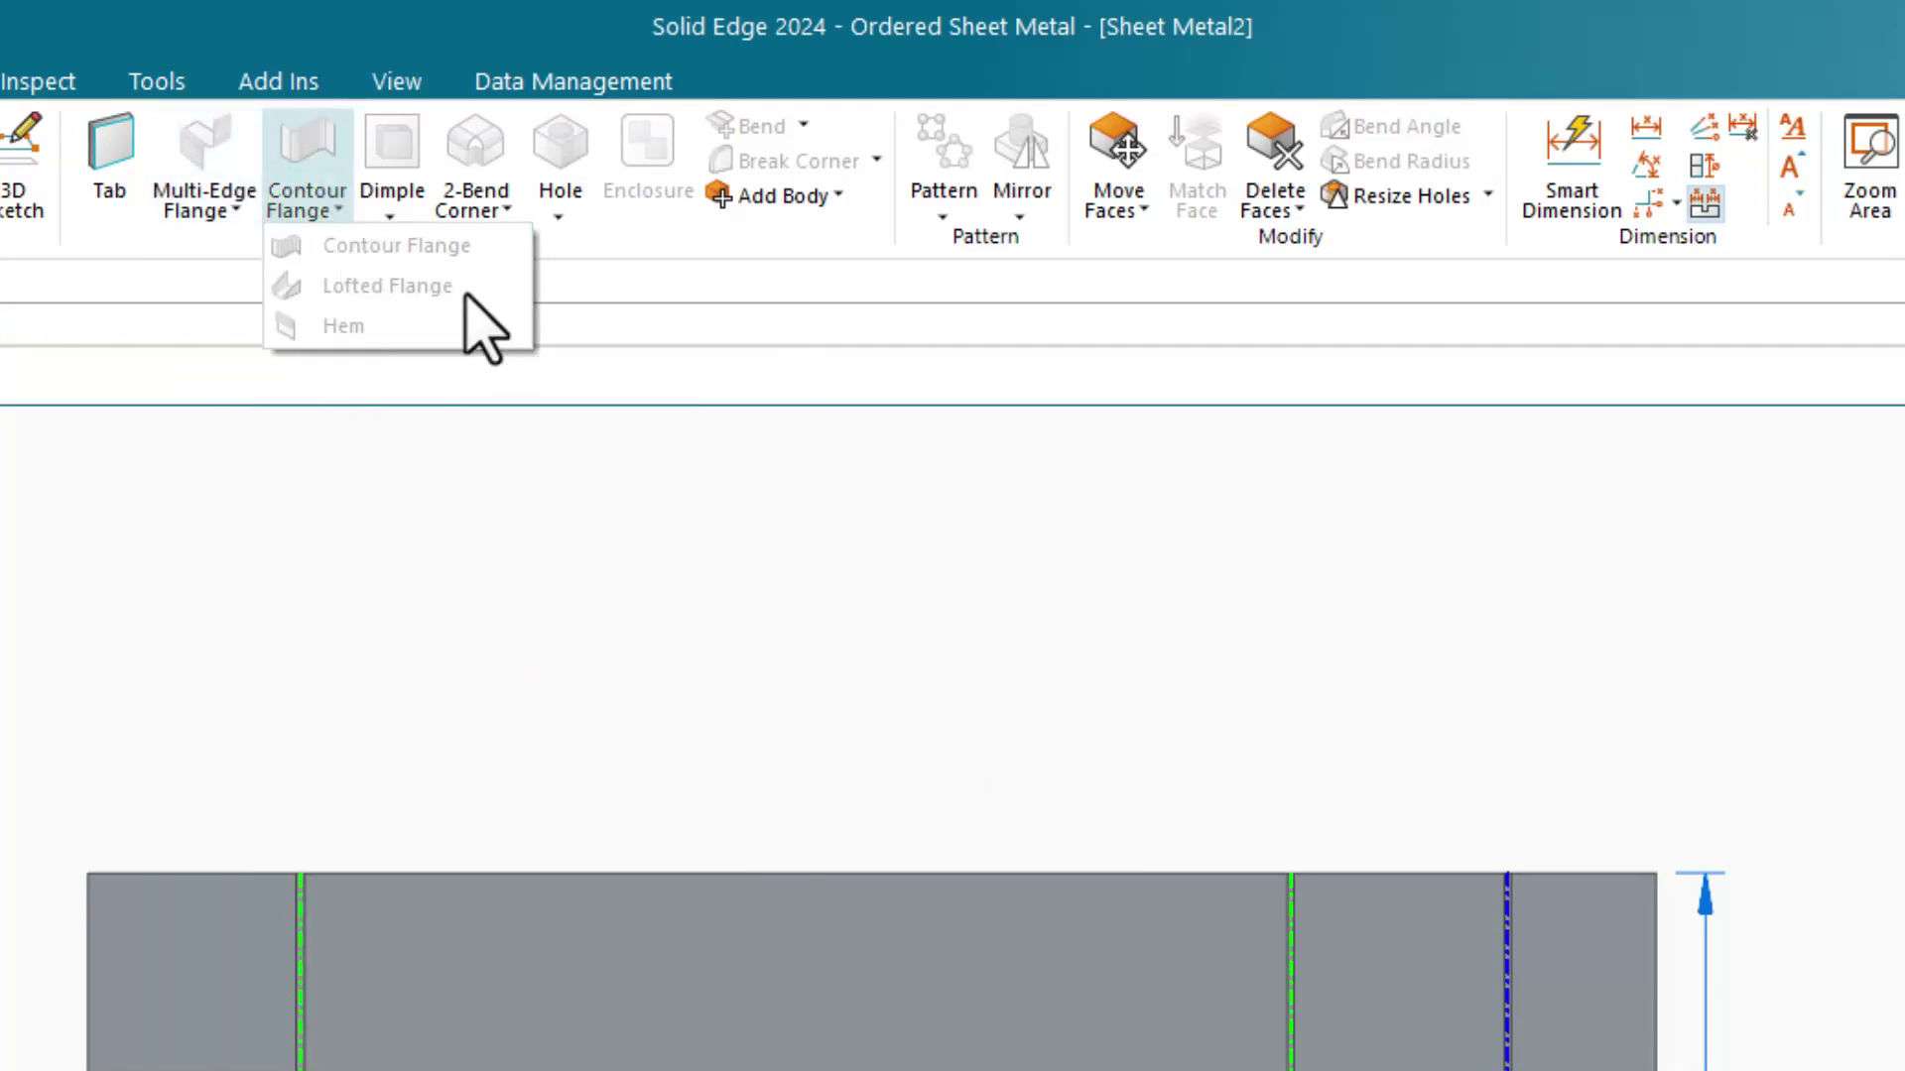
click(392, 212)
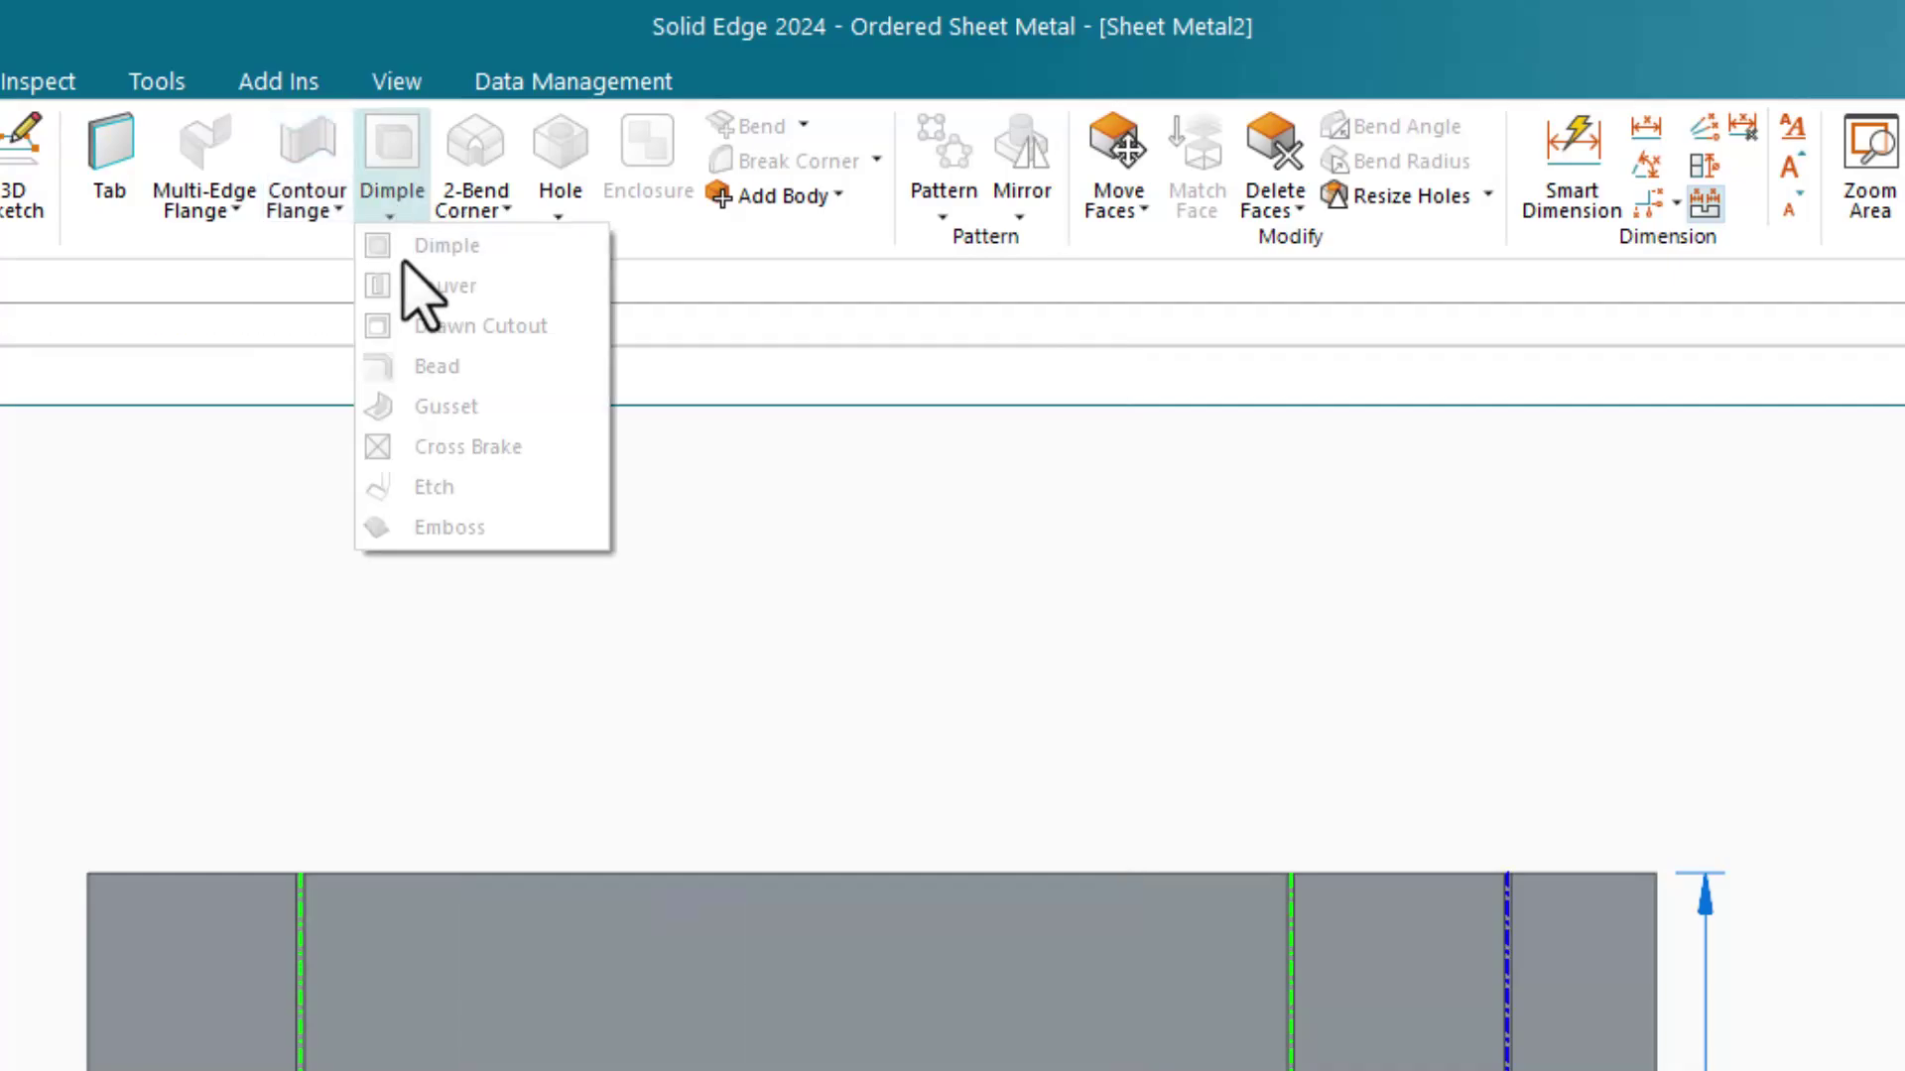
click(506, 211)
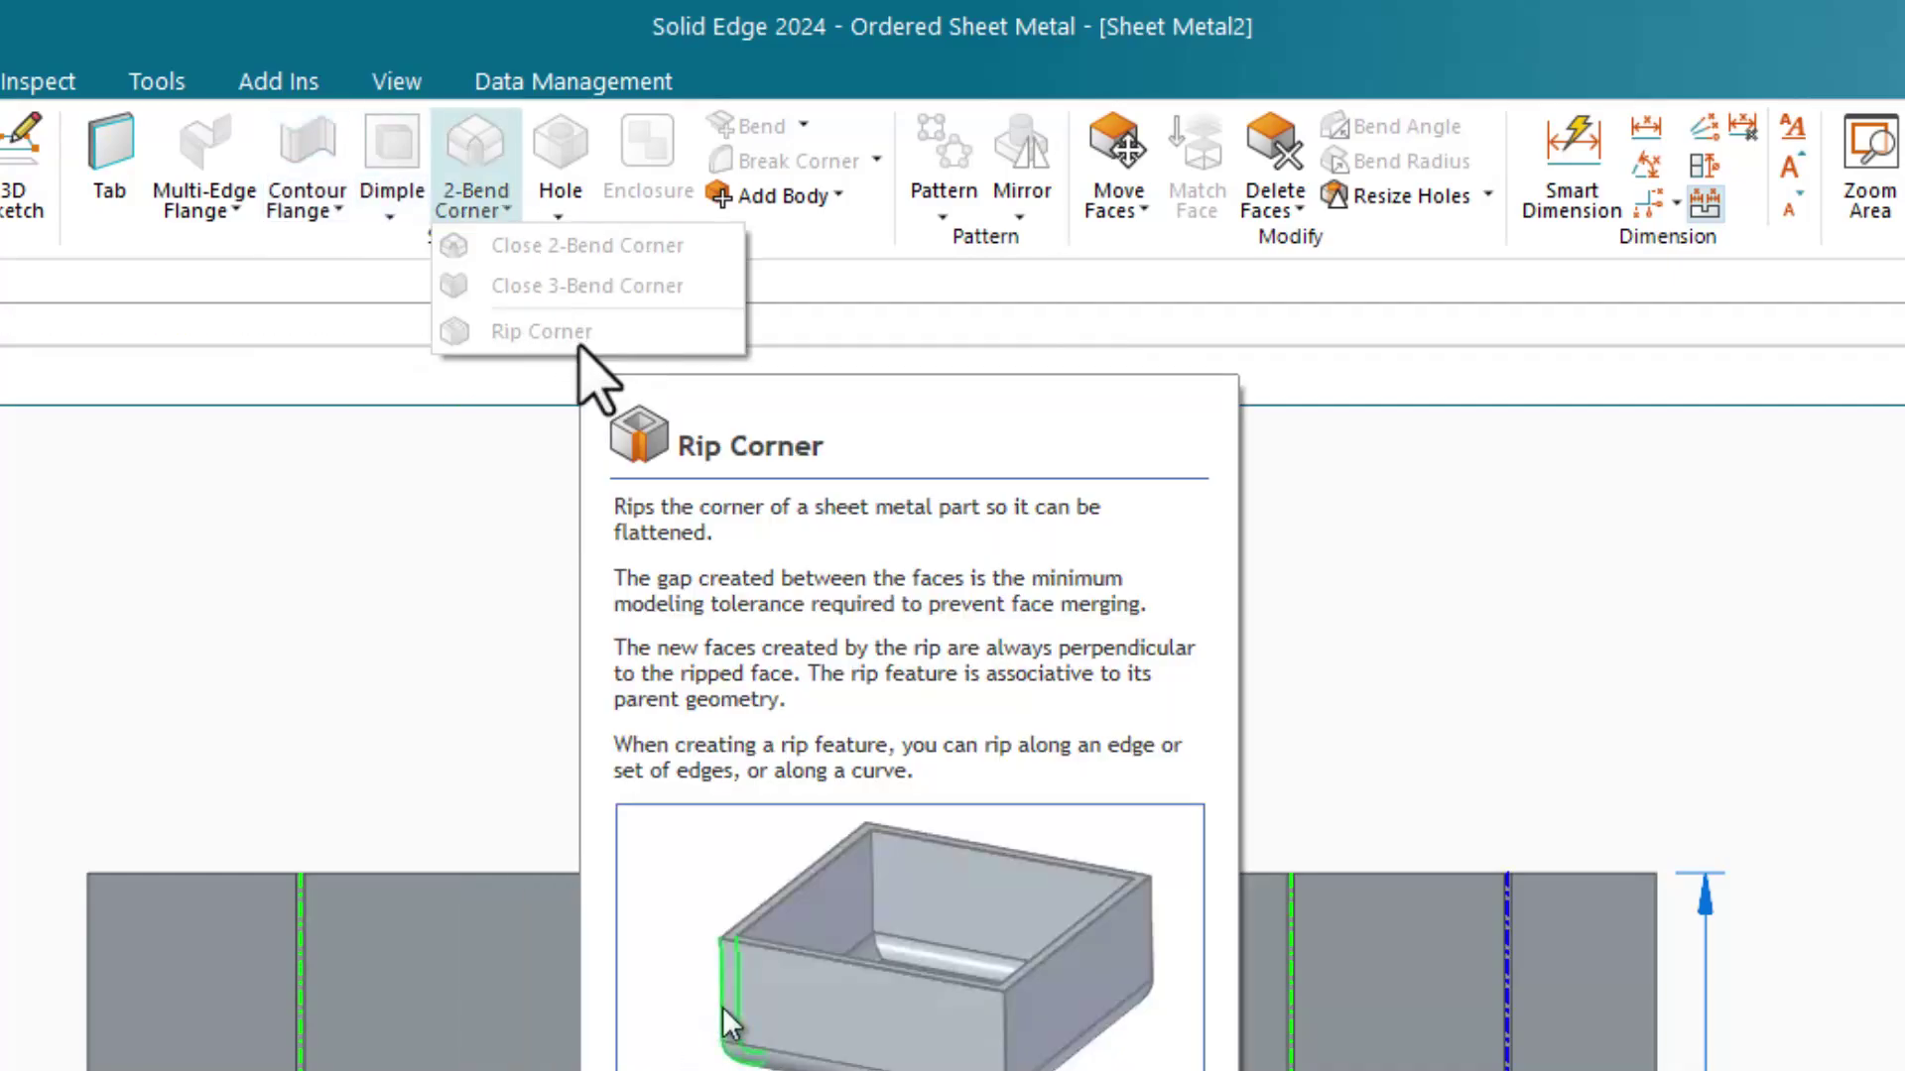
click(564, 213)
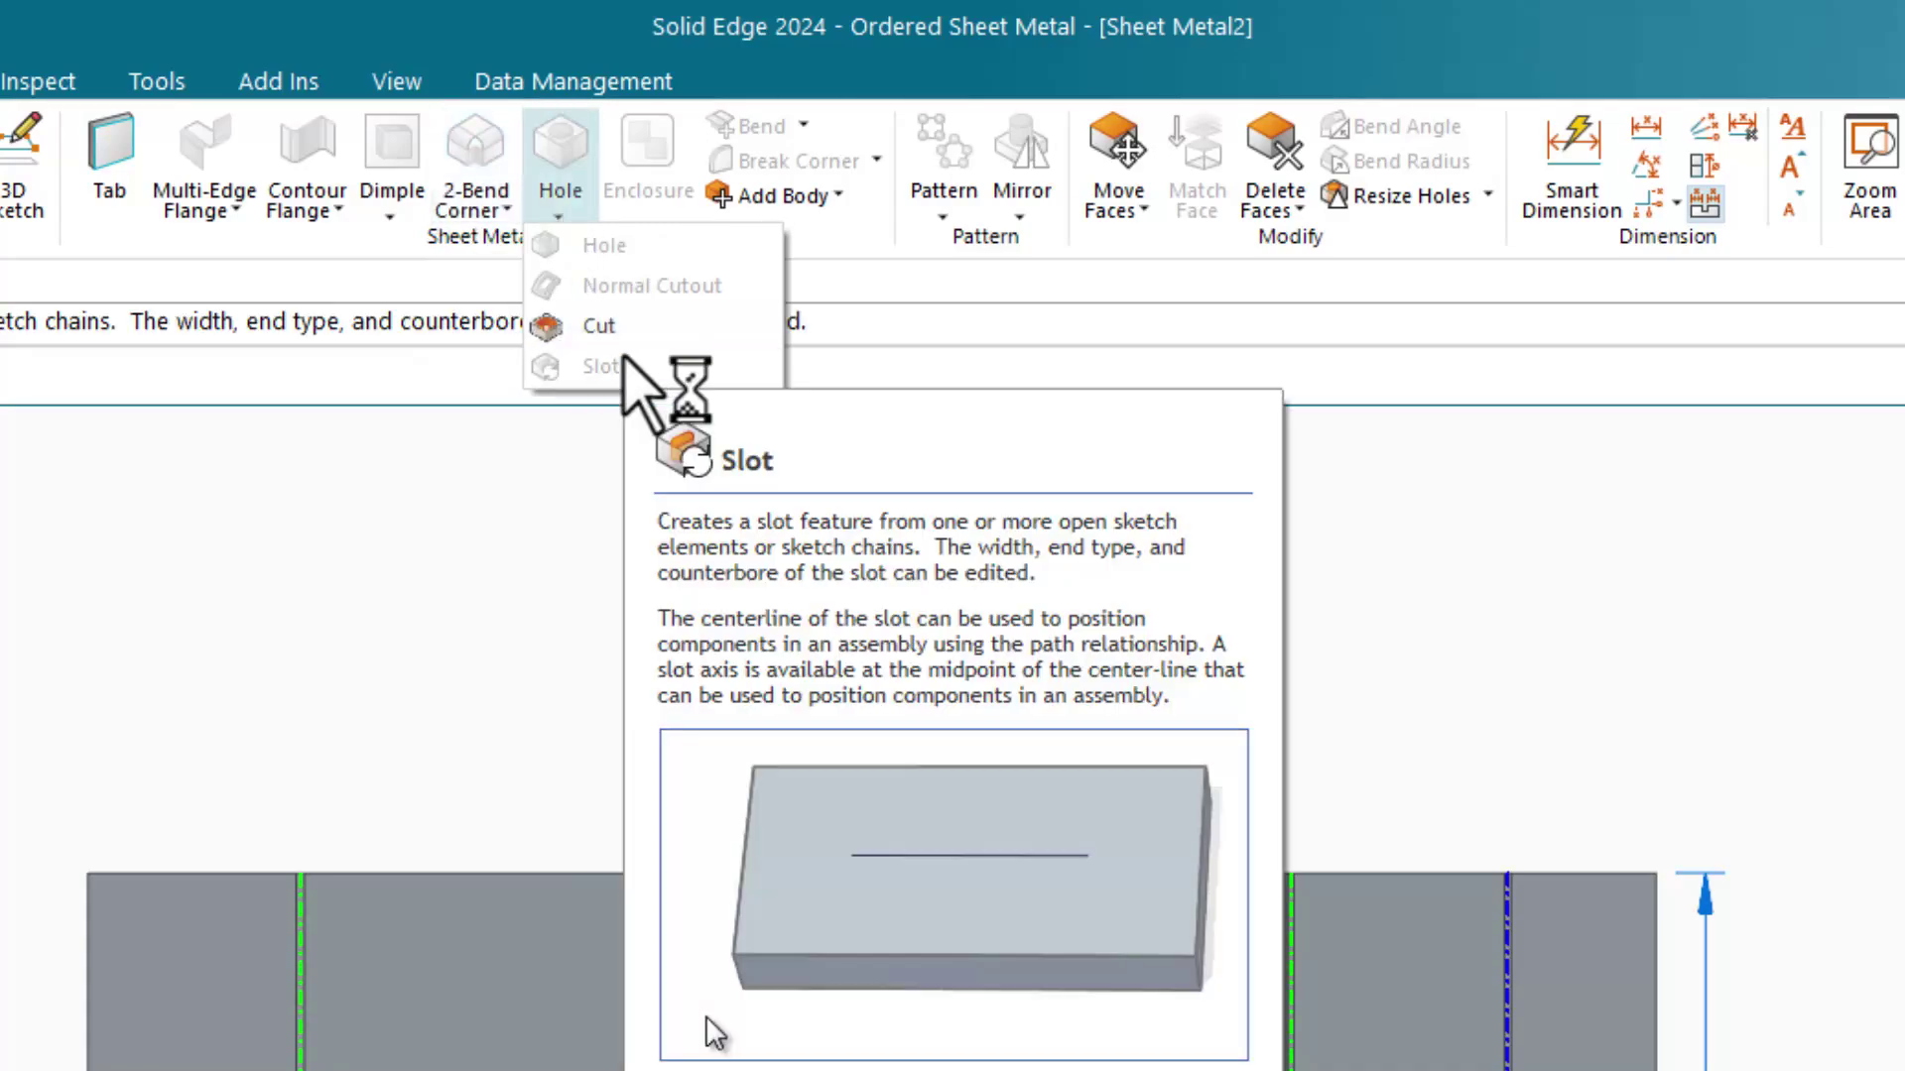
click(1292, 420)
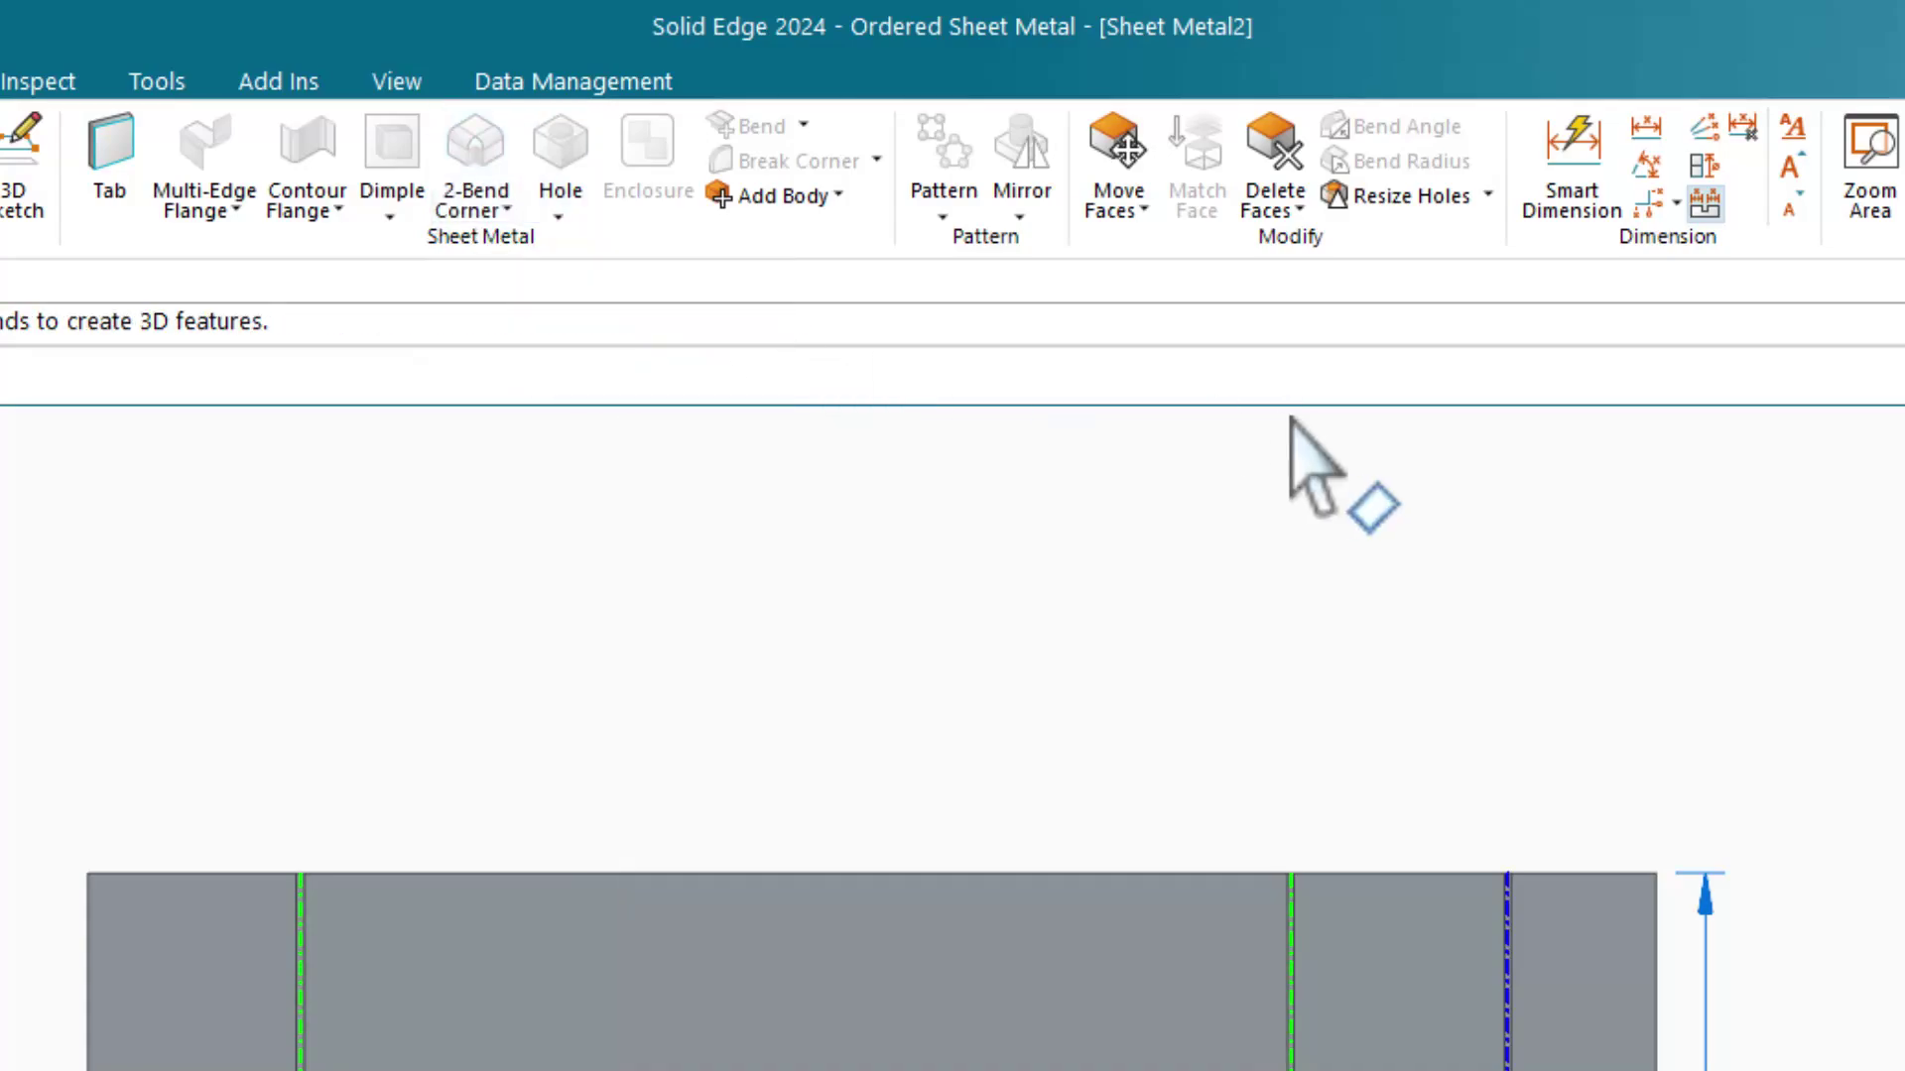
click(804, 126)
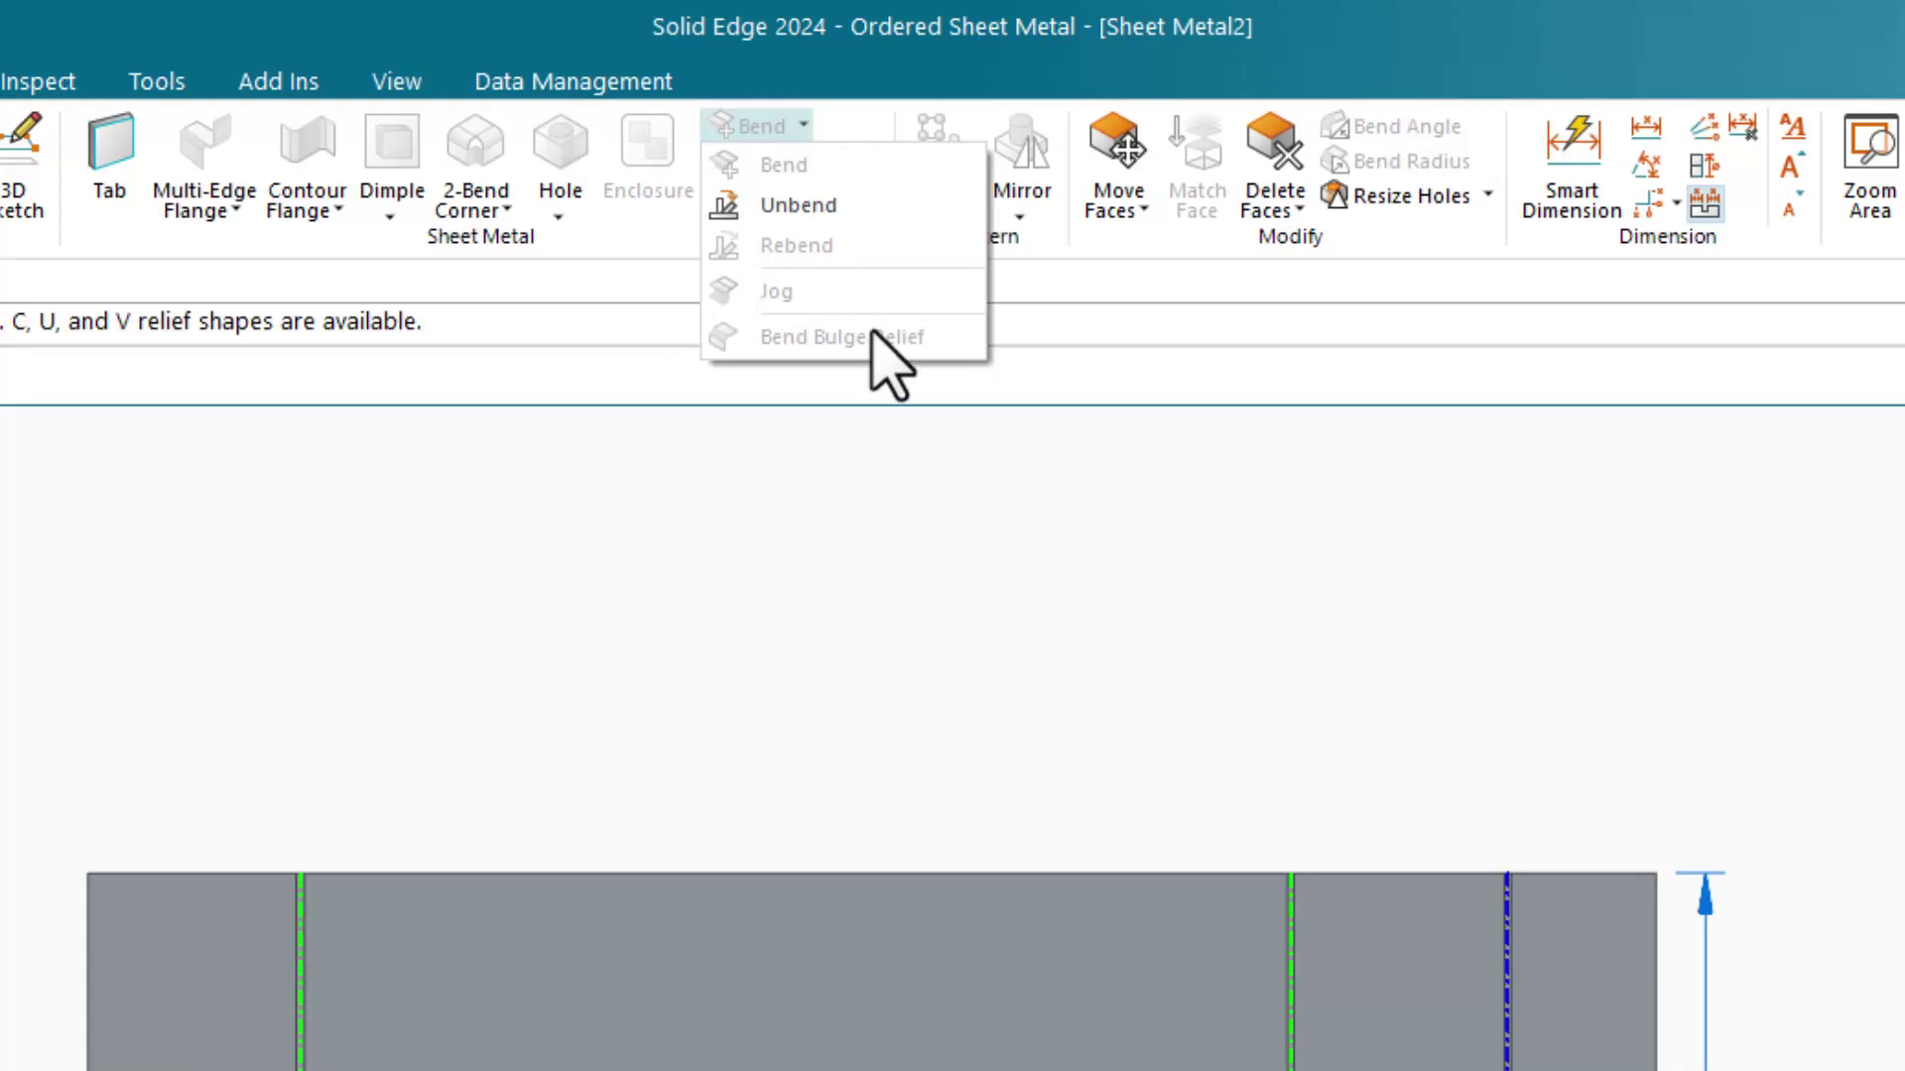
click(927, 476)
click(875, 162)
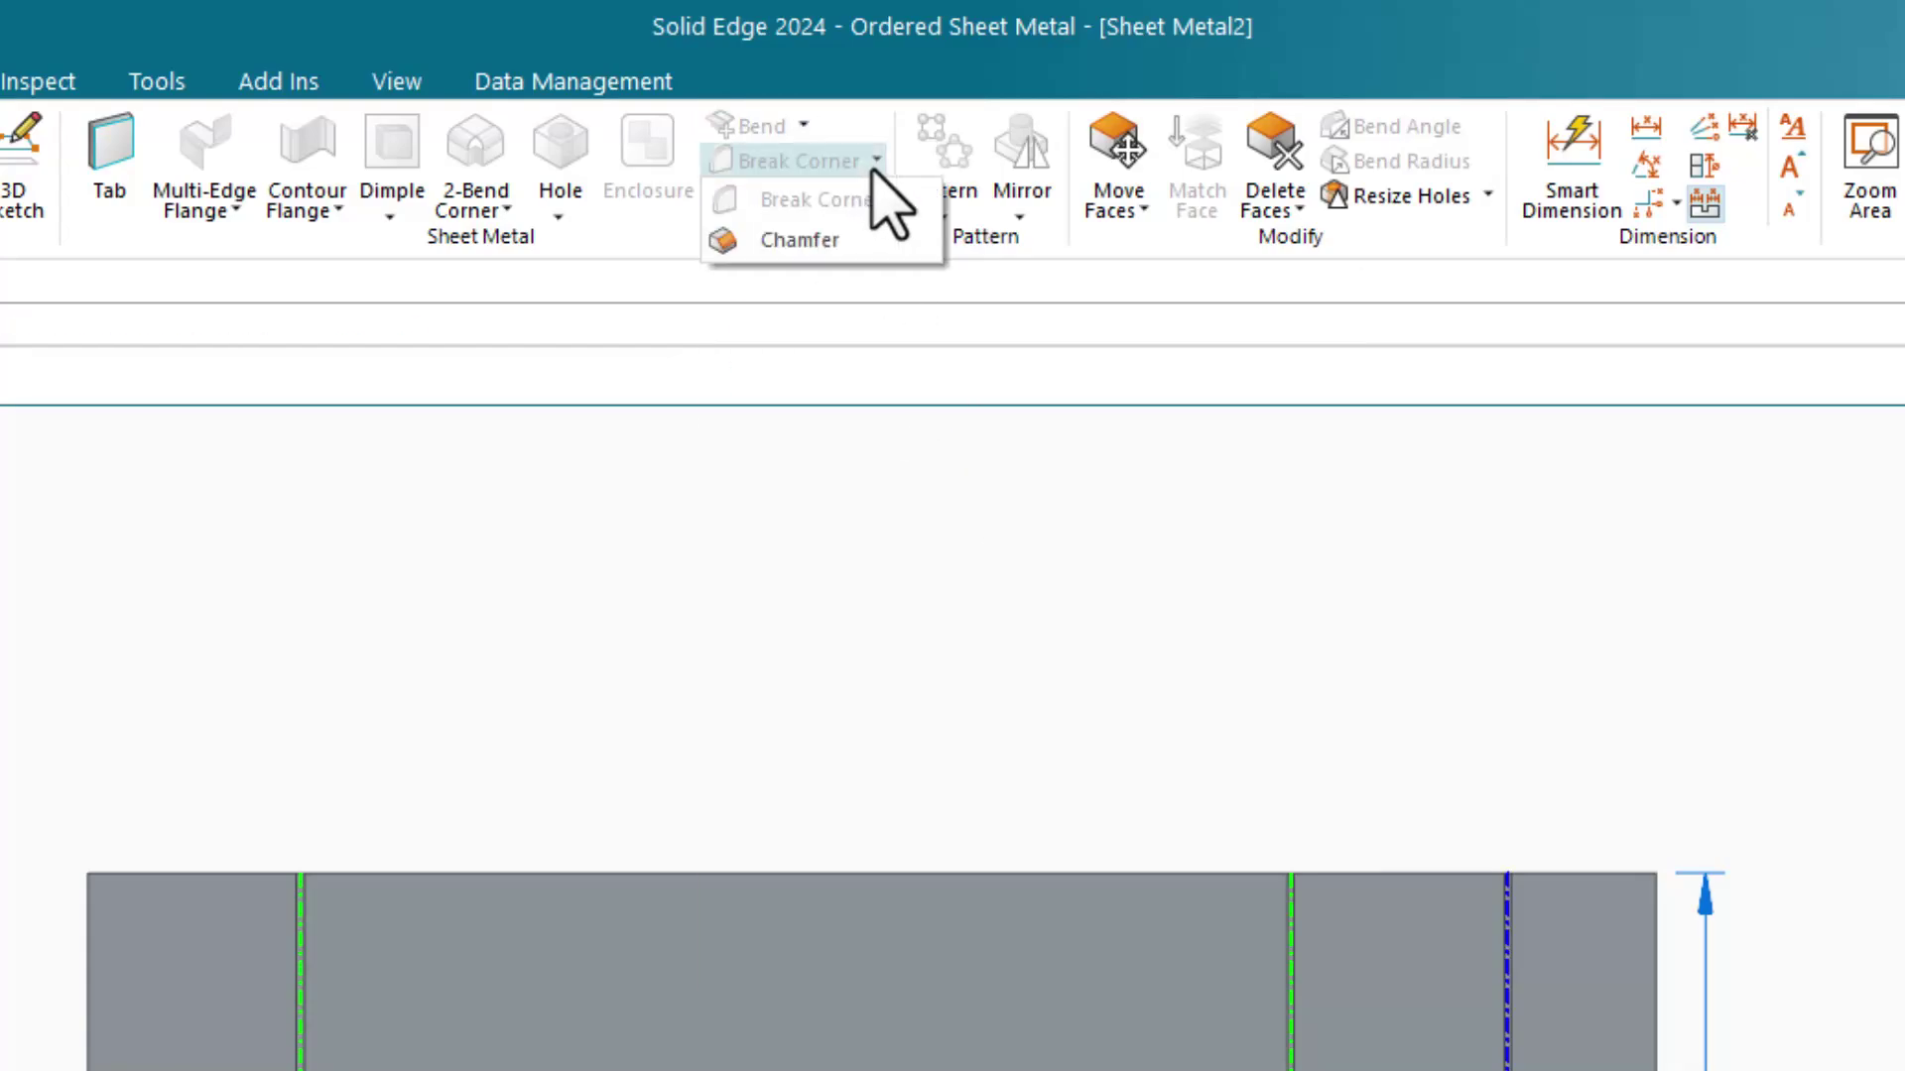
click(902, 424)
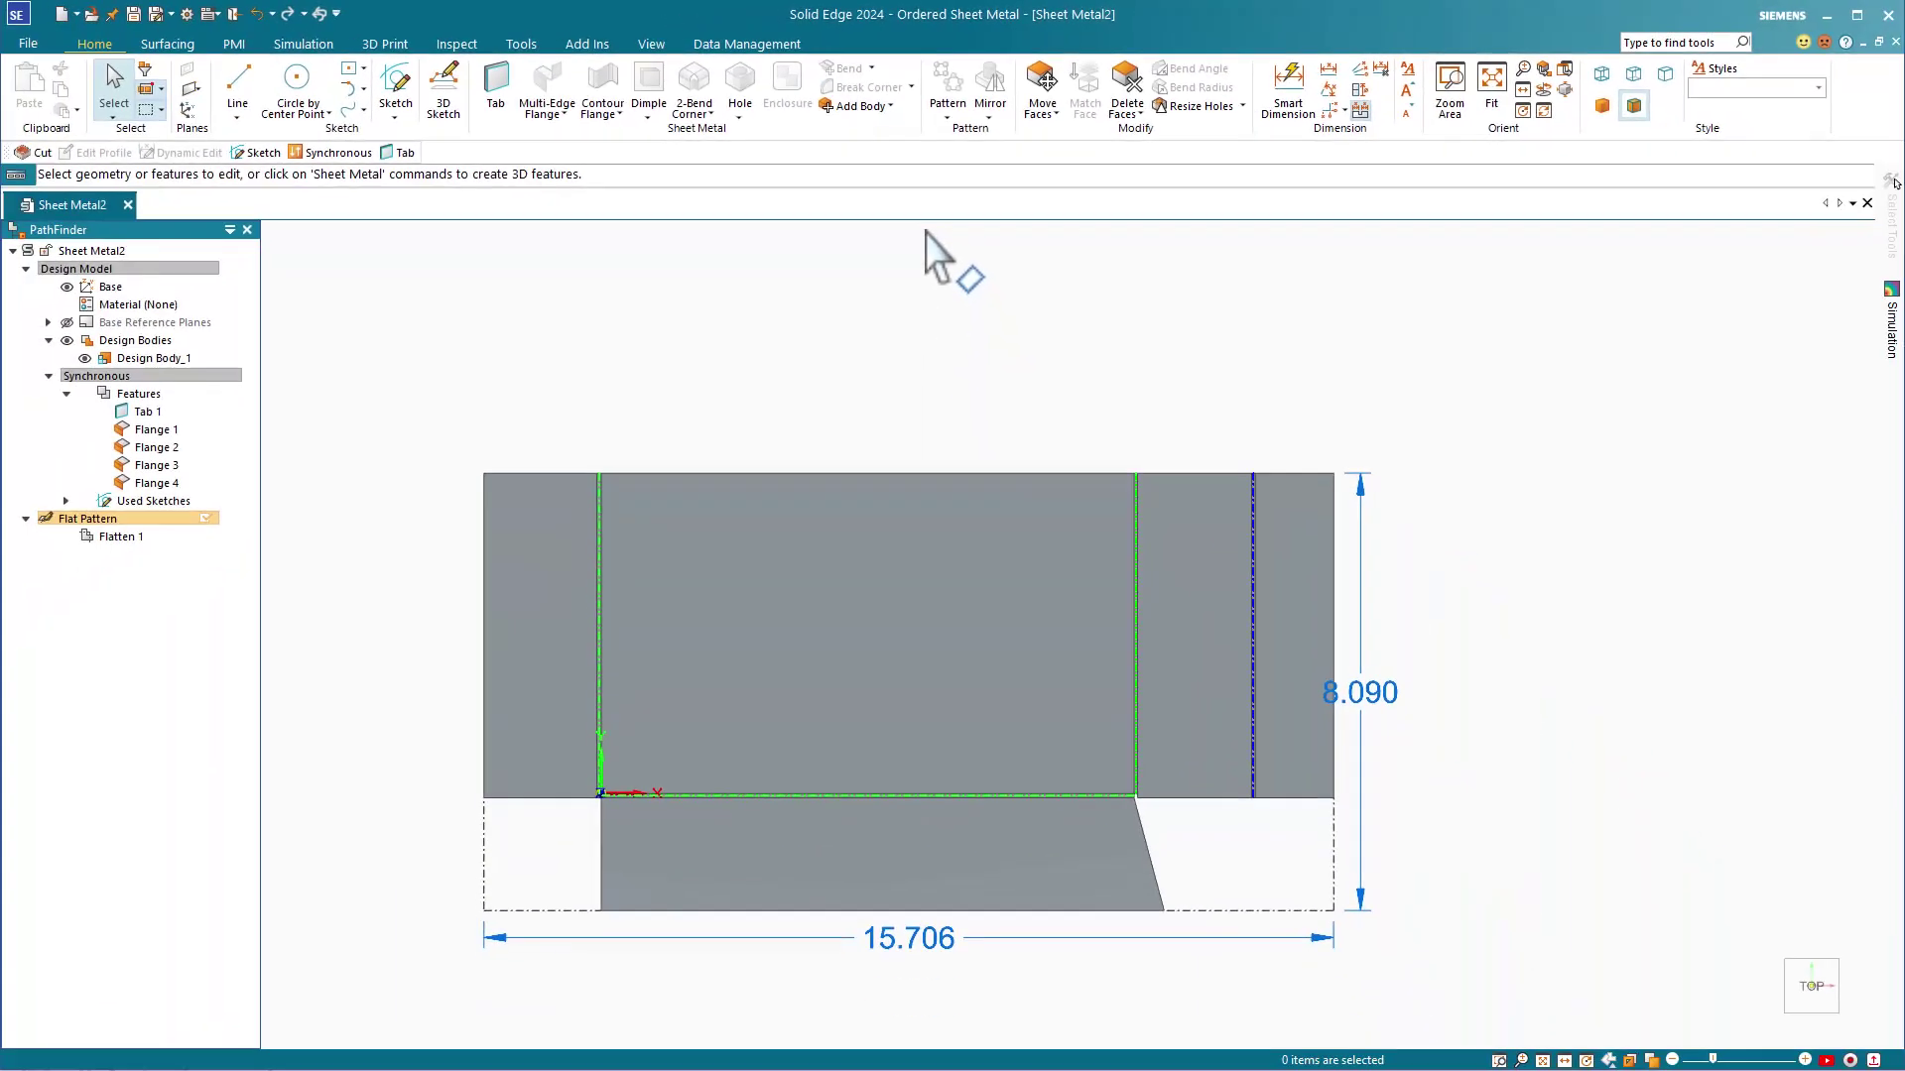